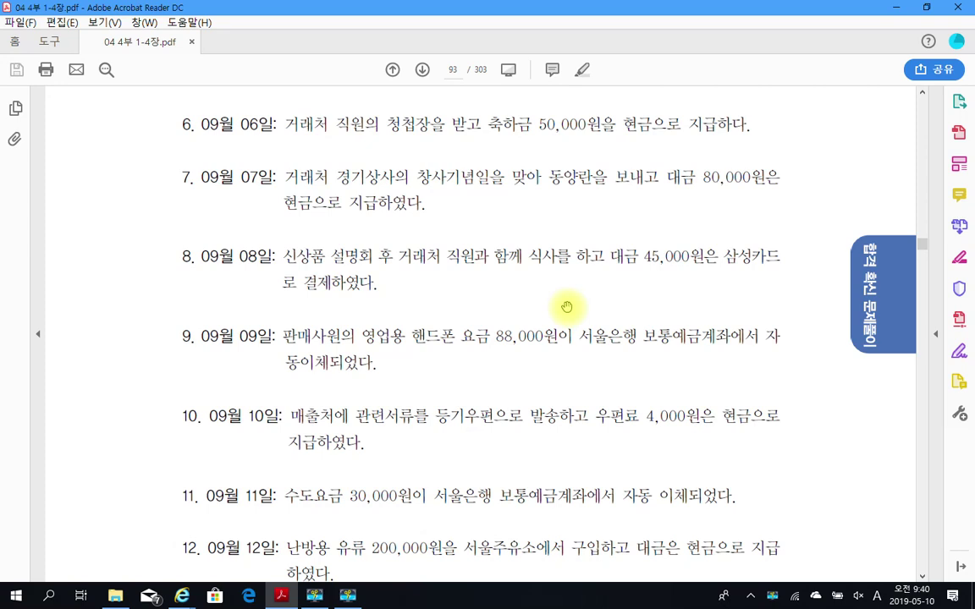
# - Read the September exercise transactions in the PDF, focusing on item 7 dated 09월 07일 about the orchid sent to 경기상사
pyautogui.scroll(3, 567, 306)
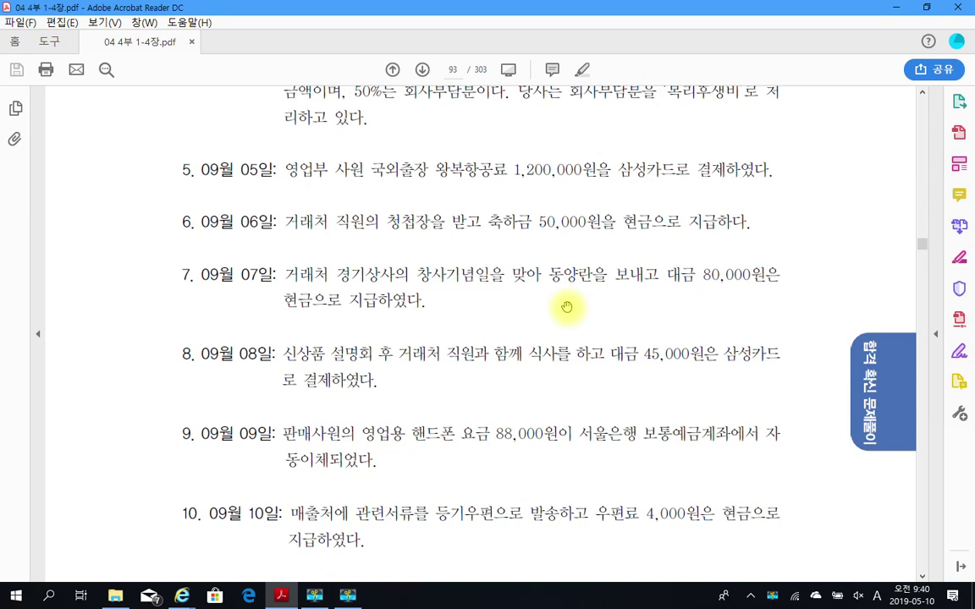
pyautogui.scroll(2, 567, 306)
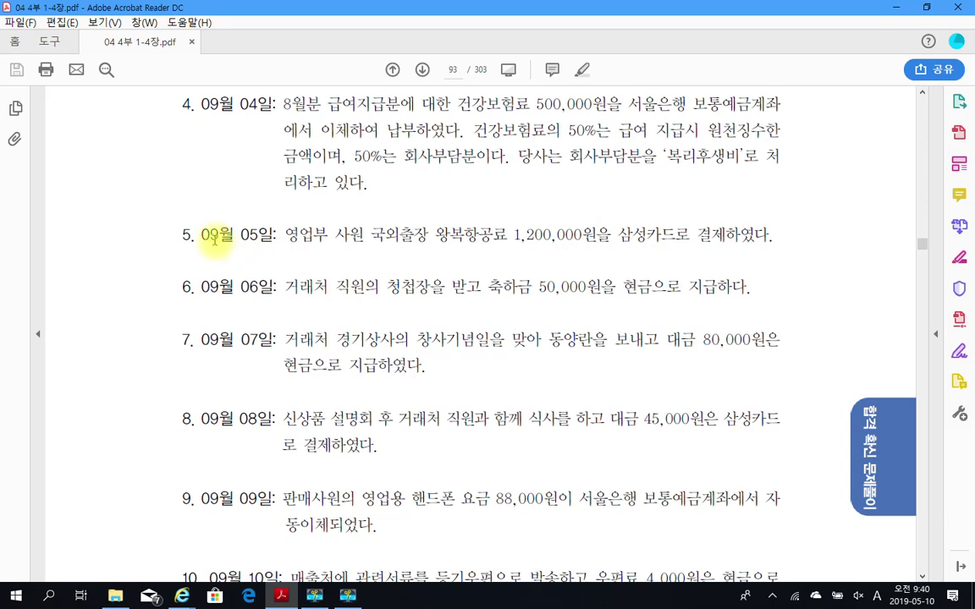
pyautogui.moveTo(201, 238); pyautogui.dragTo(278, 237)
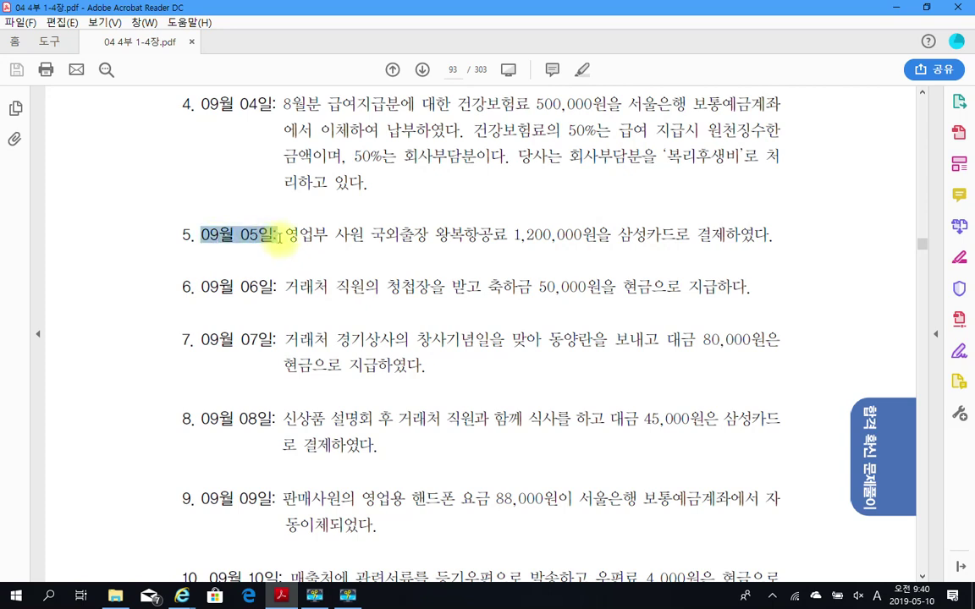
pyautogui.click(327, 303)
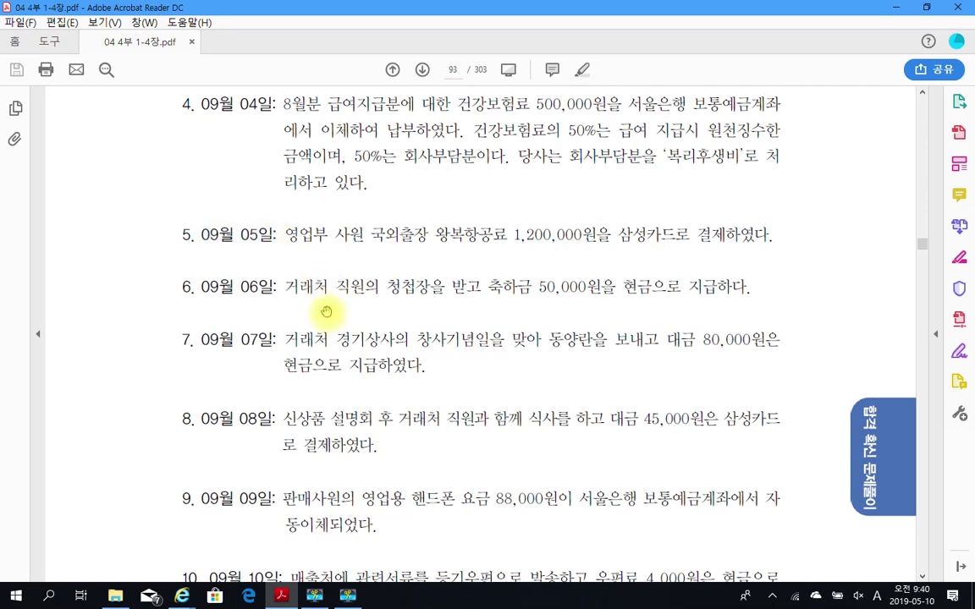
pyautogui.scroll(-1, 326, 311)
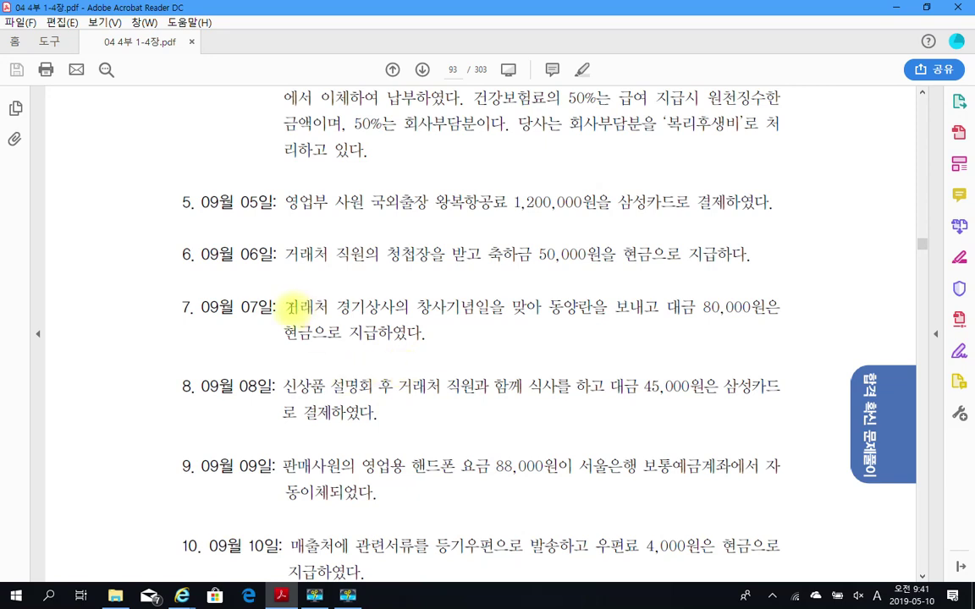
pyautogui.moveTo(285, 306); pyautogui.dragTo(401, 331)
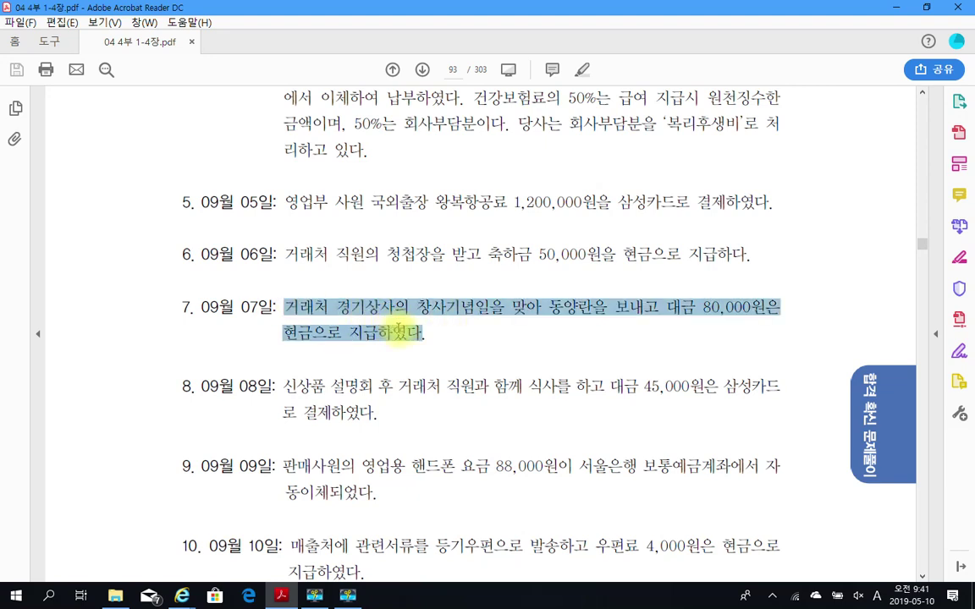
pyautogui.click(574, 323)
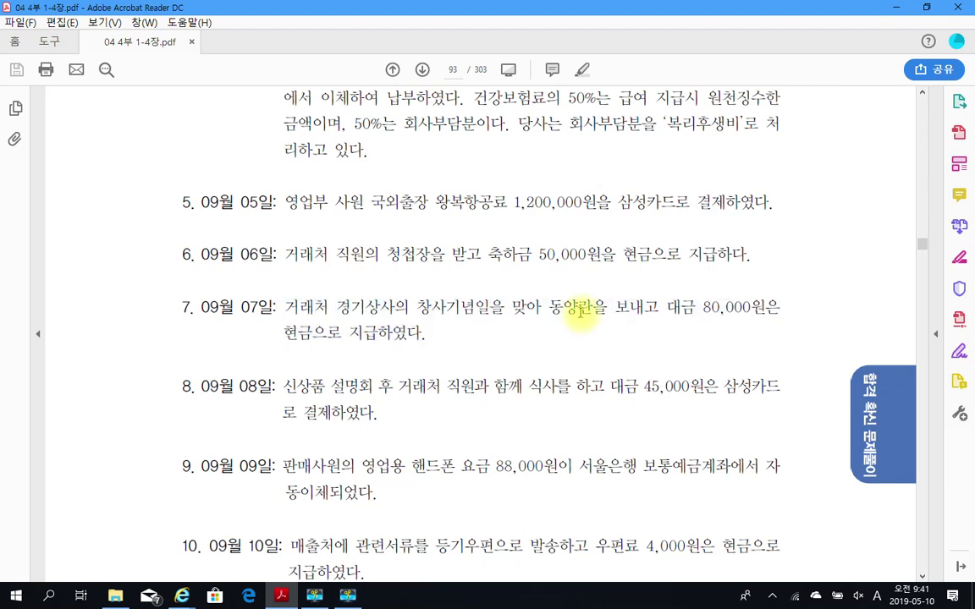
pyautogui.moveTo(425, 333); pyautogui.dragTo(272, 298)
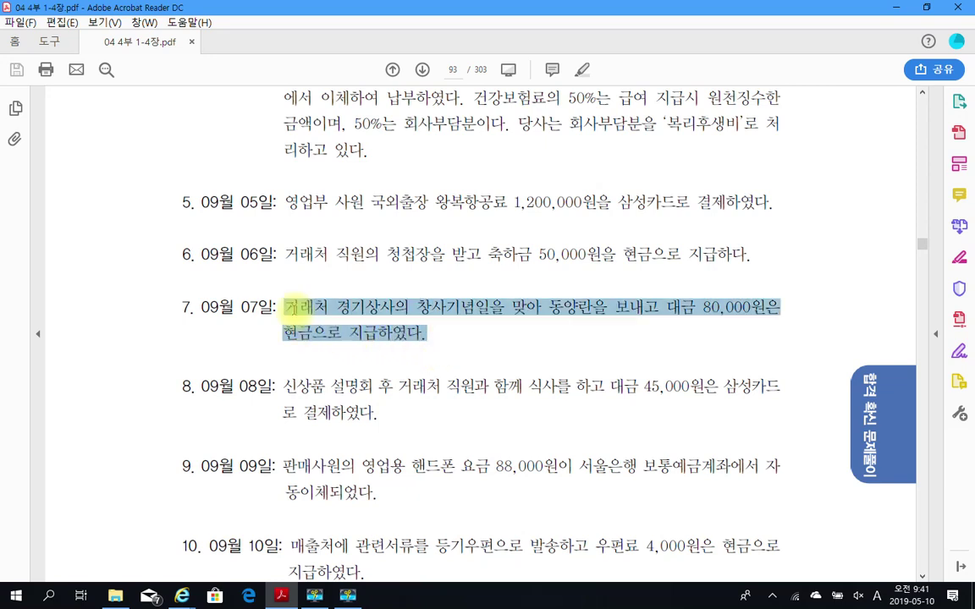
pyautogui.click(441, 341)
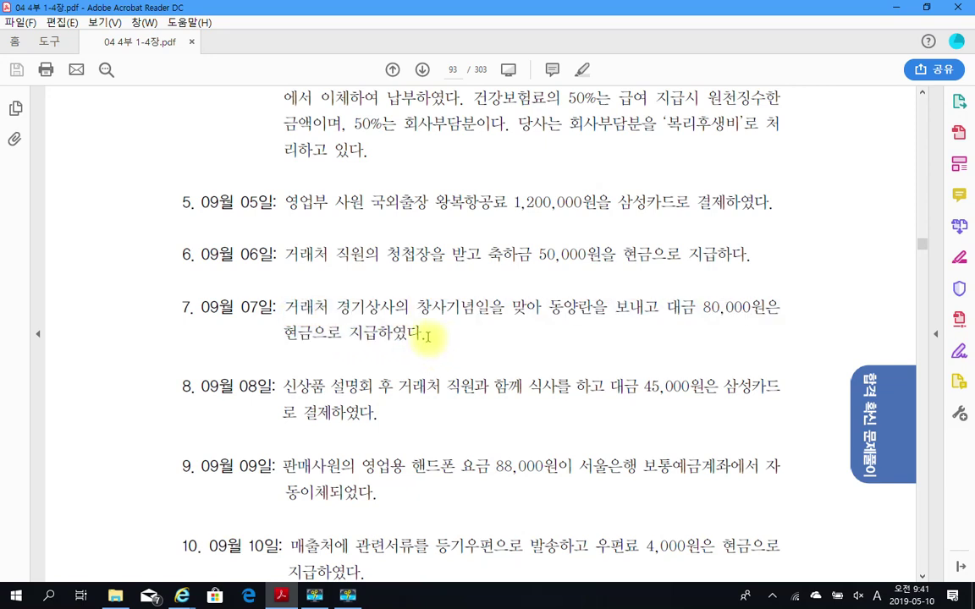
pyautogui.moveTo(426, 334); pyautogui.dragTo(279, 298)
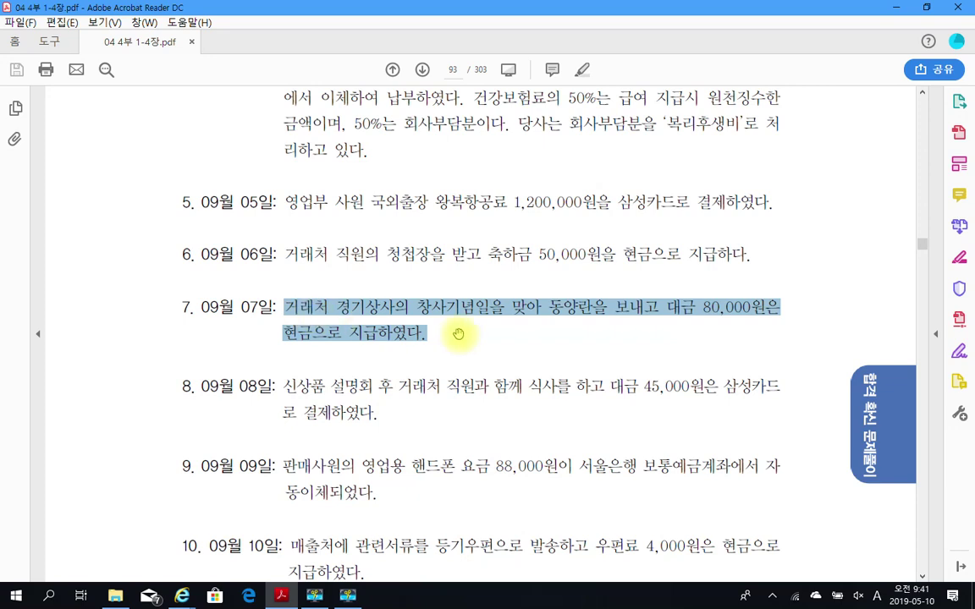
pyautogui.click(433, 340)
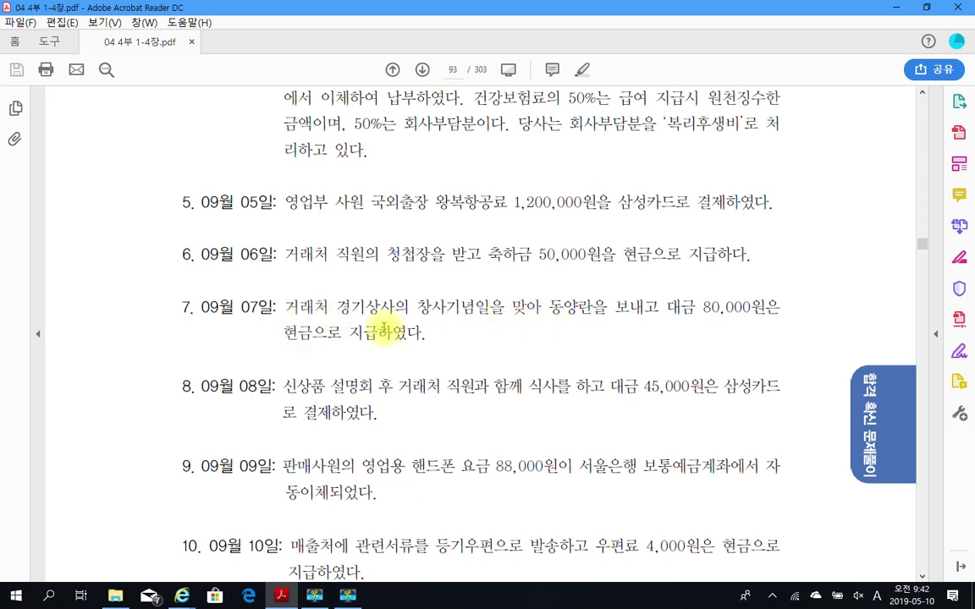
pyautogui.moveTo(423, 332); pyautogui.dragTo(288, 315)
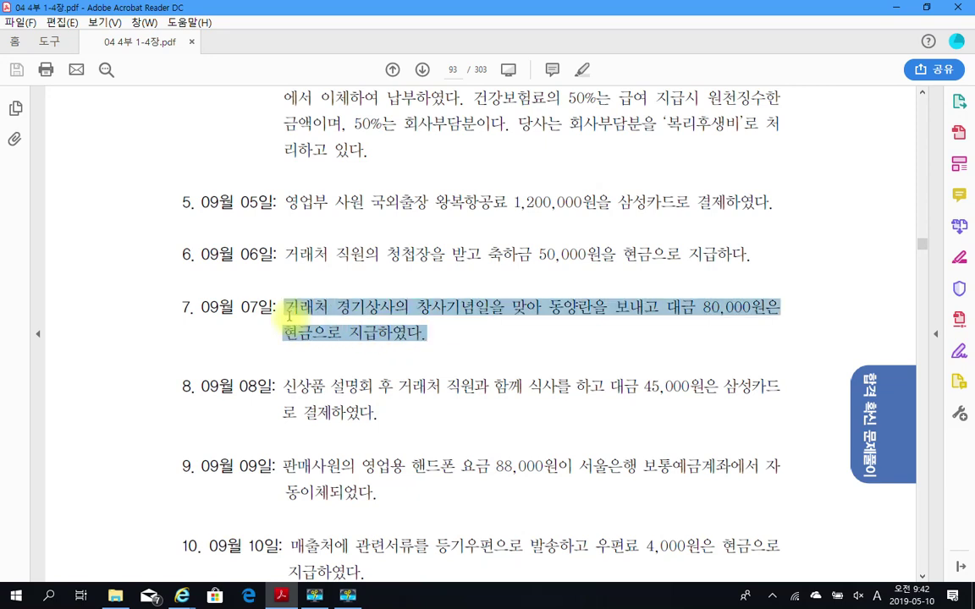
pyautogui.click(385, 333)
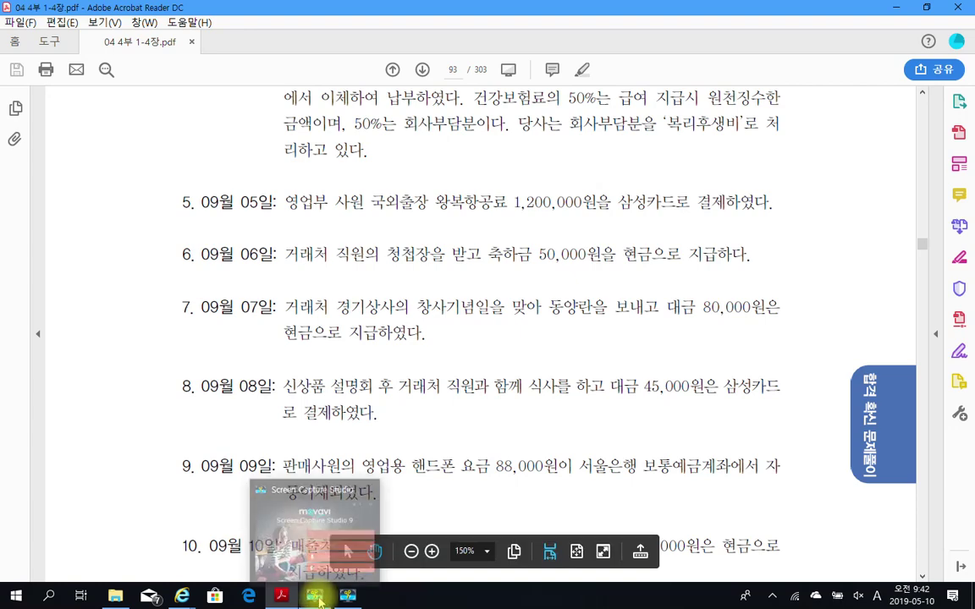
# - Launch the Smart A(iPLUS) 2019 training program, log in to company 3200 with FAT 1급, and maximize its window
pyautogui.click(15, 597)
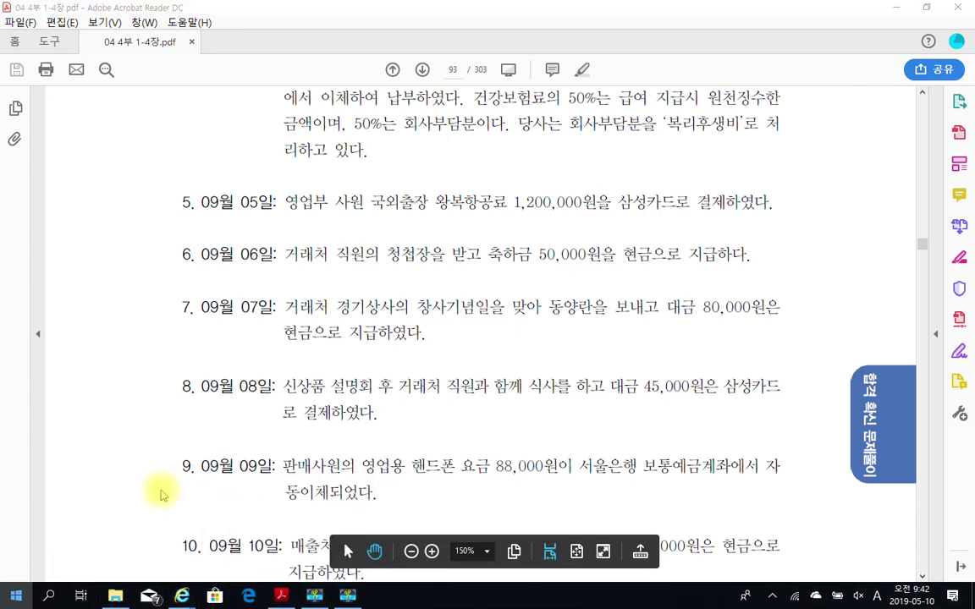
pyautogui.click(554, 339)
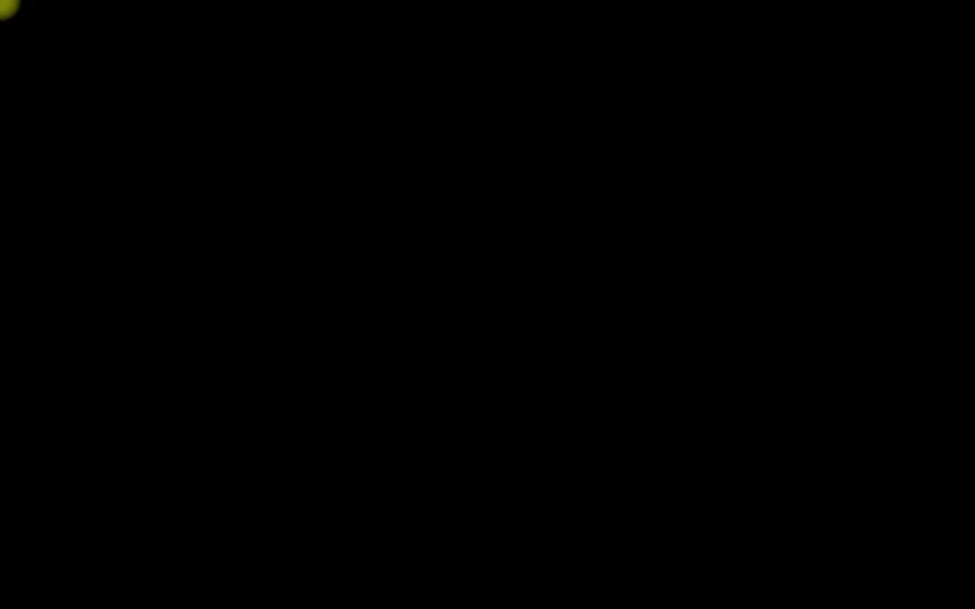
pyautogui.click(435, 390)
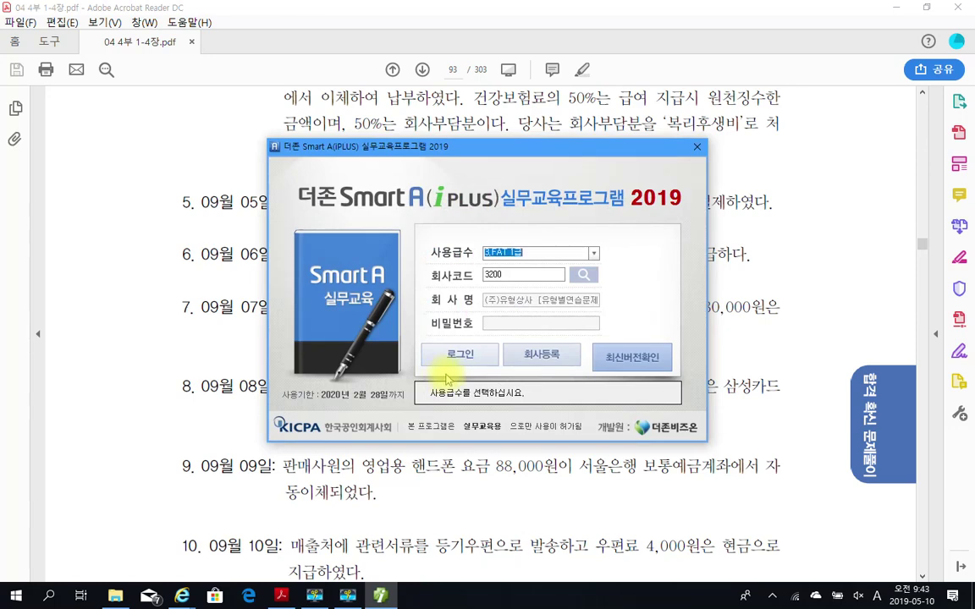
pyautogui.click(450, 359)
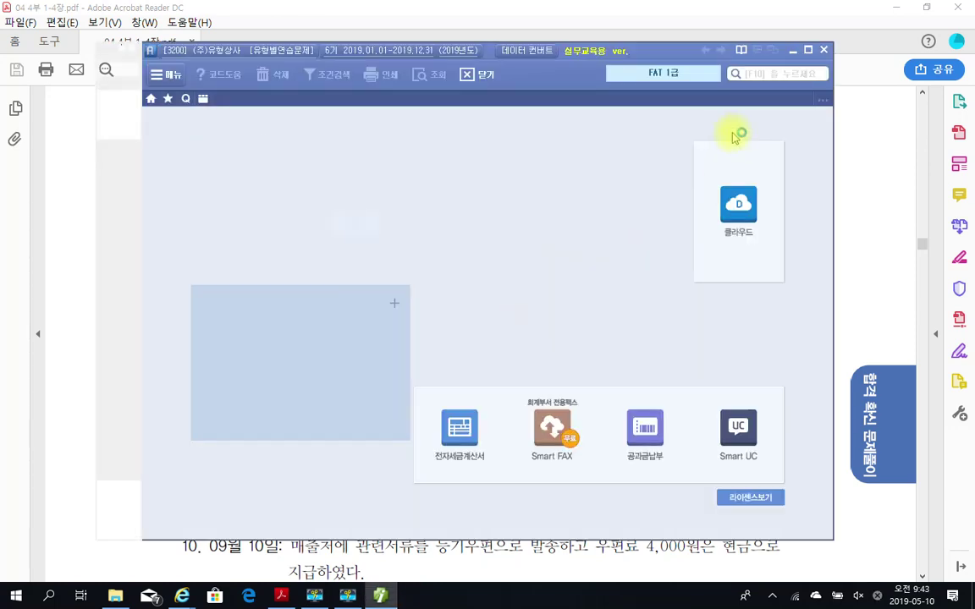
pyautogui.click(809, 52)
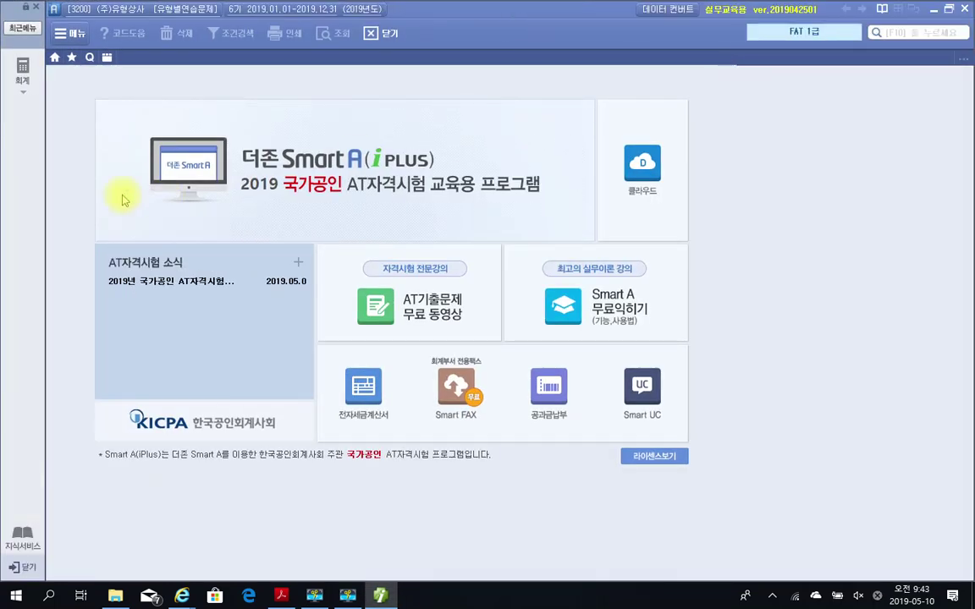
# - Open 일반전표입력 (general voucher entry) and load the vouchers for month 09 with the day left blank
pyautogui.click(25, 72)
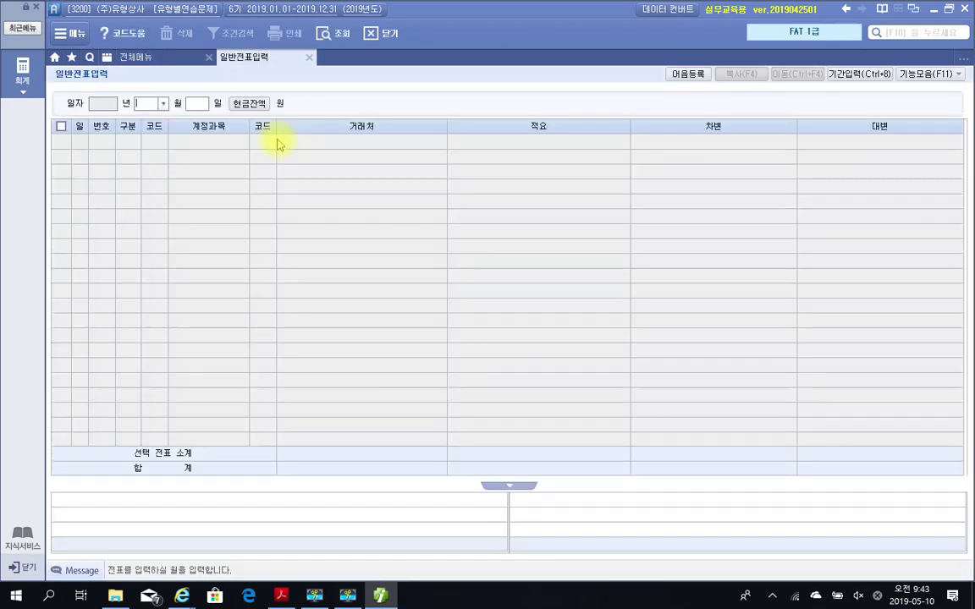
pyautogui.write('9')
pyautogui.press('Return')
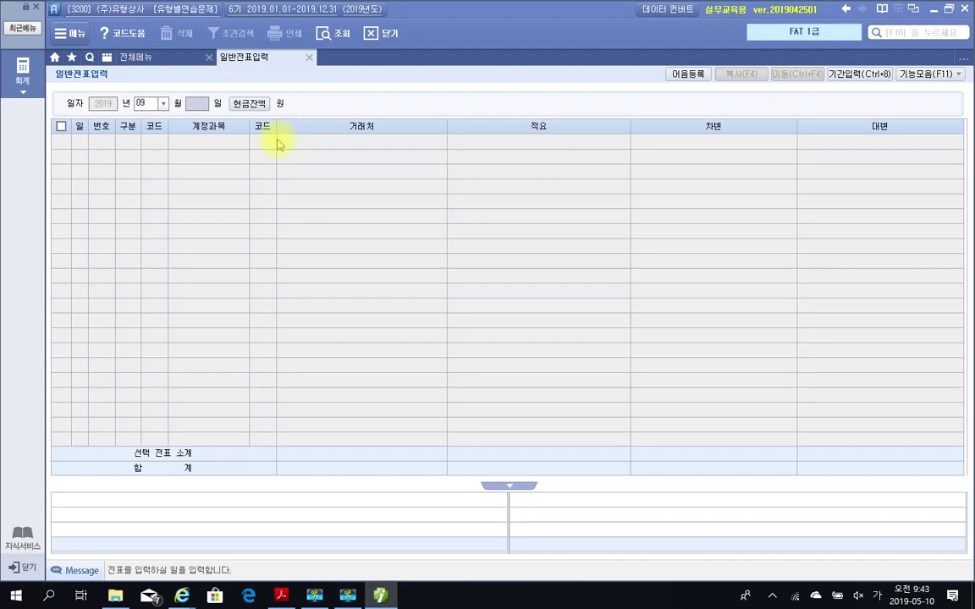
pyautogui.press('Return')
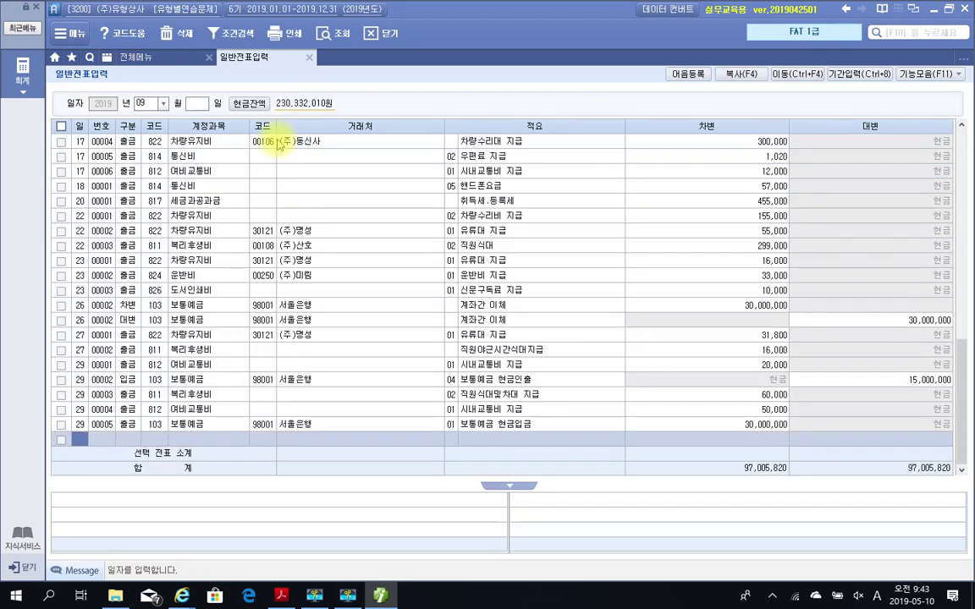
# - Start a new 출금 (cash payment) voucher dated day 7 with account code 813 접대비
pyautogui.write('ㄱ')
pyautogui.press('Return')
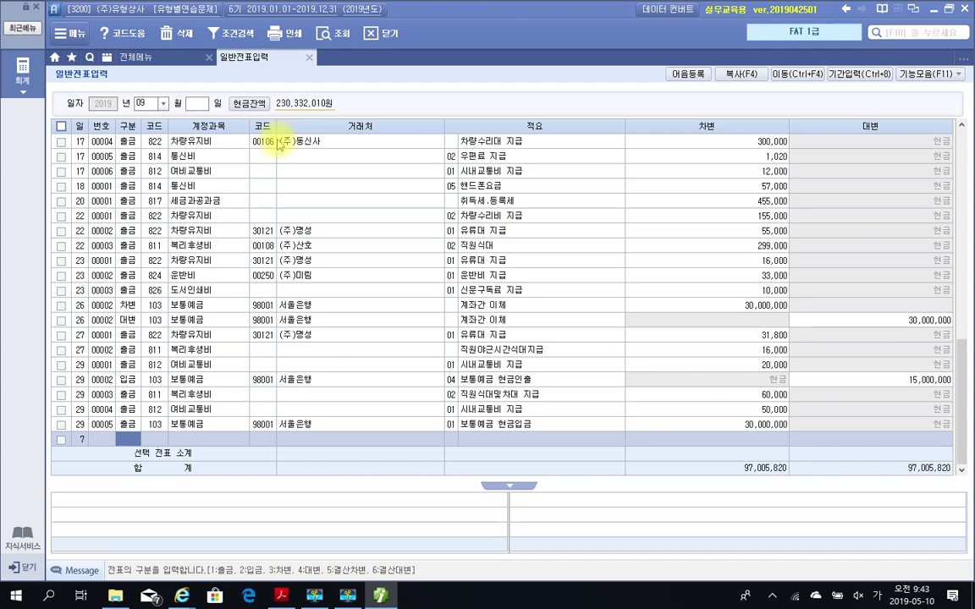
pyautogui.write('1')
pyautogui.press('Return')
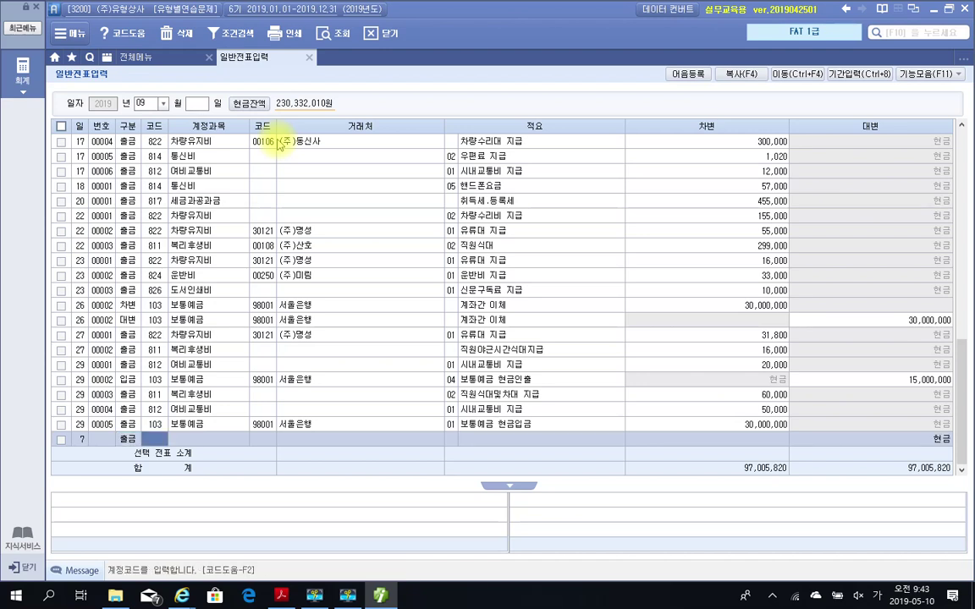
pyautogui.write('813')
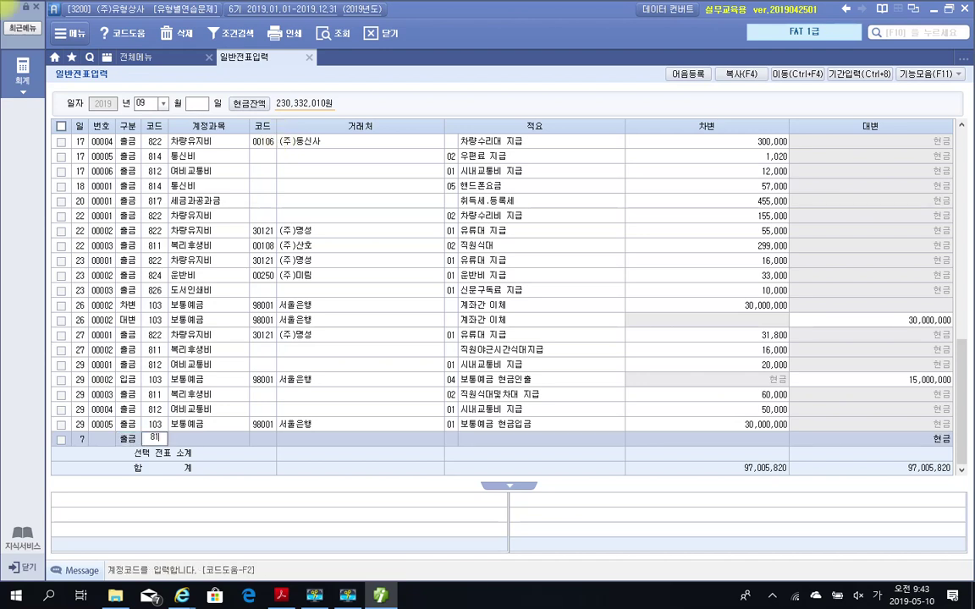
pyautogui.press('Return')
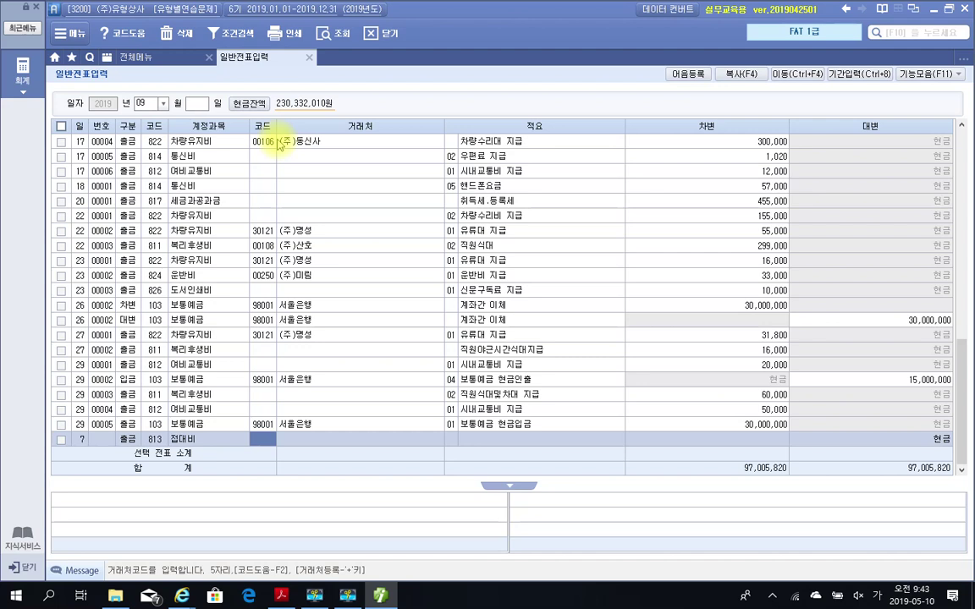
# - Leave the day 7 voucher's vendor and description blank and enter a debit amount of 80,000
pyautogui.press('Return')
pyautogui.press('Return')
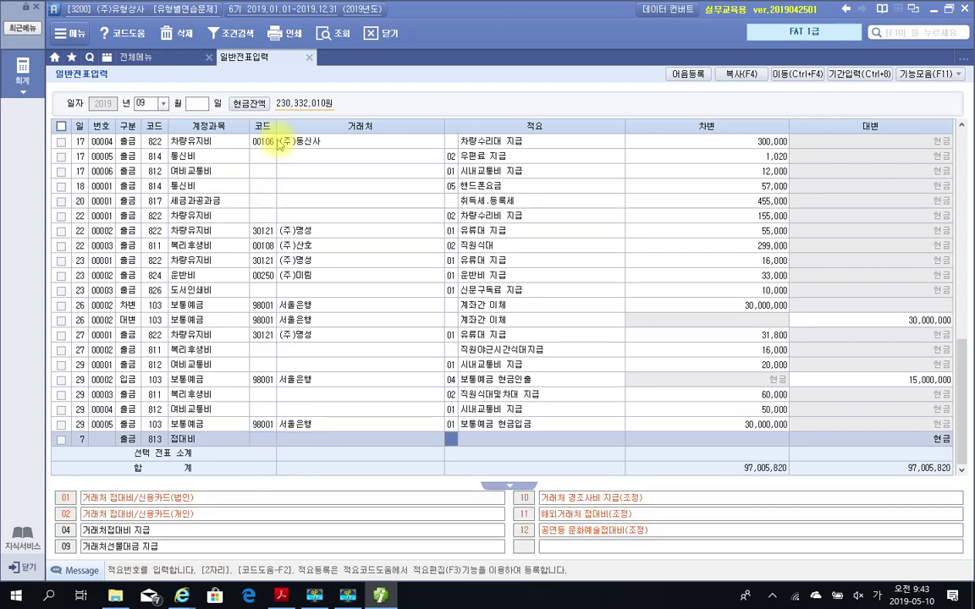
pyautogui.press('Return')
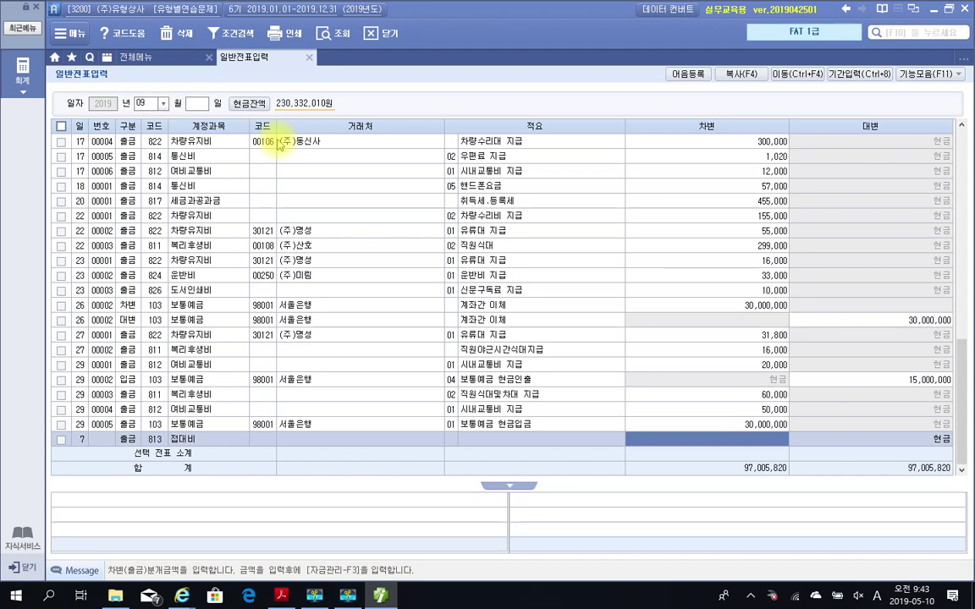
pyautogui.write('80')
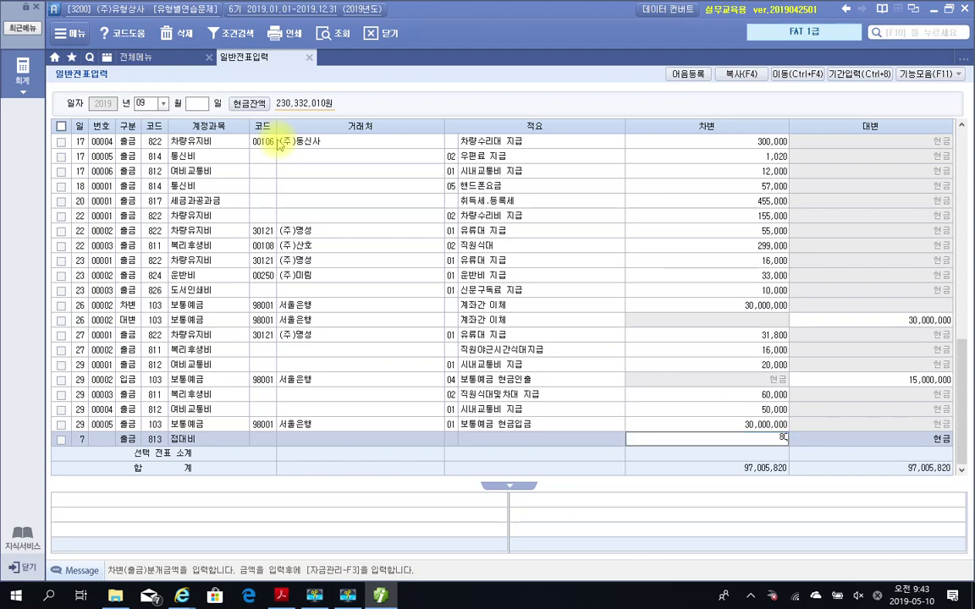
pyautogui.write(',000')
pyautogui.press('Return')
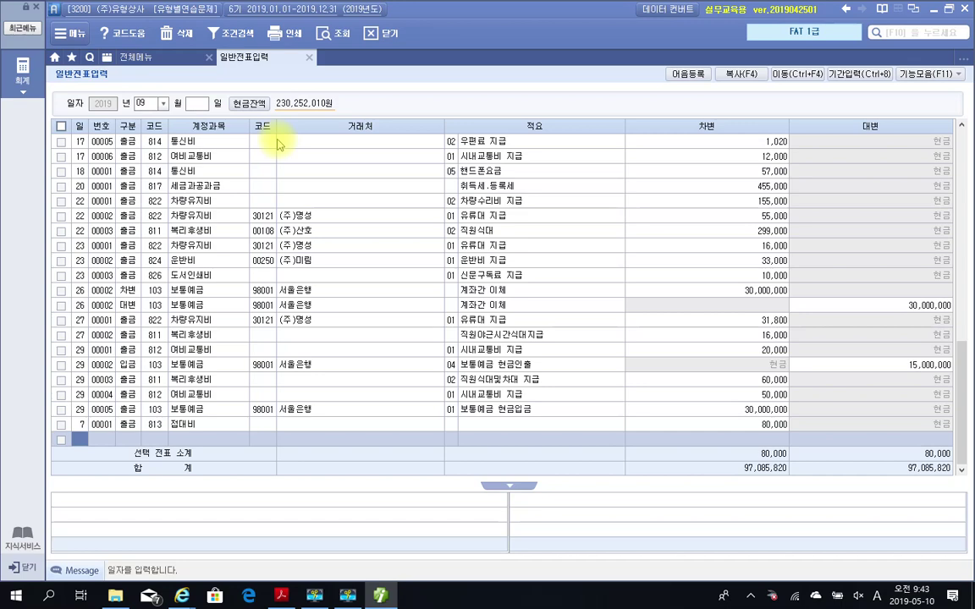
# - Check the September 8 transaction in the PDF workbook, and start a 차변 (debit) line dated day 8 in Smart A
pyautogui.click(383, 596)
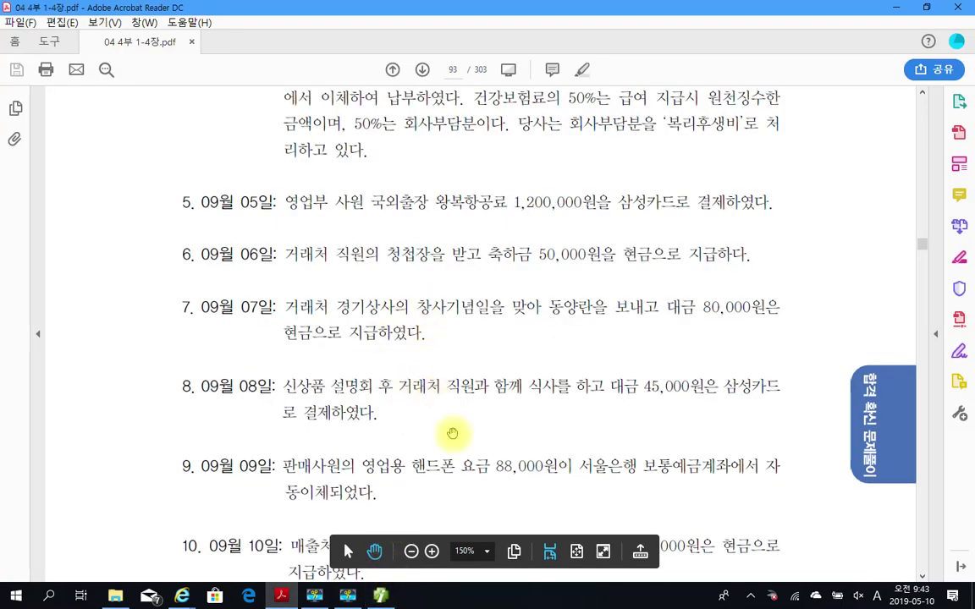
pyautogui.scroll(-2, 374, 397)
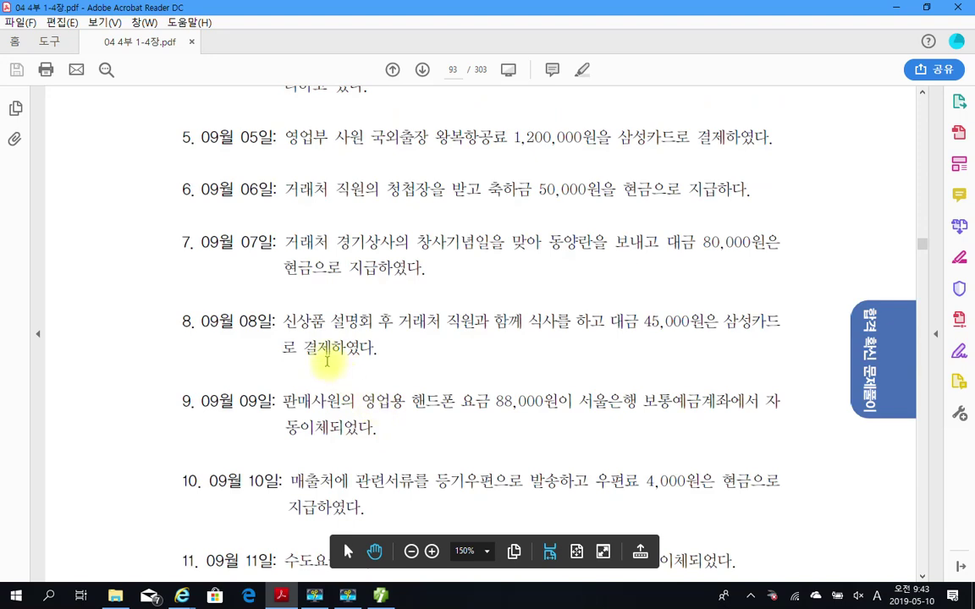
pyautogui.scroll(-1, 326, 361)
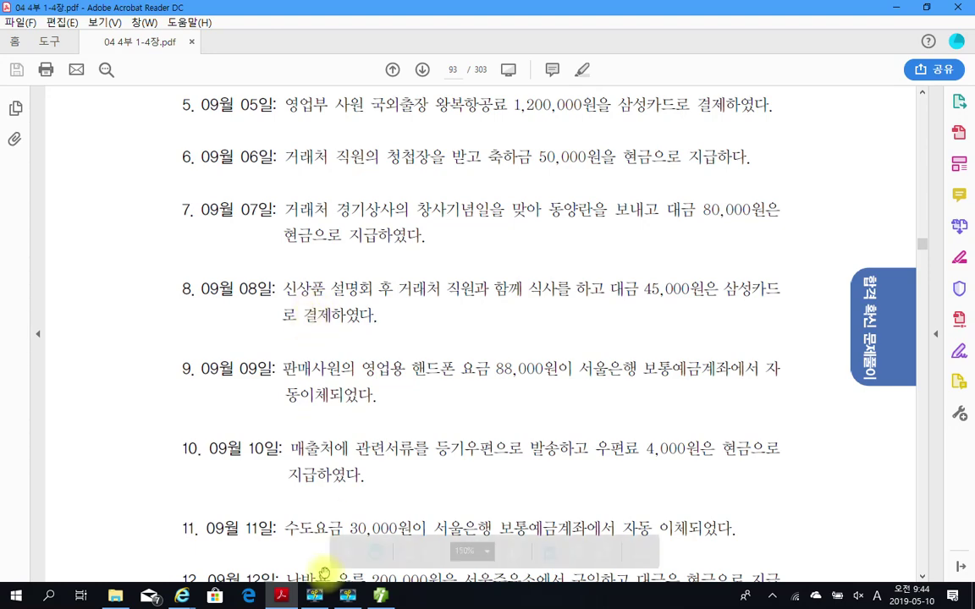
pyautogui.click(376, 596)
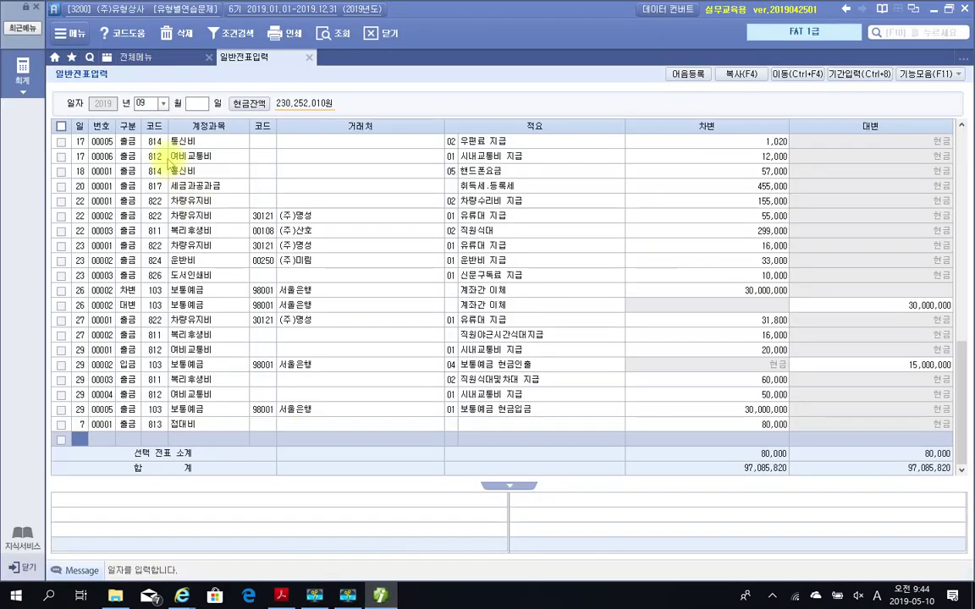
pyautogui.write('3')
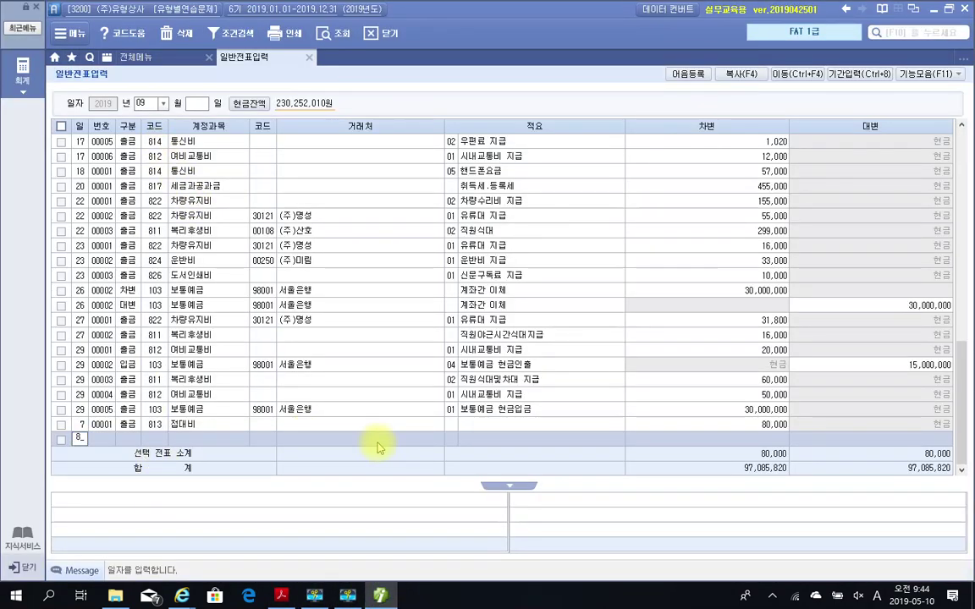
pyautogui.press('Return')
pyautogui.write('3')
pyautogui.press('Return')
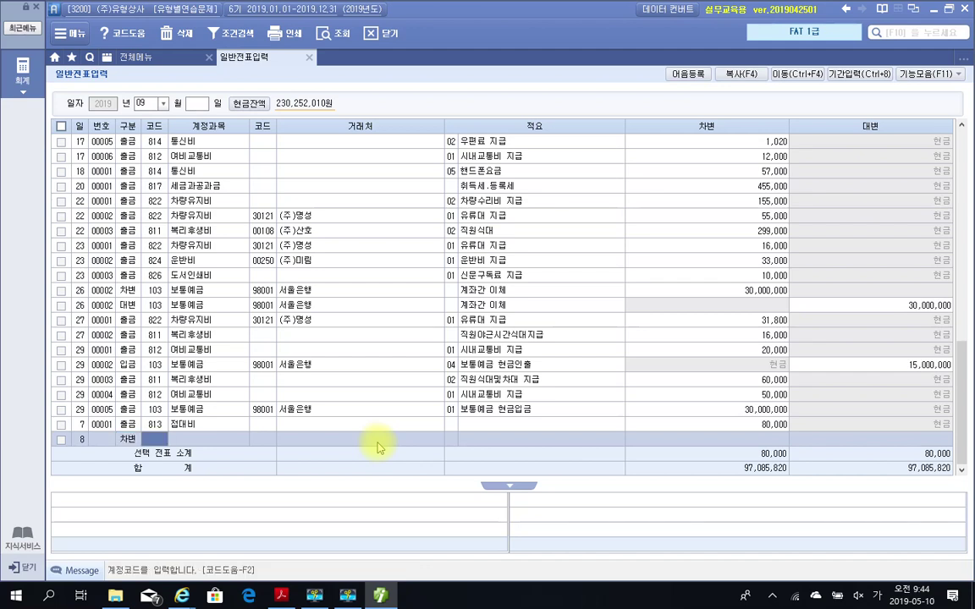
pyautogui.write('81')
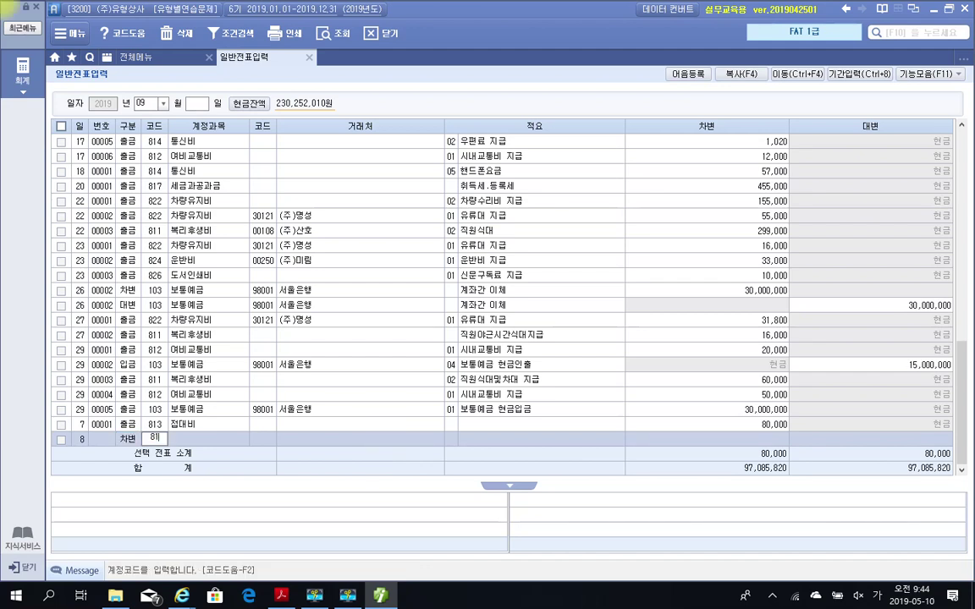
pyautogui.write('2')
pyautogui.press('Return')
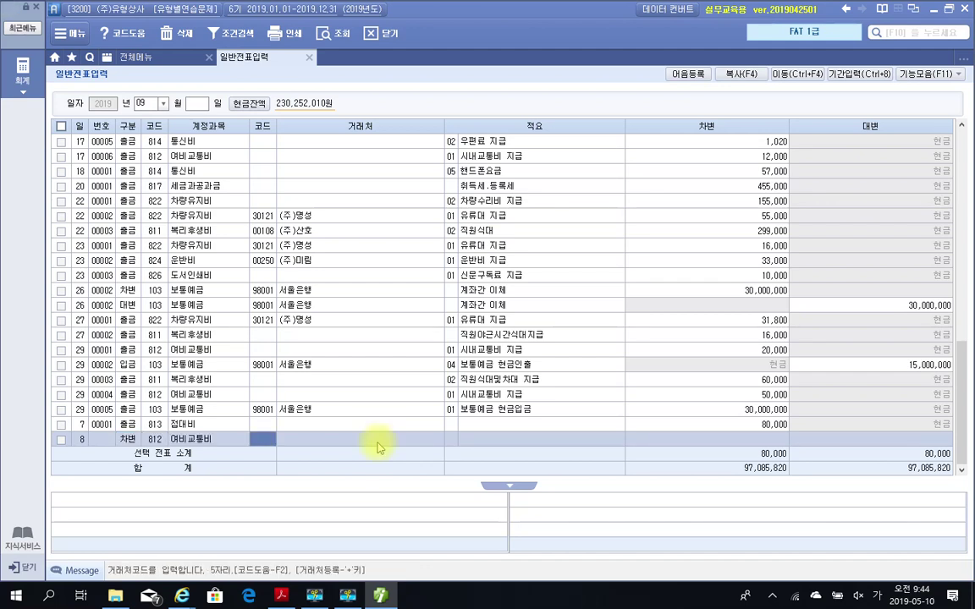
# - Set the day 8 debit line's account to 813 접대비, leave vendor and description blank, and enter 45,000
pyautogui.click(156, 441)
pyautogui.write('813')
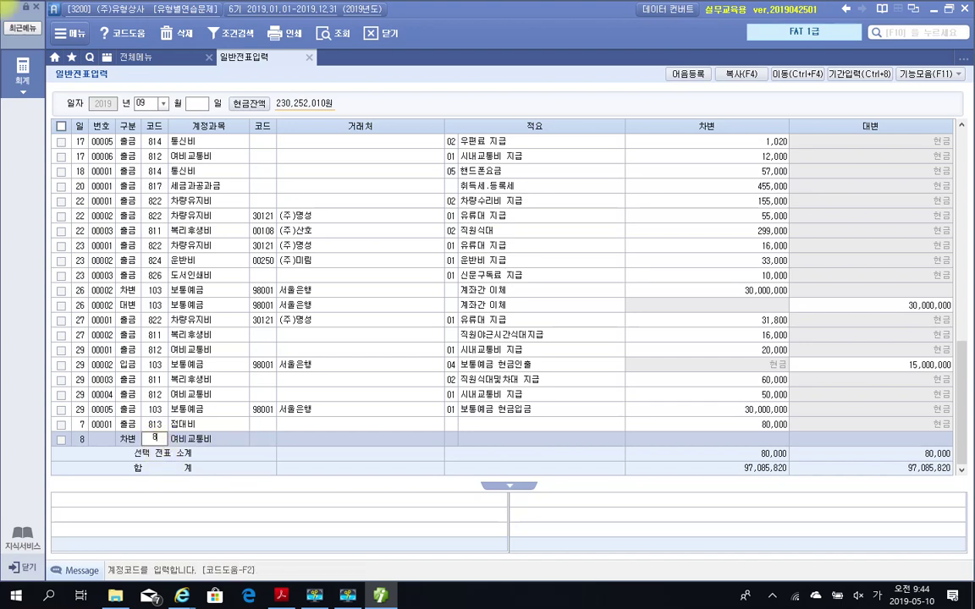
pyautogui.press('Return')
pyautogui.press('Return')
pyautogui.press('Return')
pyautogui.press('Return')
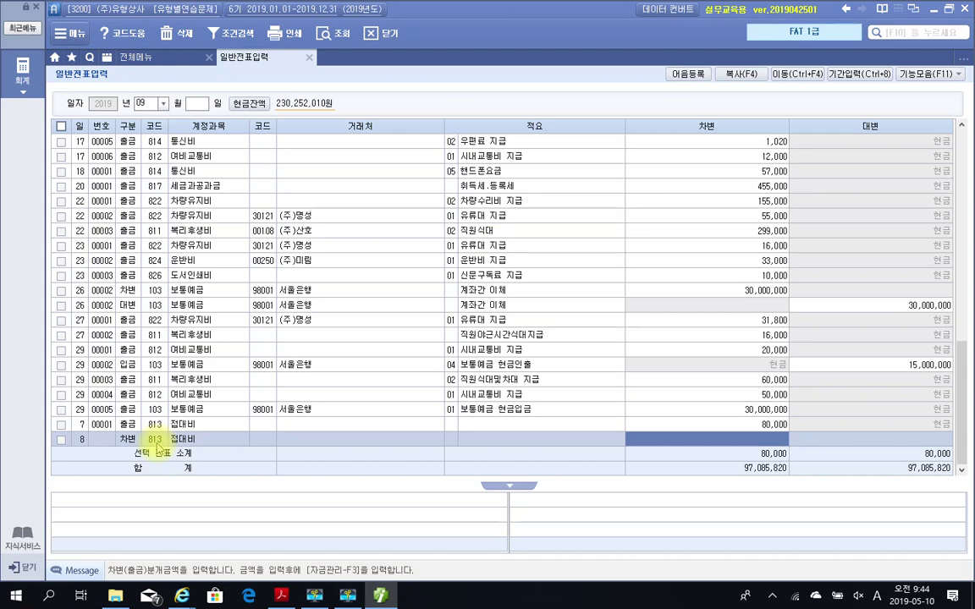
pyautogui.write('450000')
pyautogui.press('Return')
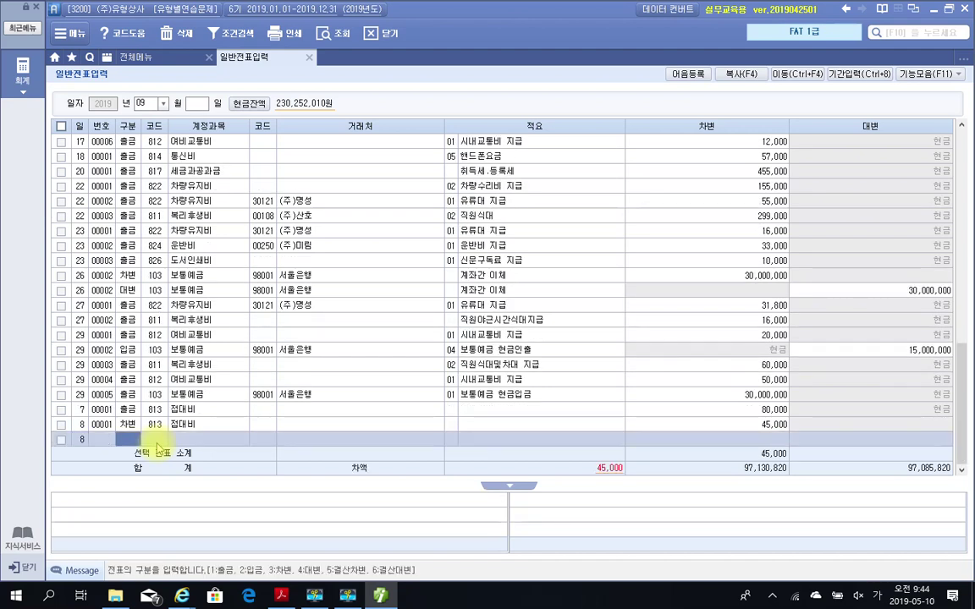
# - Add the day 8 대변 (credit) line with account 253 미지급금, vendor 99601 삼성카드, no description and amount 45,000
pyautogui.write('4')
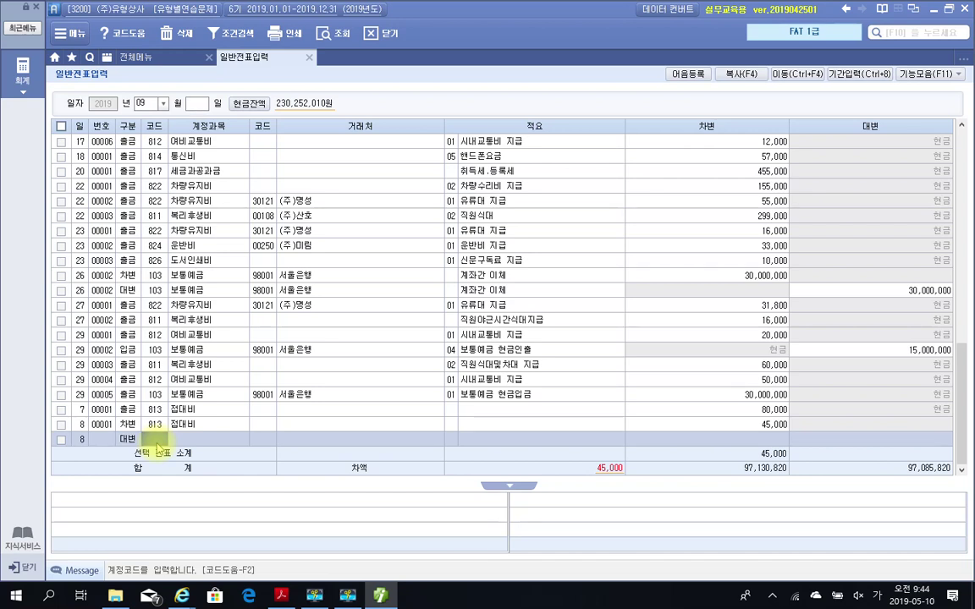
pyautogui.write('253')
pyautogui.press('Return')
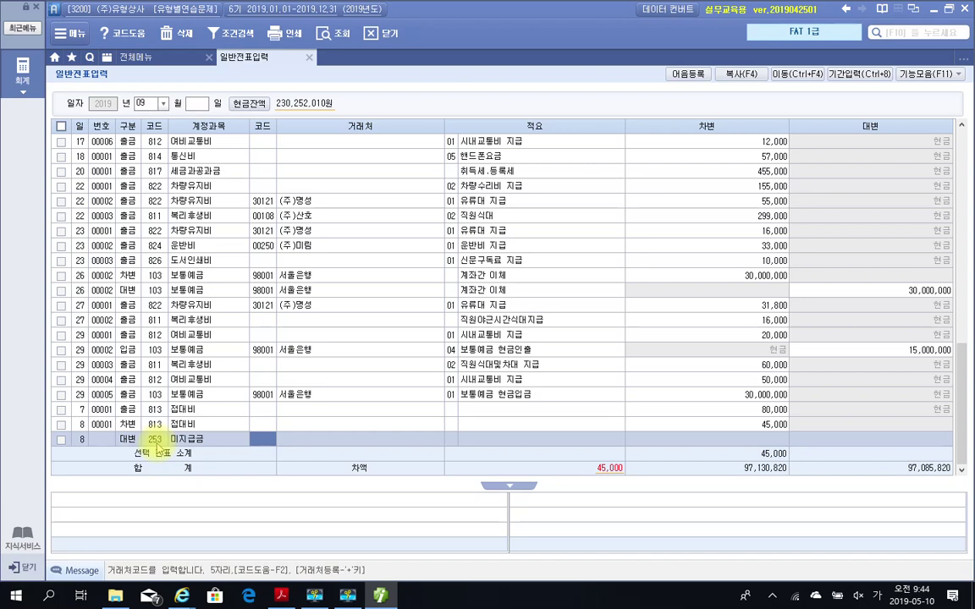
pyautogui.write('심')
pyautogui.write('성')
pyautogui.press('Return')
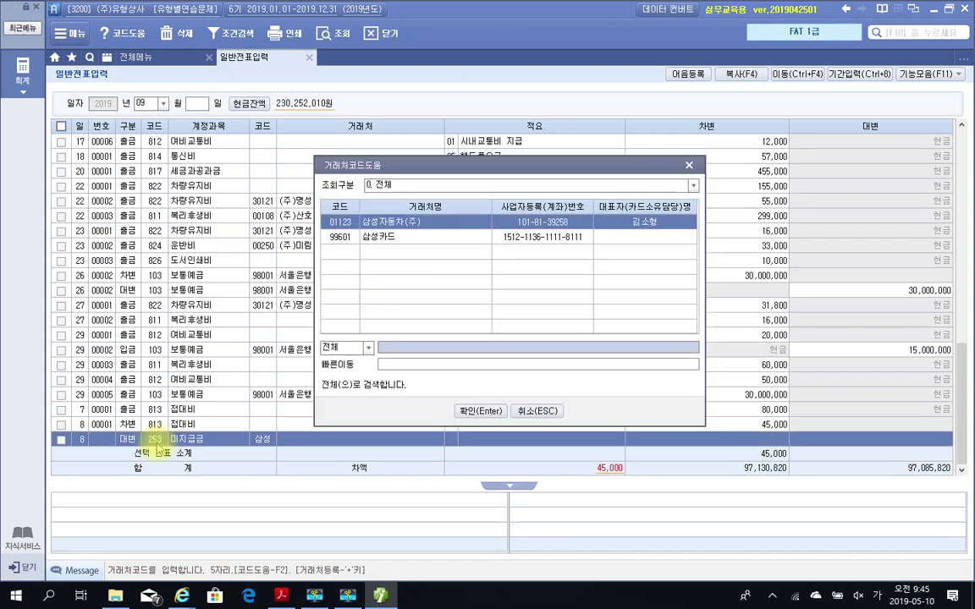
pyautogui.press('Down')
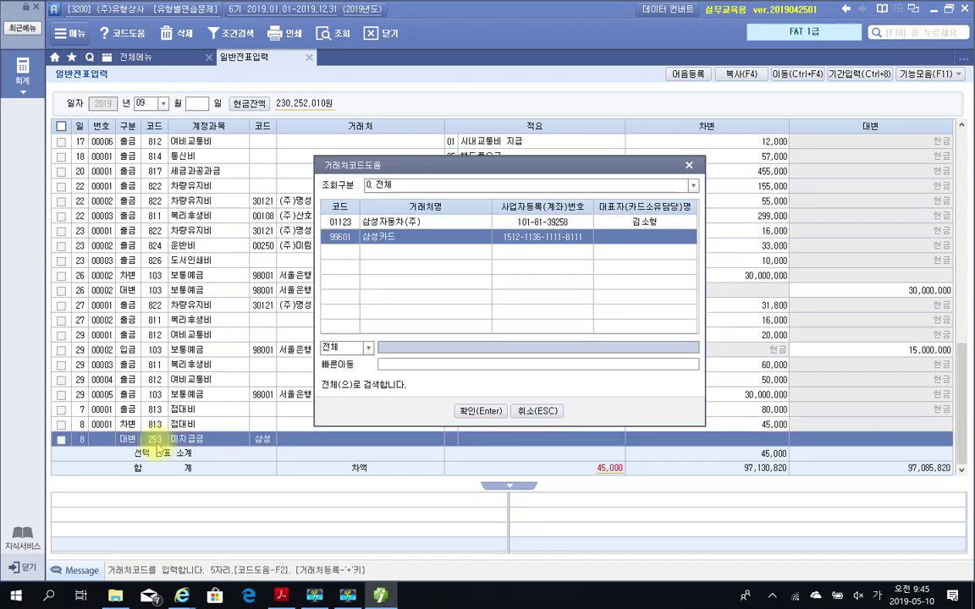
pyautogui.press('Return')
pyautogui.press('Return')
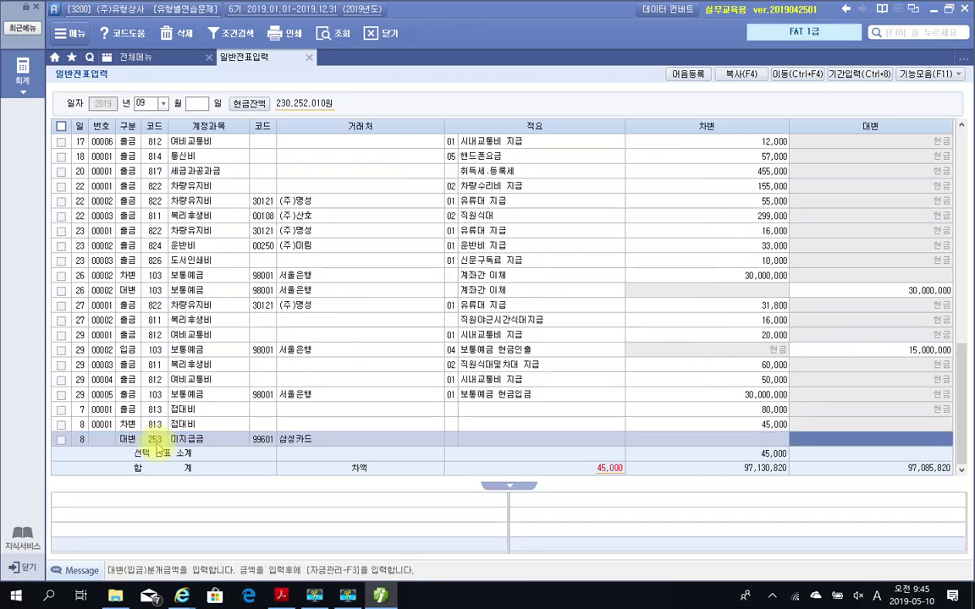
pyautogui.write('450000')
pyautogui.press('Return')
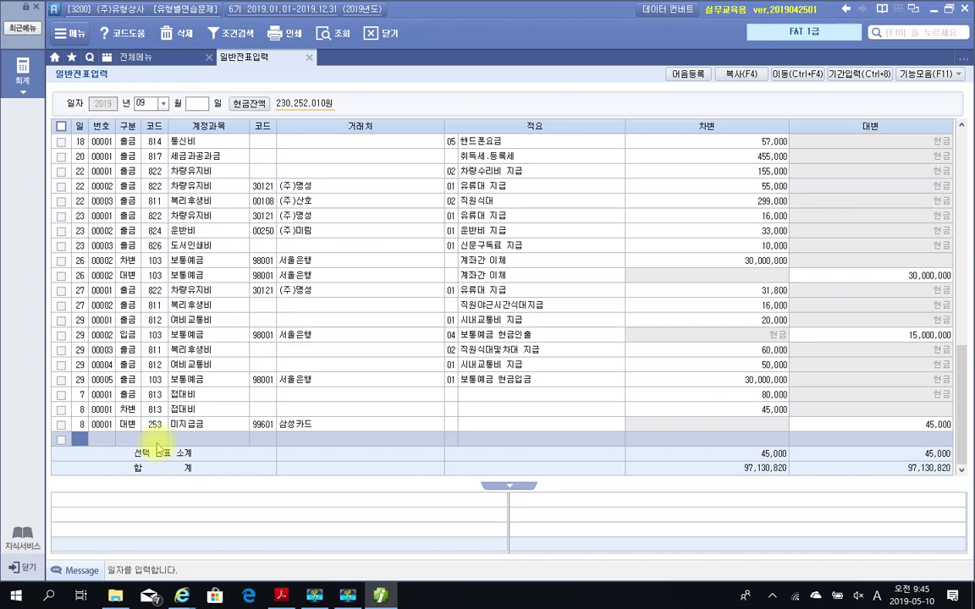
# - Start a 차변 (debit) line dated day 9 with account 814 통신비, found by searching for 통신
pyautogui.write('9')
pyautogui.press('Return')
pyautogui.write('3')
pyautogui.press('Return')
pyautogui.write('통신')
pyautogui.press('Return')
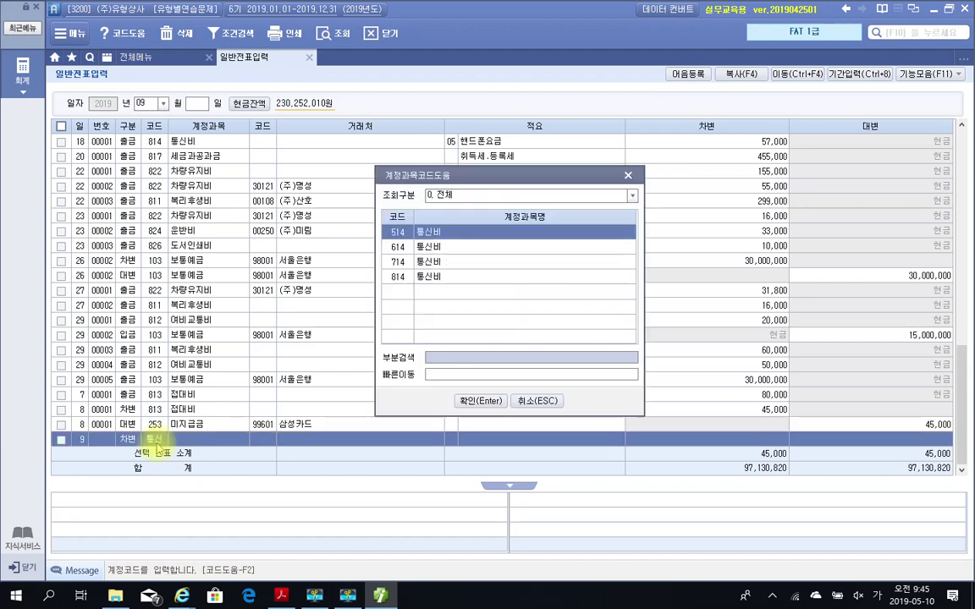
pyautogui.press('Down')
pyautogui.press('Down')
pyautogui.press('Down')
pyautogui.press('Return')
# - Leave the day 9 debit line's vendor and description blank and enter an amount of 88,000
pyautogui.press('Return')
pyautogui.press('Return')
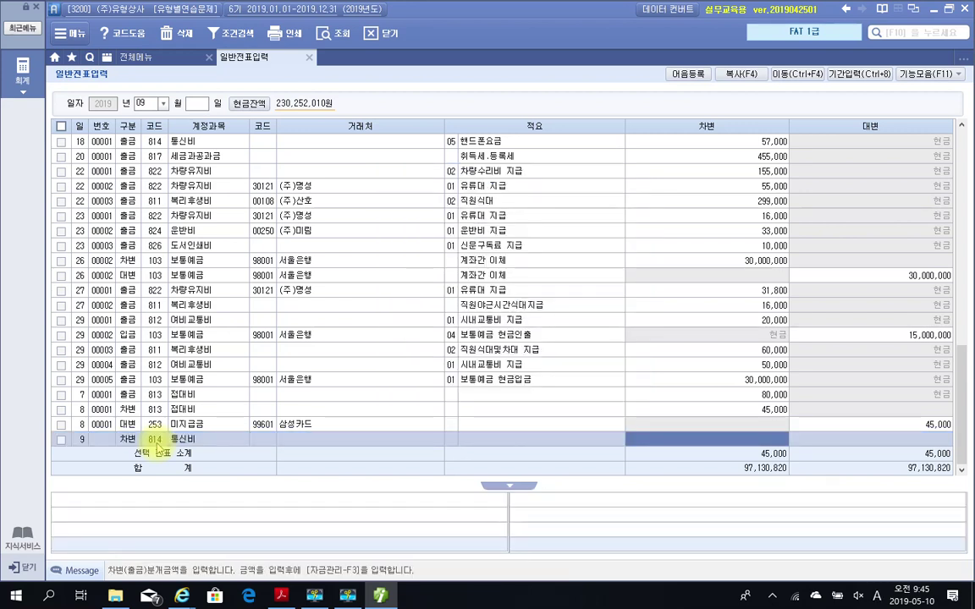
pyautogui.write('880000')
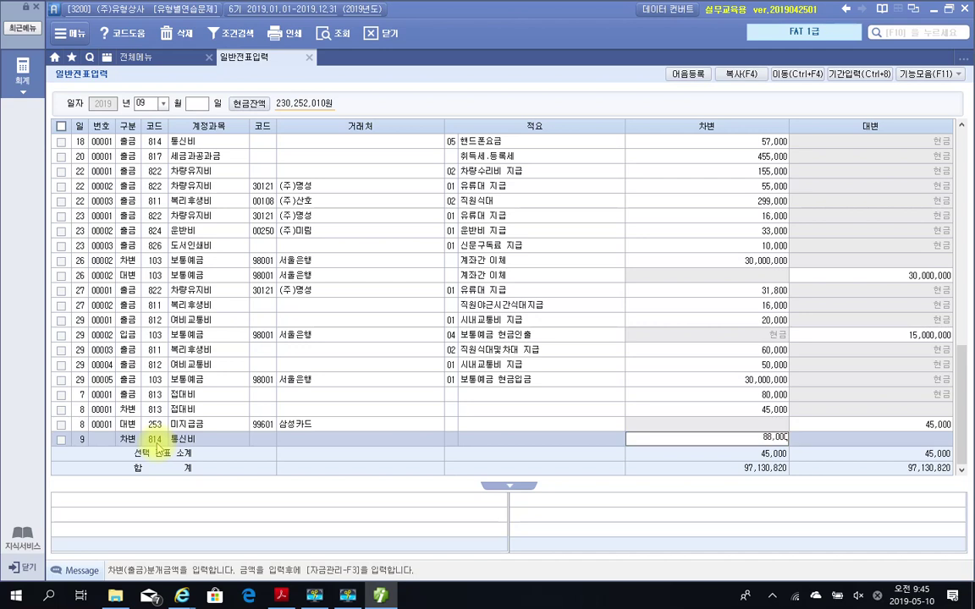
pyautogui.press('Return')
# - Add the day 9 대변 (credit) line with account 103 보통예금, vendor 98001 서울은행, no description and amount 88,000
pyautogui.write('4')
pyautogui.press('Return')
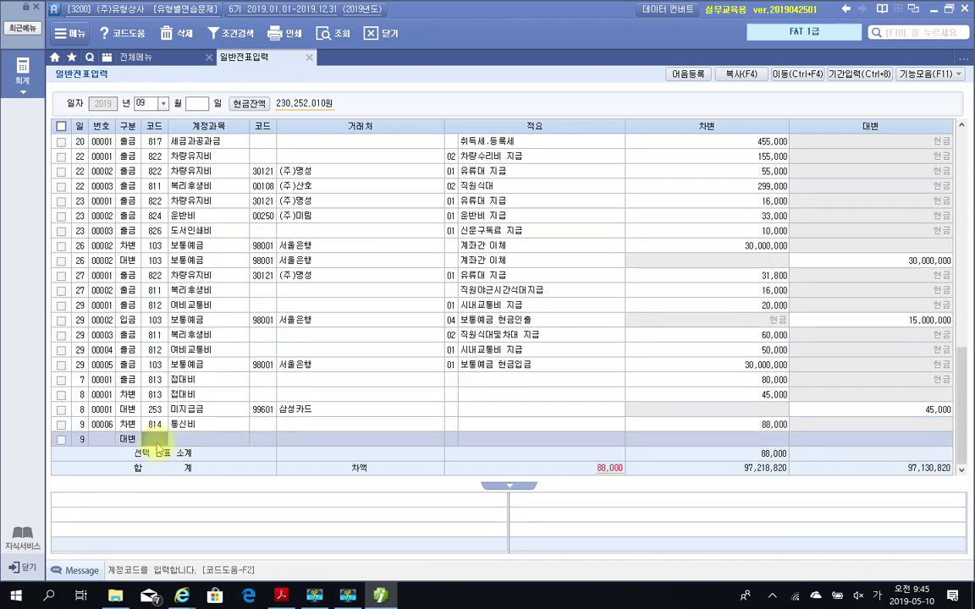
pyautogui.write('103')
pyautogui.press('Return')
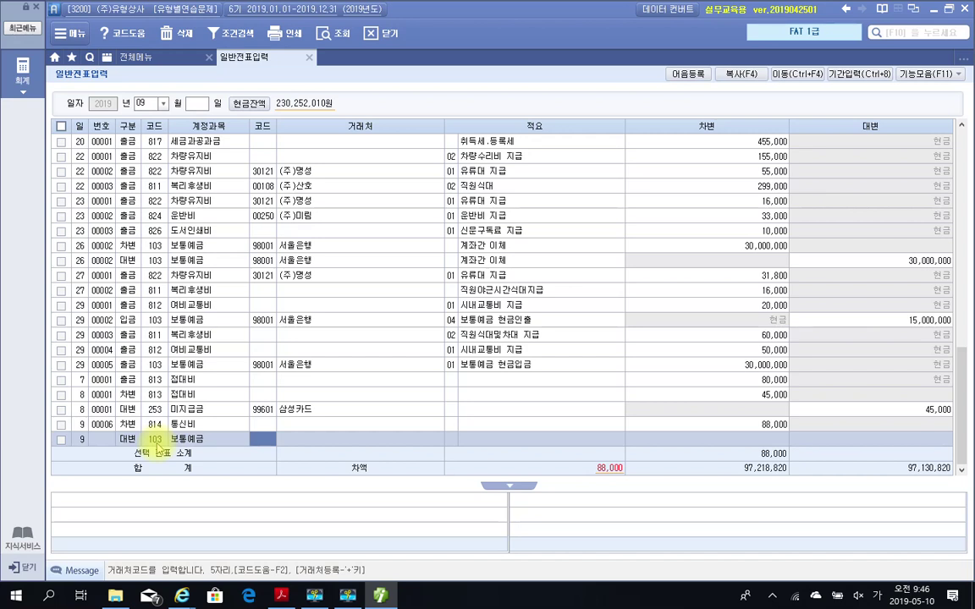
pyautogui.write('서울')
pyautogui.press('Return')
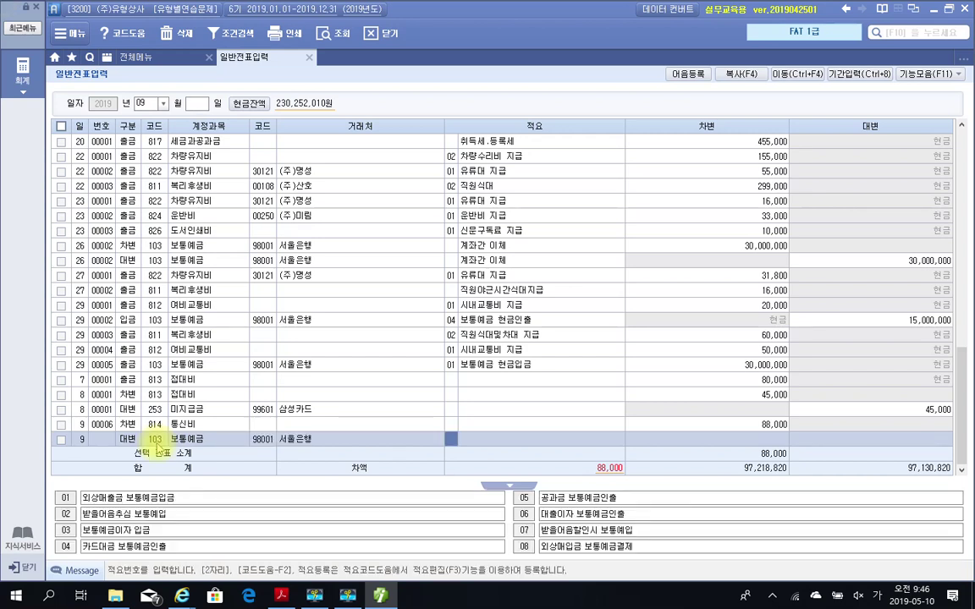
pyautogui.press('Return')
pyautogui.write('88,000')
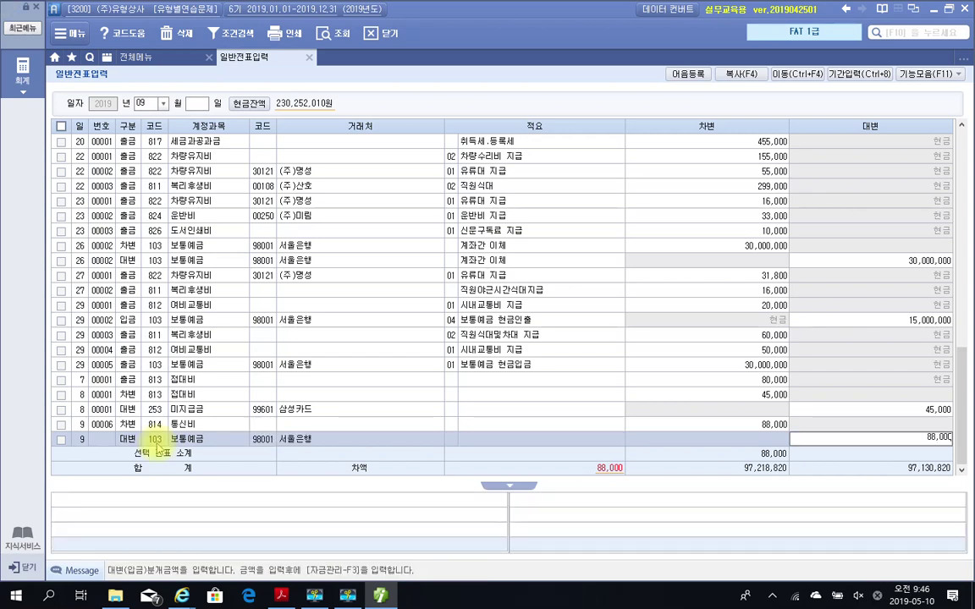
pyautogui.press('Return')
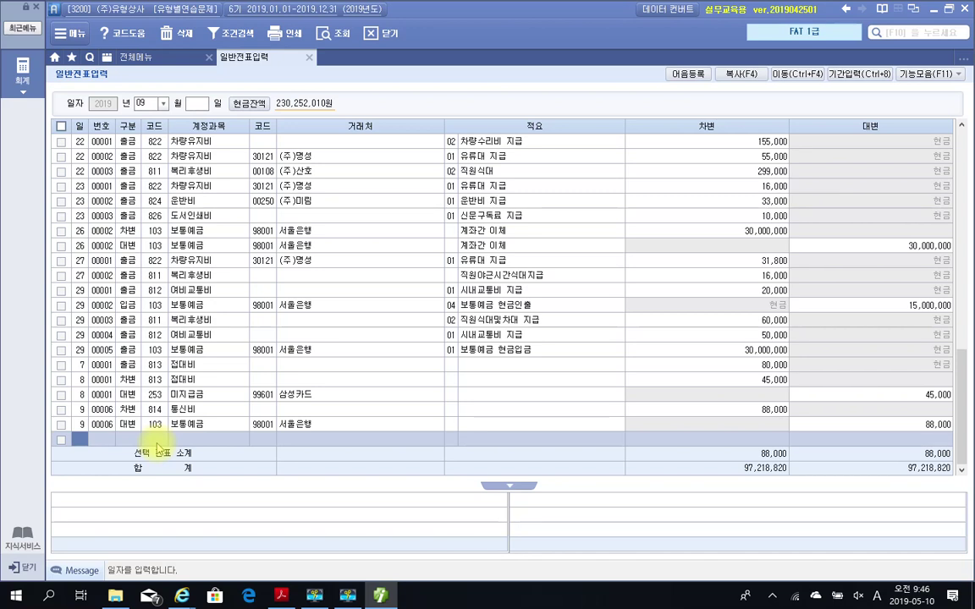
# - Start a 출금 (cash payment) voucher dated day 10 with account 814 통신비, found by searching for 통신
pyautogui.write('10')
pyautogui.press('Return')
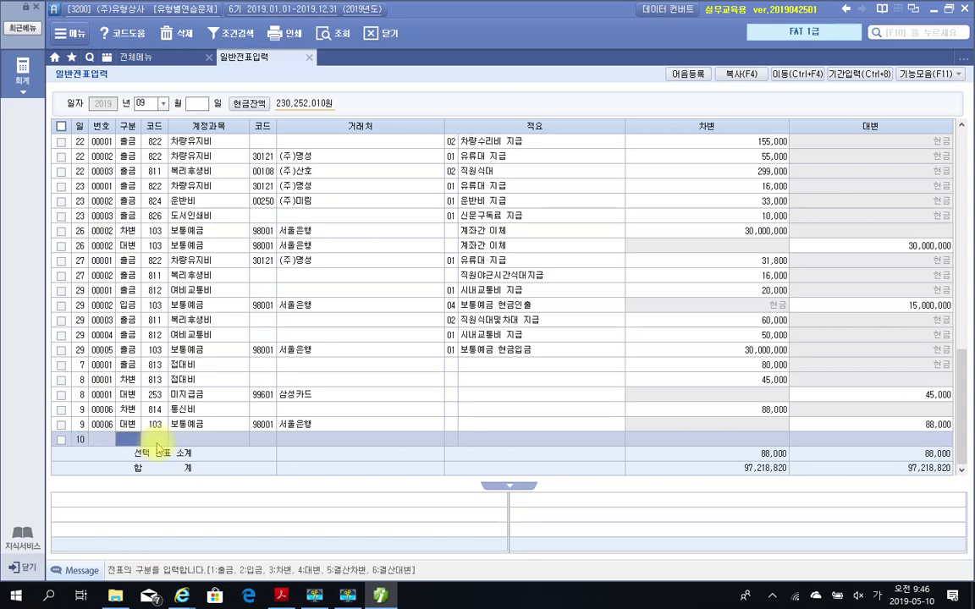
pyautogui.write('1')
pyautogui.press('Return')
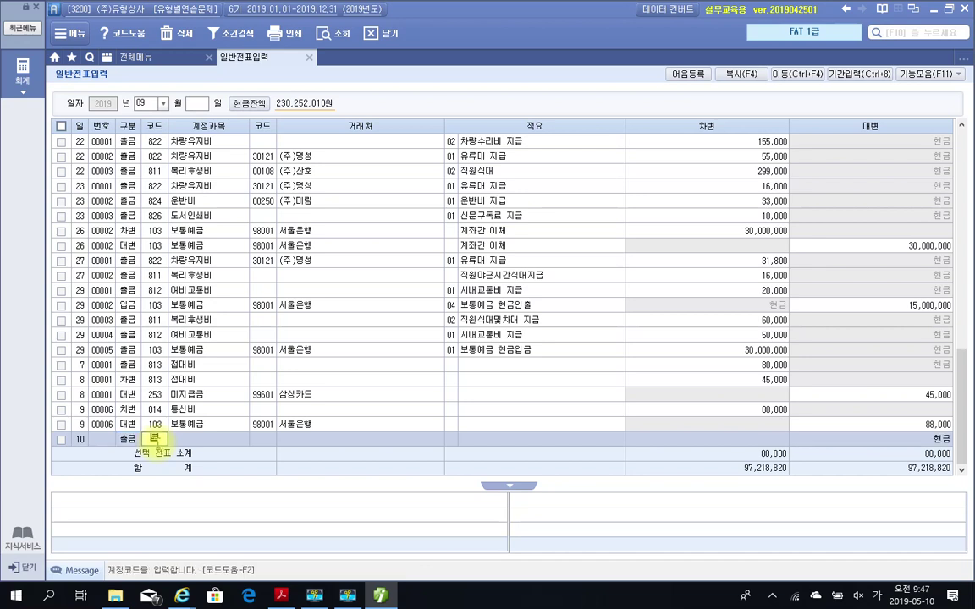
pyautogui.write('통신')
pyautogui.press('Return')
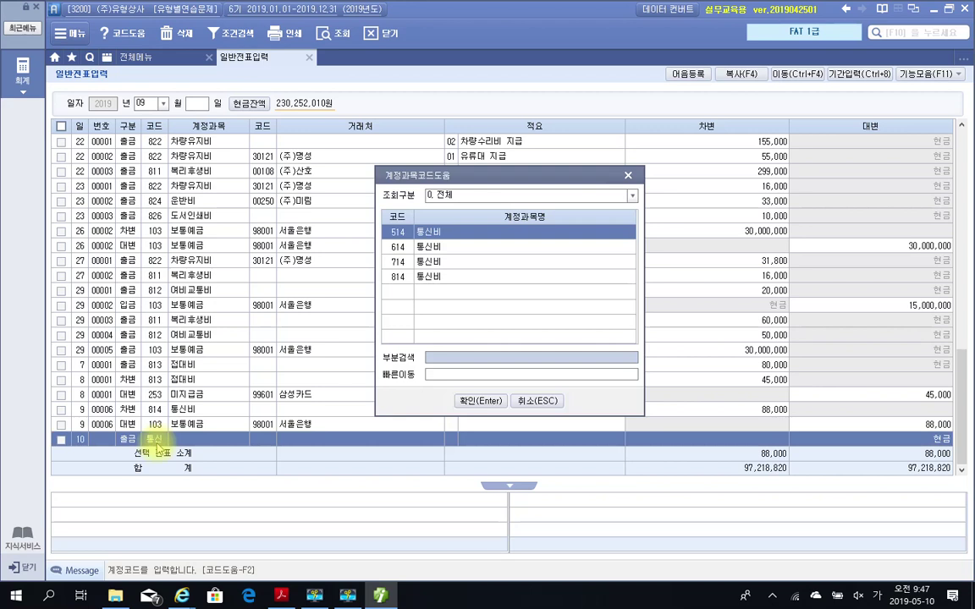
pyautogui.press('Down')
pyautogui.press('Down')
pyautogui.press('Down')
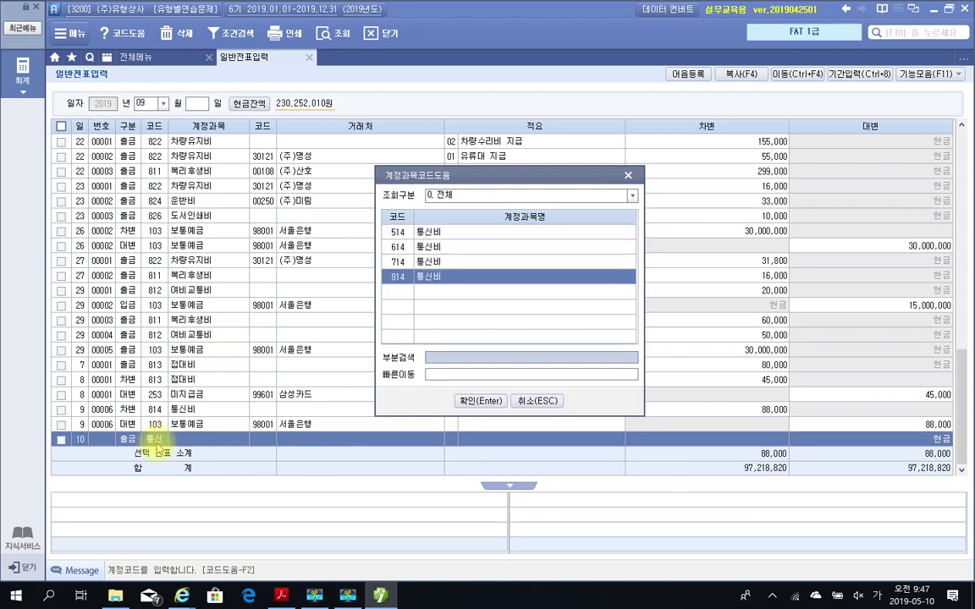
pyautogui.press('Return')
# - Leave the day 10 voucher's vendor and description blank and enter a debit amount of 4,000
pyautogui.press('Return')
pyautogui.press('Return')
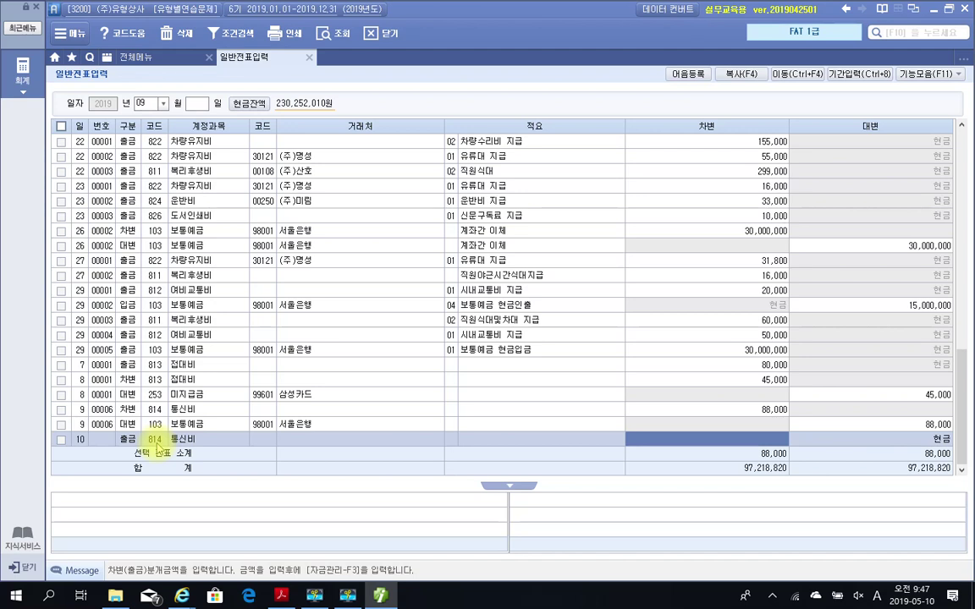
pyautogui.write('4000000')
pyautogui.press('BackSpace')
pyautogui.press('BackSpace')
pyautogui.press('BackSpace')
pyautogui.press('Return')
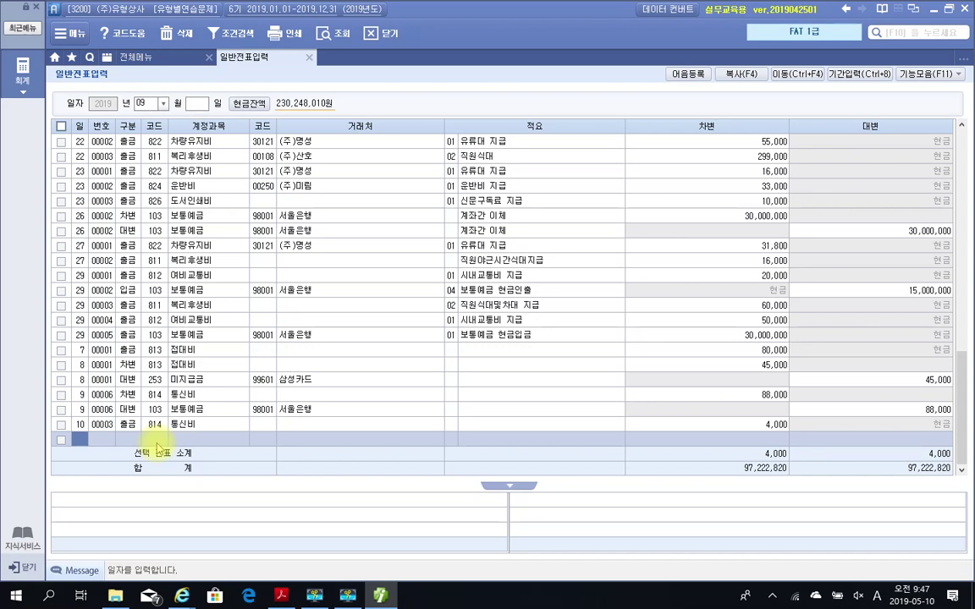
# - Start a 차변 (debit) line dated day 11 with account 815 수도광열비, found by searching for 수도
pyautogui.write('11')
pyautogui.press('Return')
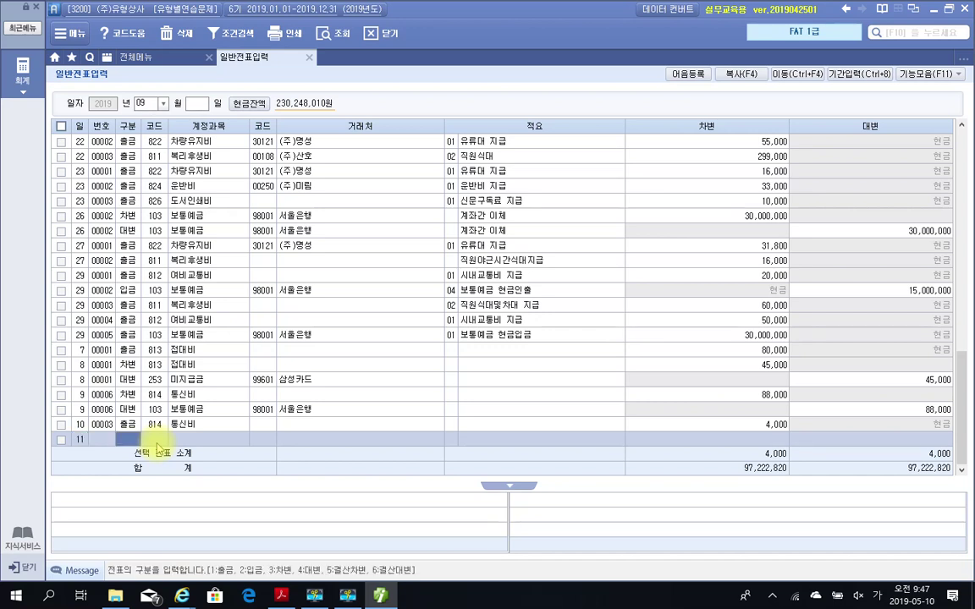
pyautogui.write('3')
pyautogui.press('Return')
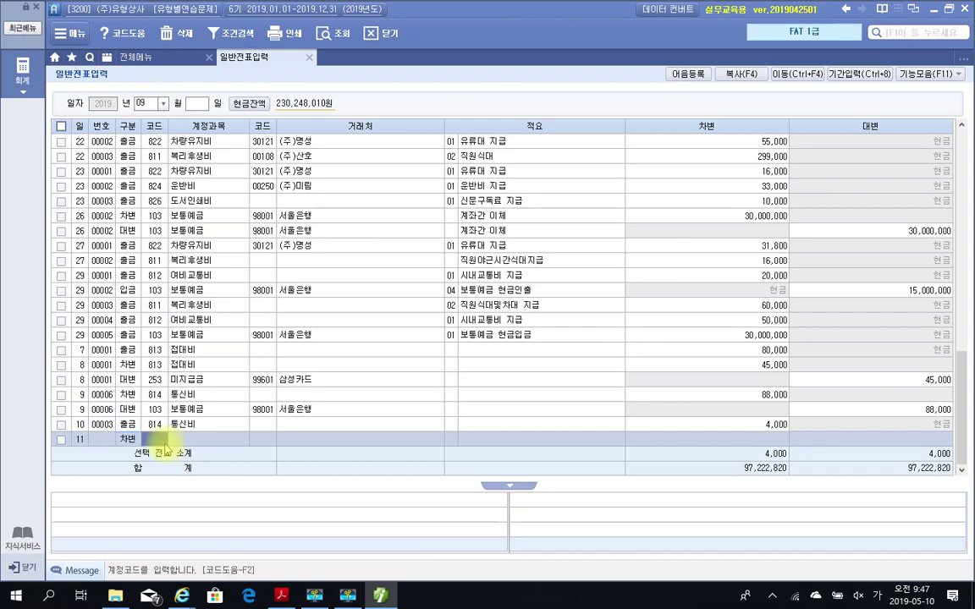
pyautogui.write('수도')
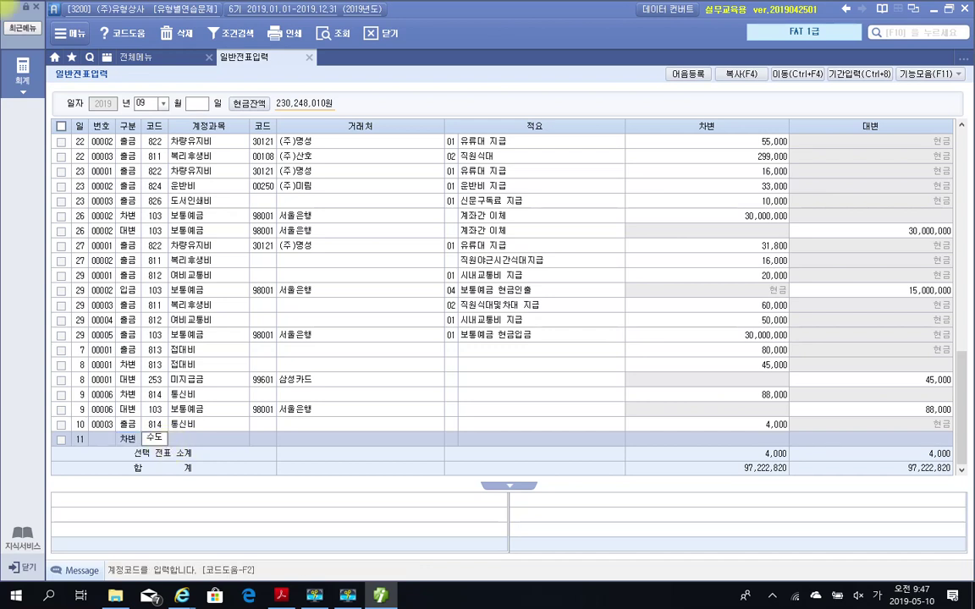
pyautogui.press('Return')
pyautogui.press('Down')
pyautogui.press('Down')
pyautogui.press('Down')
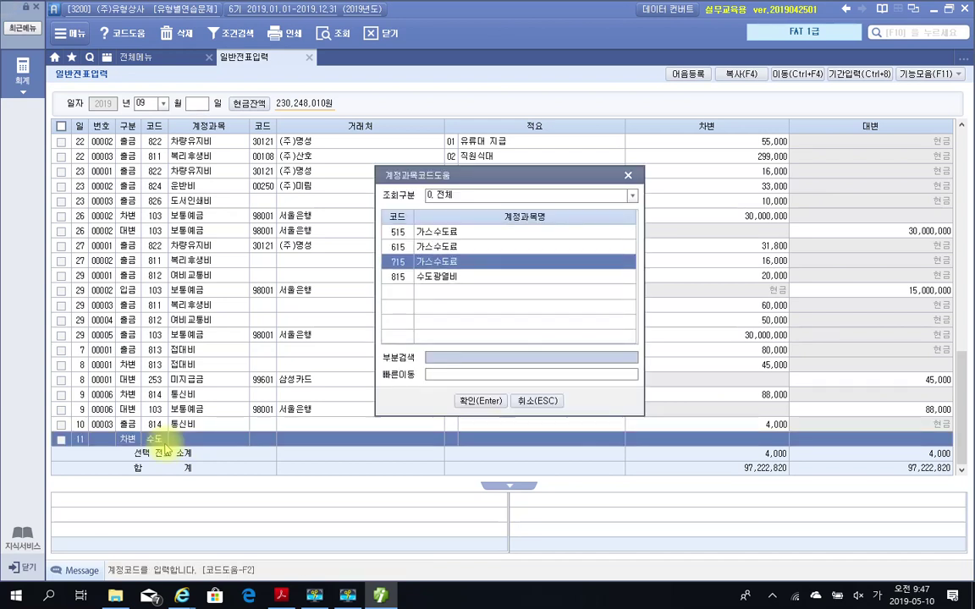
pyautogui.press('Return')
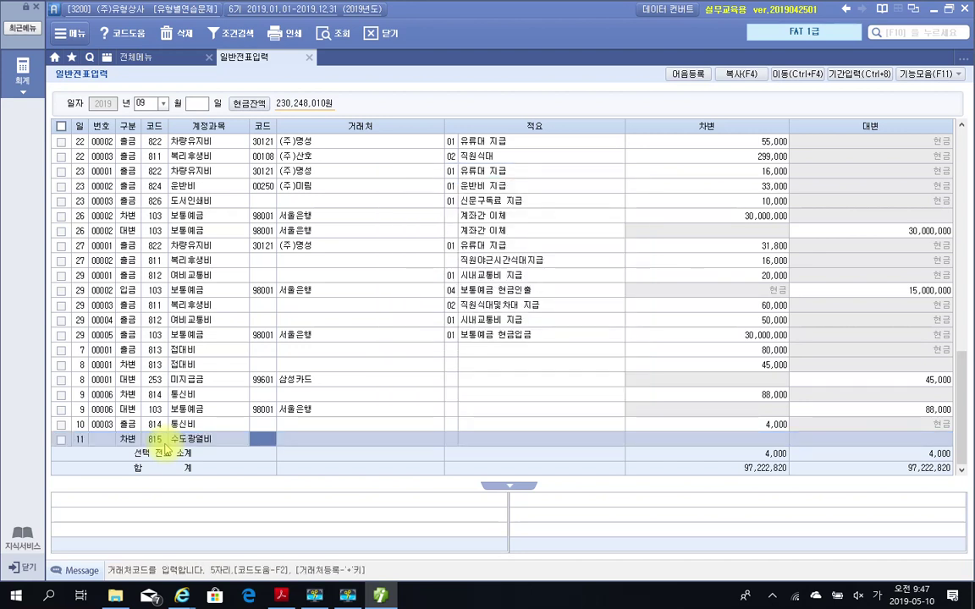
# - Leave the day 11 debit line's vendor and description blank and enter an amount of 30,000
pyautogui.press('Return')
pyautogui.press('Return')
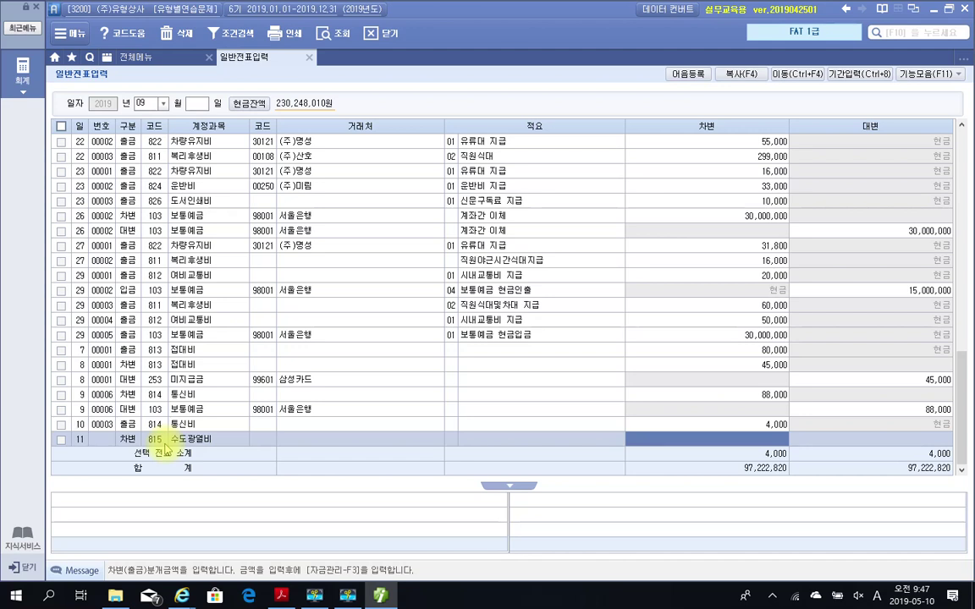
pyautogui.write('300000')
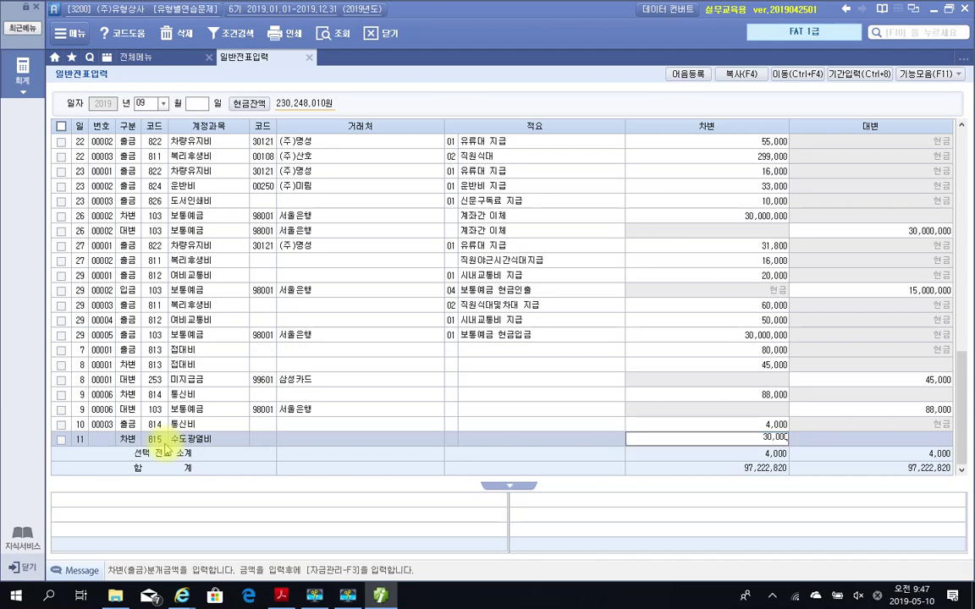
pyautogui.press('Return')
# - Add the day 11 대변 (credit) line with account 103 보통예금, vendor 98001 서울은행, no description and amount 30,000
pyautogui.write('4')
pyautogui.press('Return')
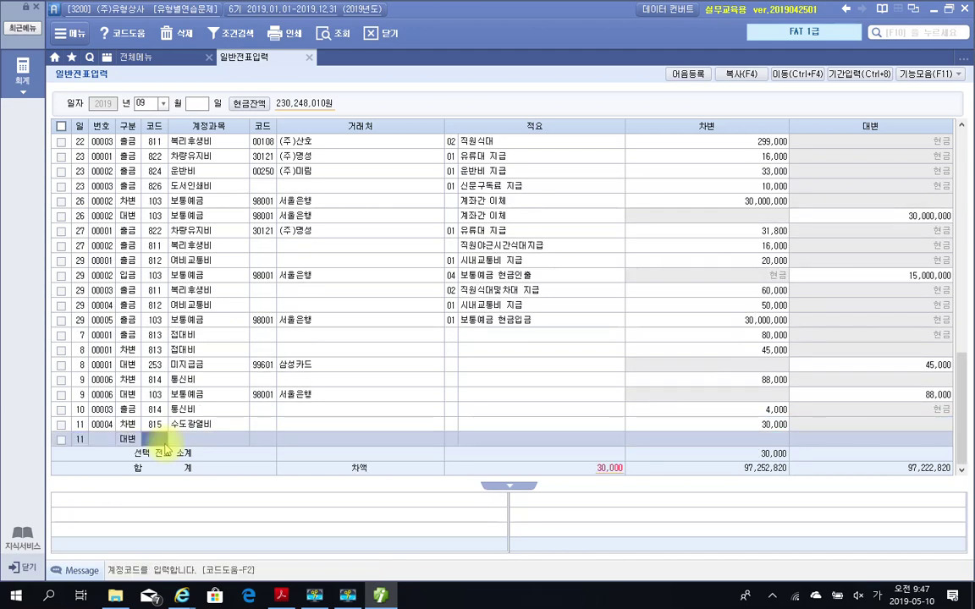
pyautogui.write('103')
pyautogui.press('Return')
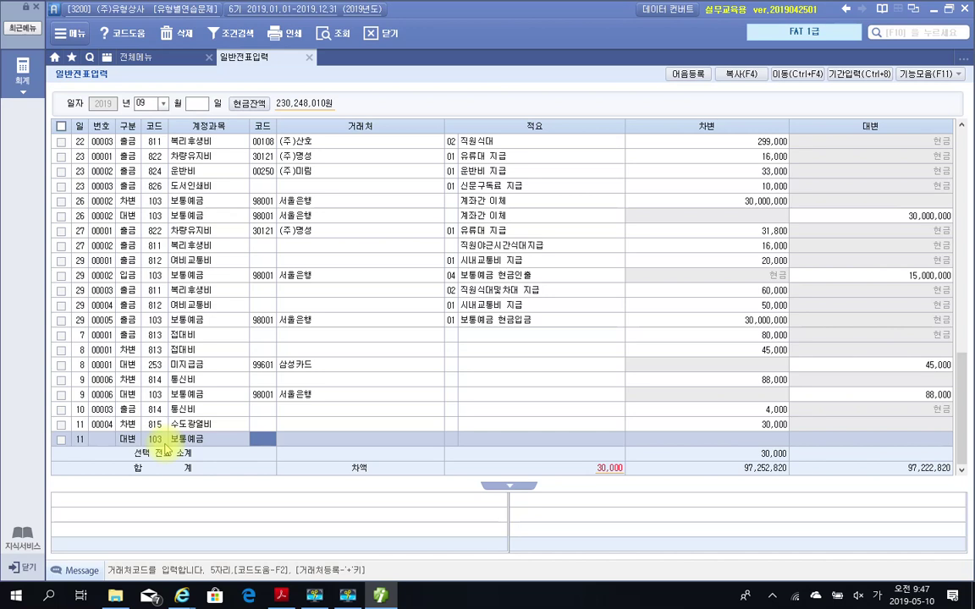
pyautogui.write('98001')
pyautogui.press('Return')
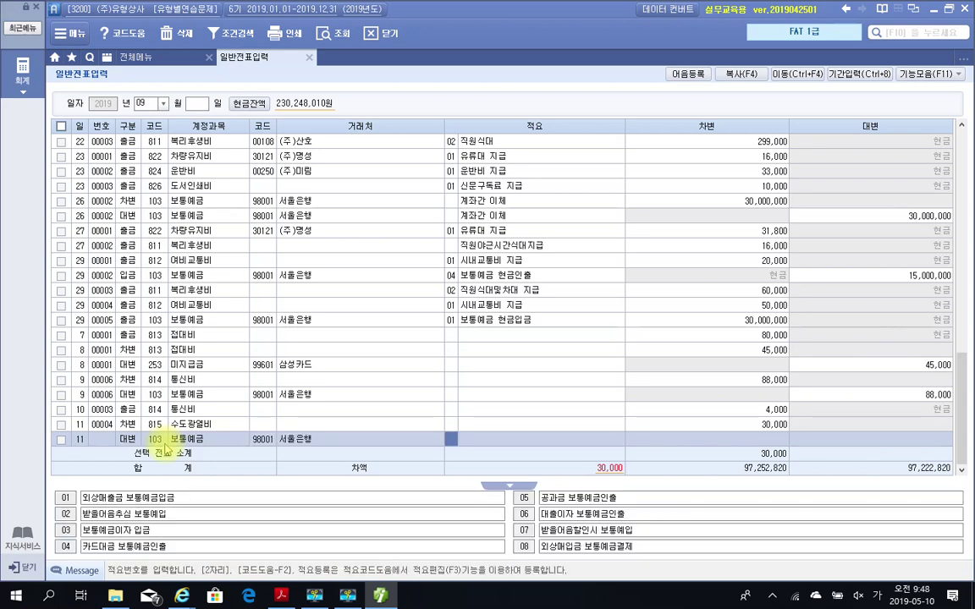
pyautogui.press('Return')
pyautogui.write('30,000')
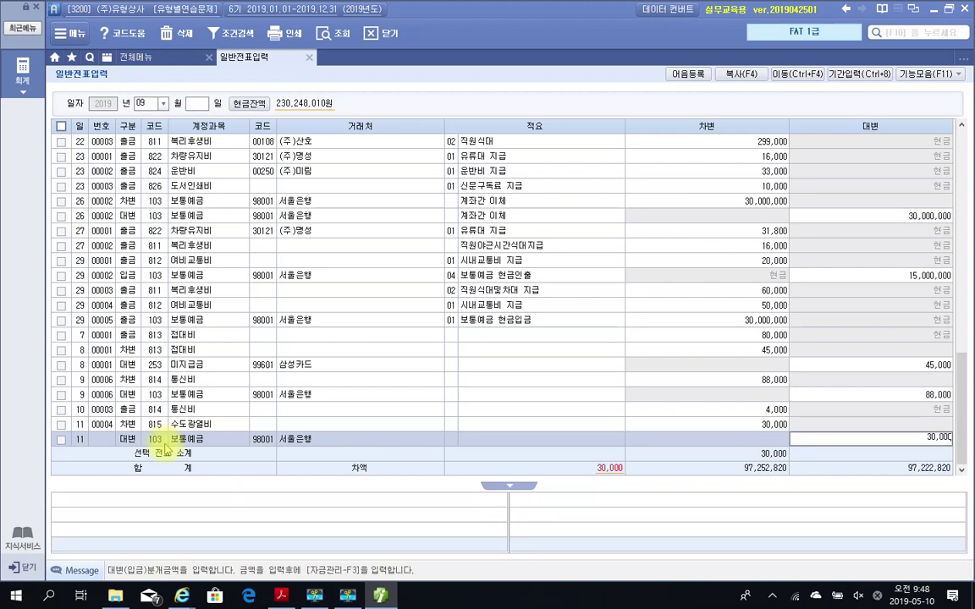
pyautogui.press('Return')
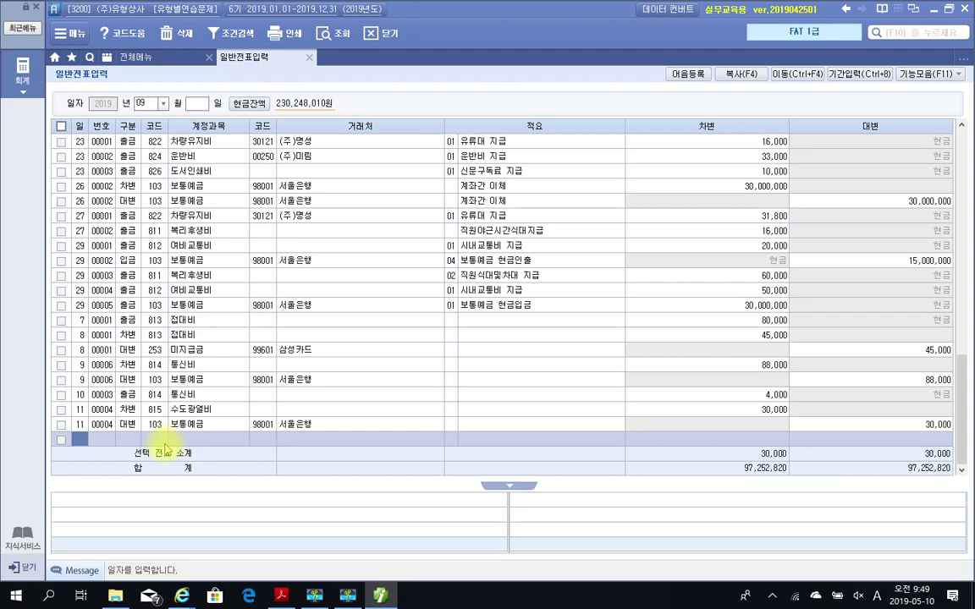
# - Enter a 출금 (cash payment) voucher dated day 12 with account 815 수도광열비, no vendor or description, and a debit amount of 200,000
pyautogui.write('12')
pyautogui.press('Return')
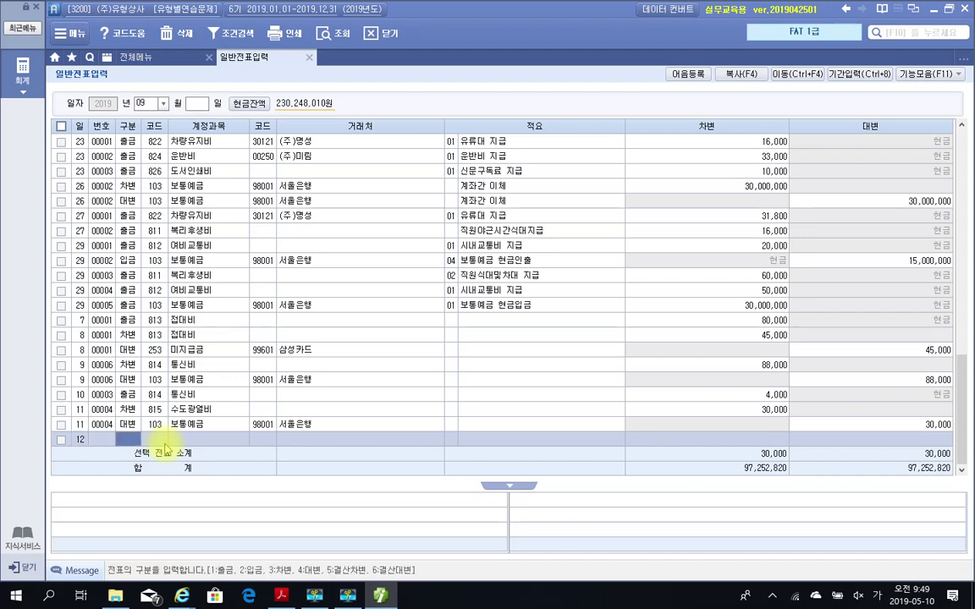
pyautogui.write('1')
pyautogui.press('Return')
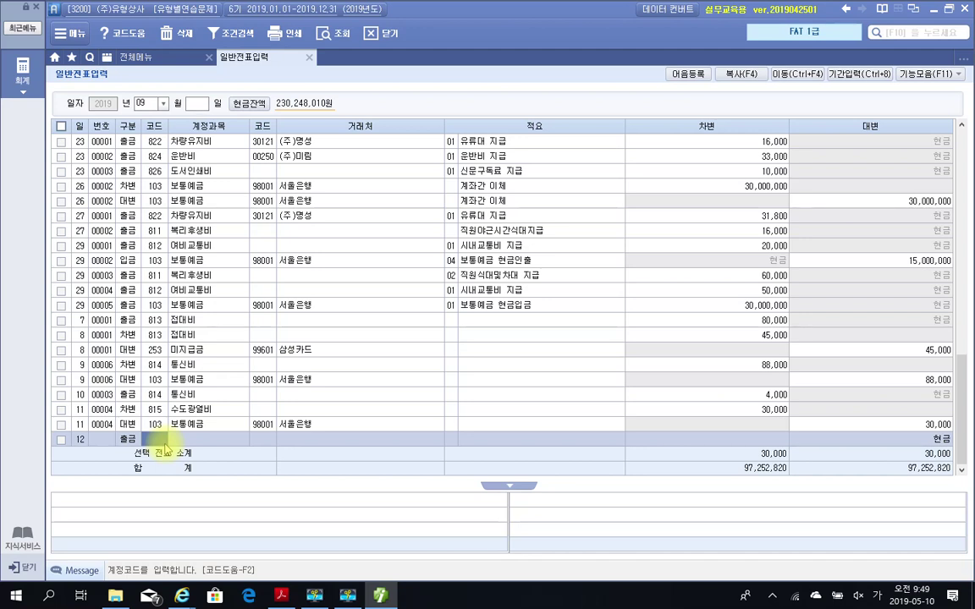
pyautogui.write('815')
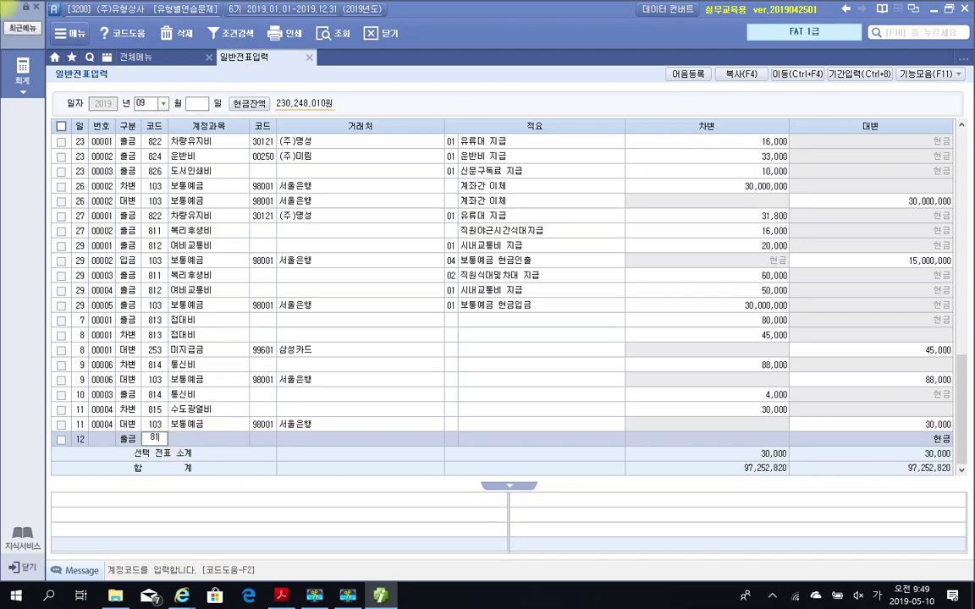
pyautogui.press('Return')
pyautogui.press('Return')
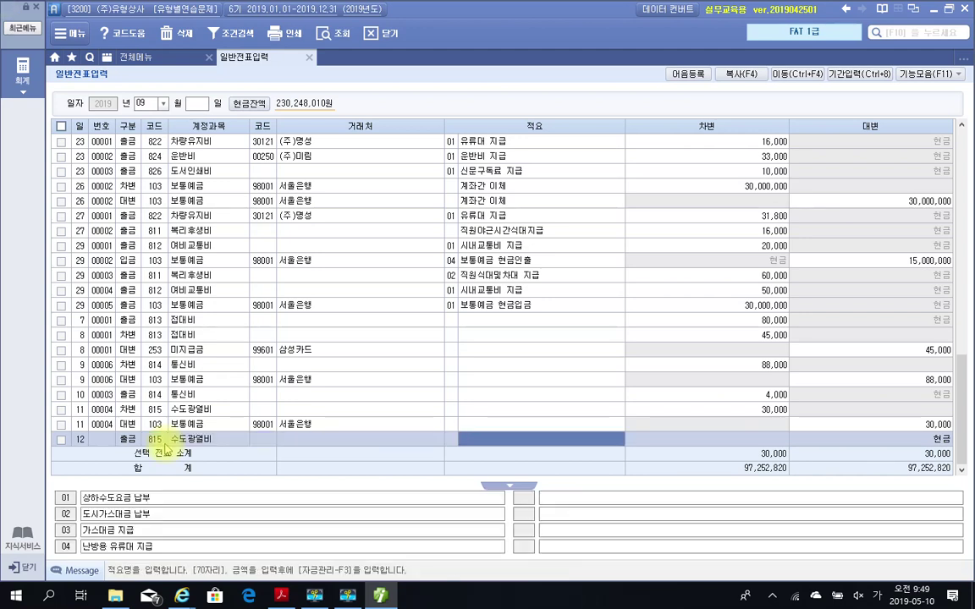
pyautogui.press('Return')
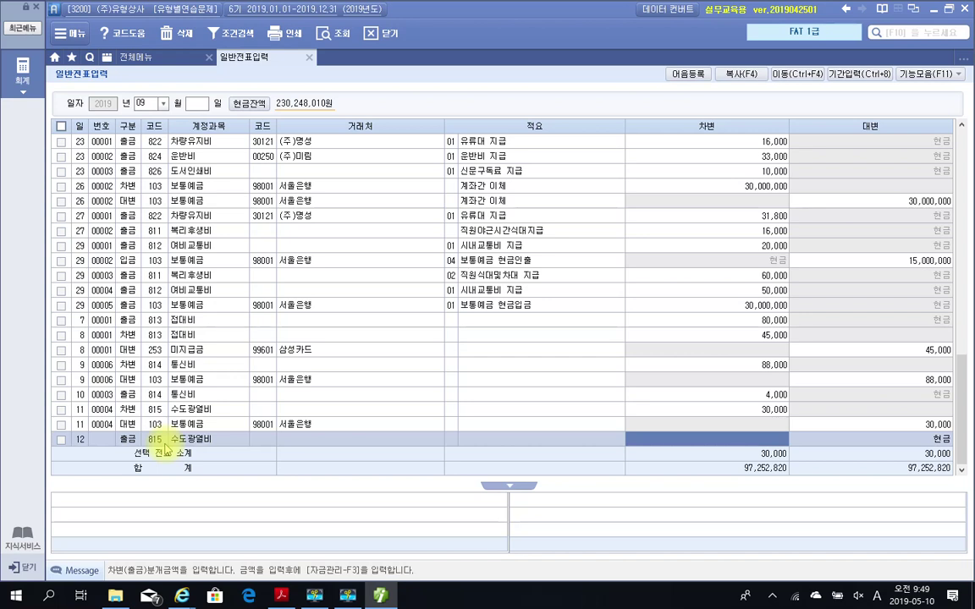
pyautogui.write('2000000')
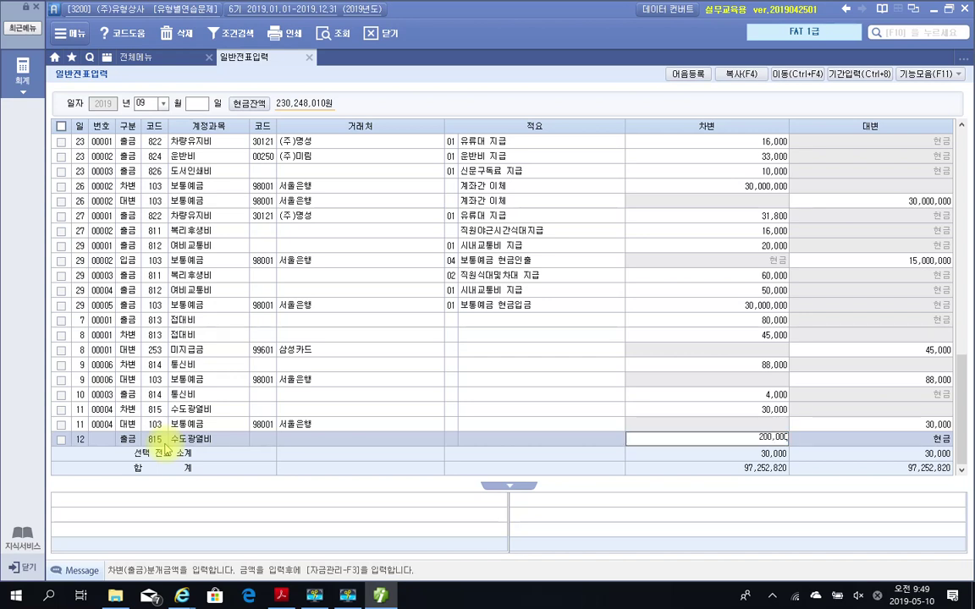
pyautogui.press('Return')
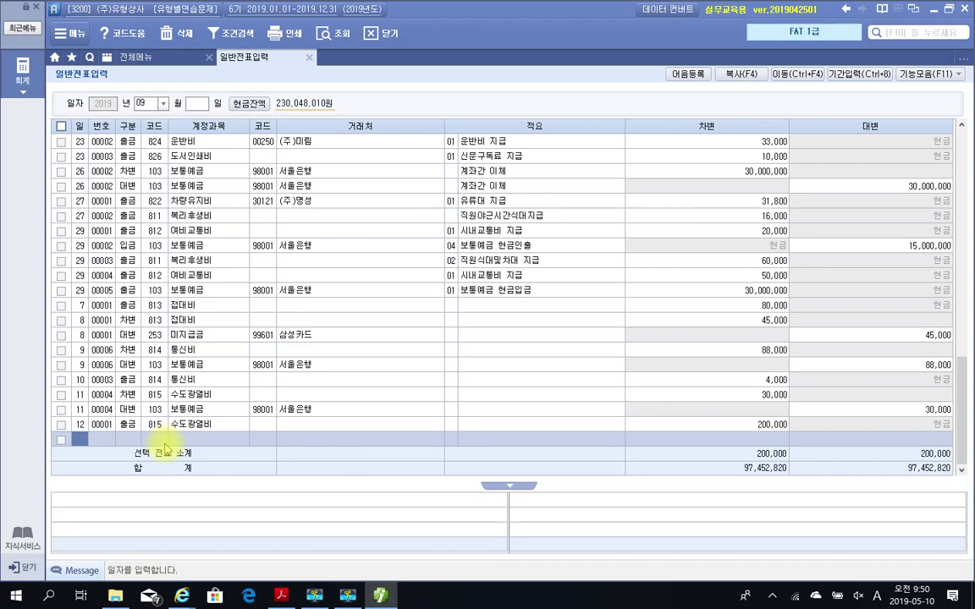
# - Start a 차변 (debit) line dated day 13 with account 816 전력비, found by searching for 전력
pyautogui.write('13')
pyautogui.press('Return')
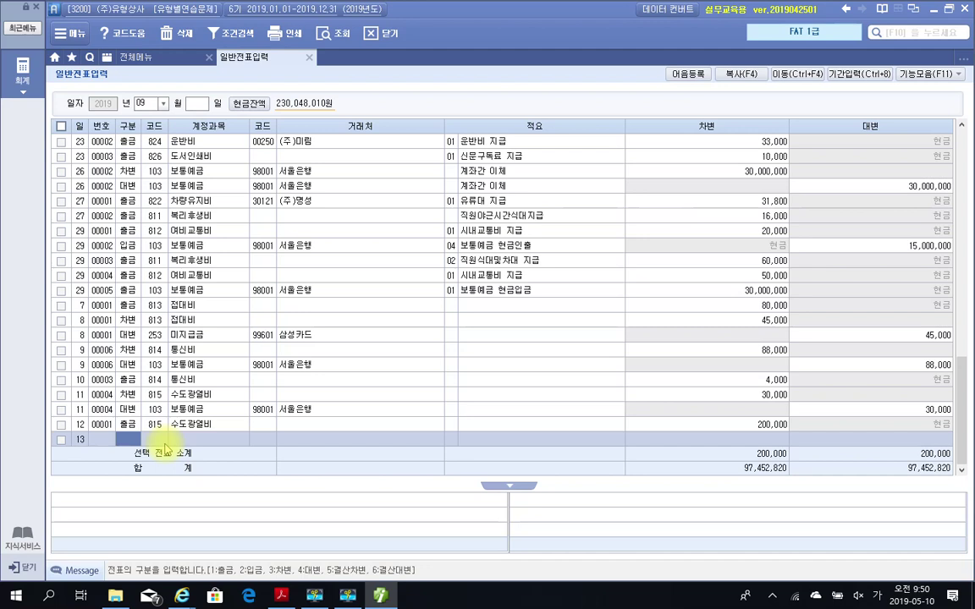
pyautogui.write('3')
pyautogui.press('Return')
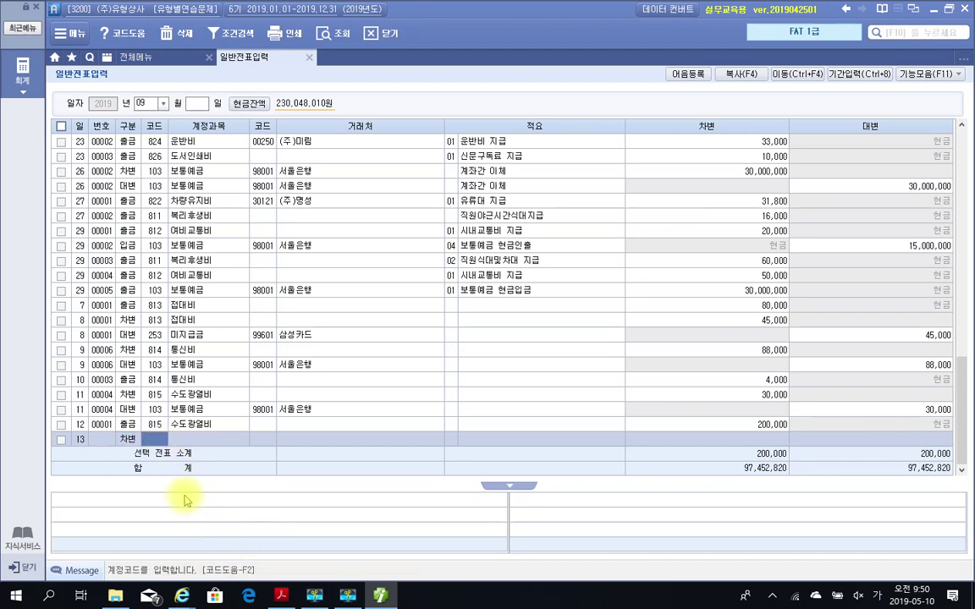
pyautogui.write('전력')
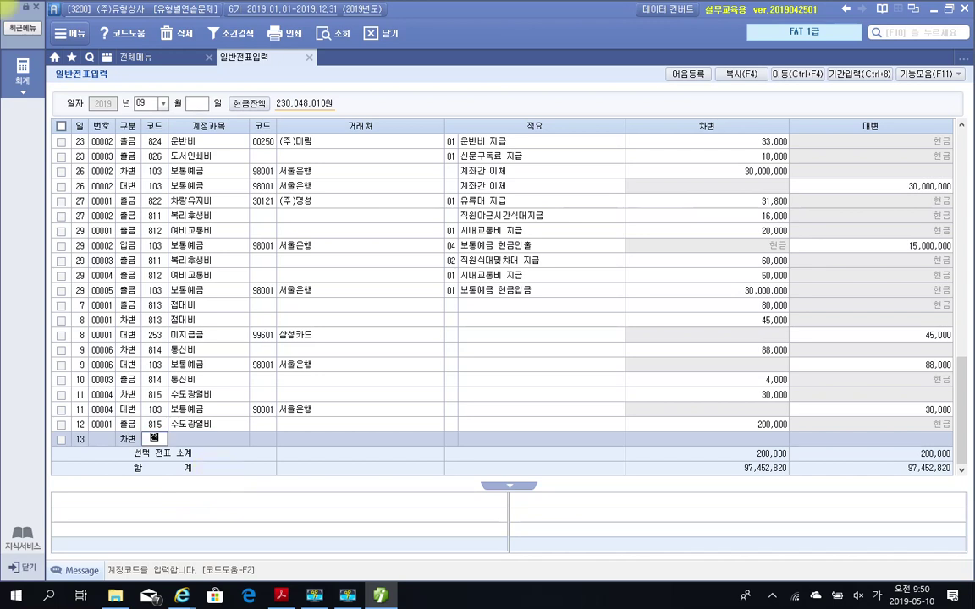
pyautogui.press('Return')
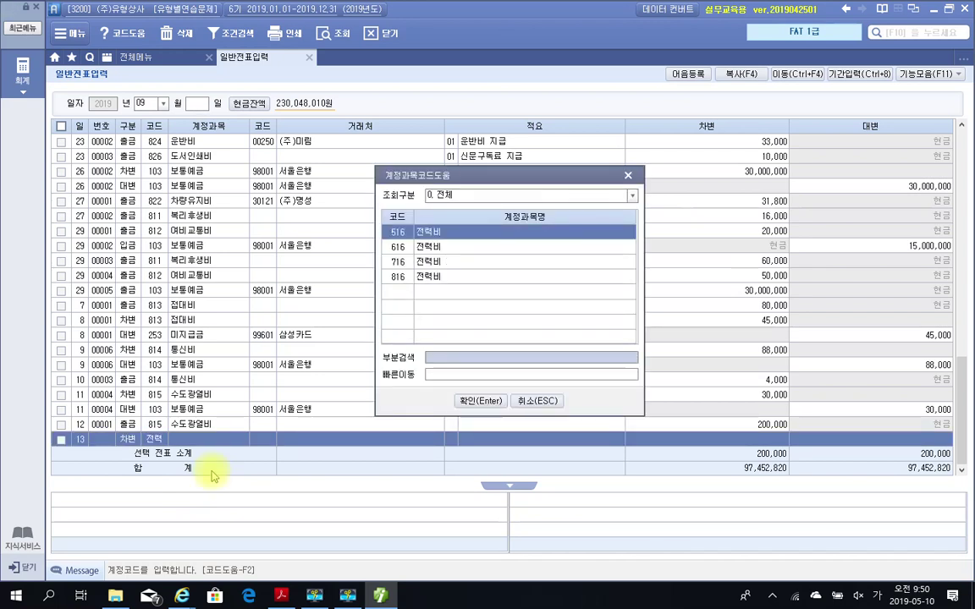
pyautogui.press('Down')
pyautogui.press('Down')
pyautogui.press('Down')
pyautogui.press('Return')
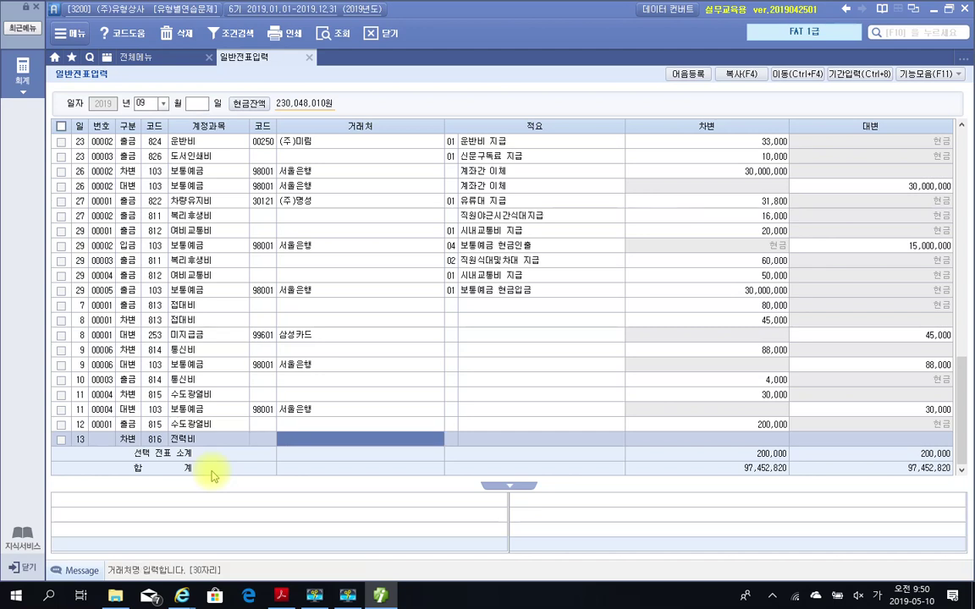
# - Leave the day 13 debit line's vendor and description blank and enter an amount of 230,000
pyautogui.press('Return')
pyautogui.press('Return')
pyautogui.press('Return')
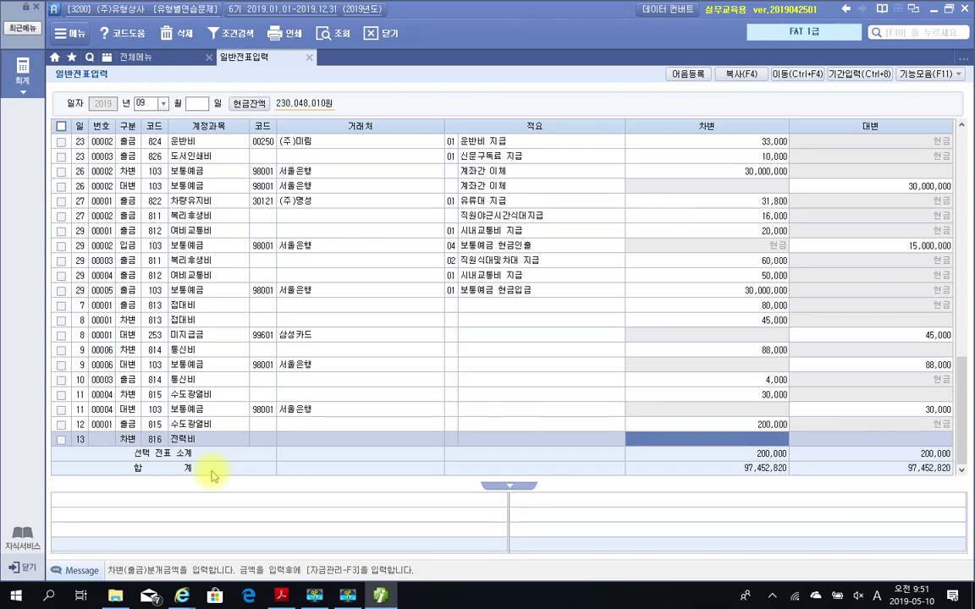
pyautogui.write('2300000')
pyautogui.press('Return')
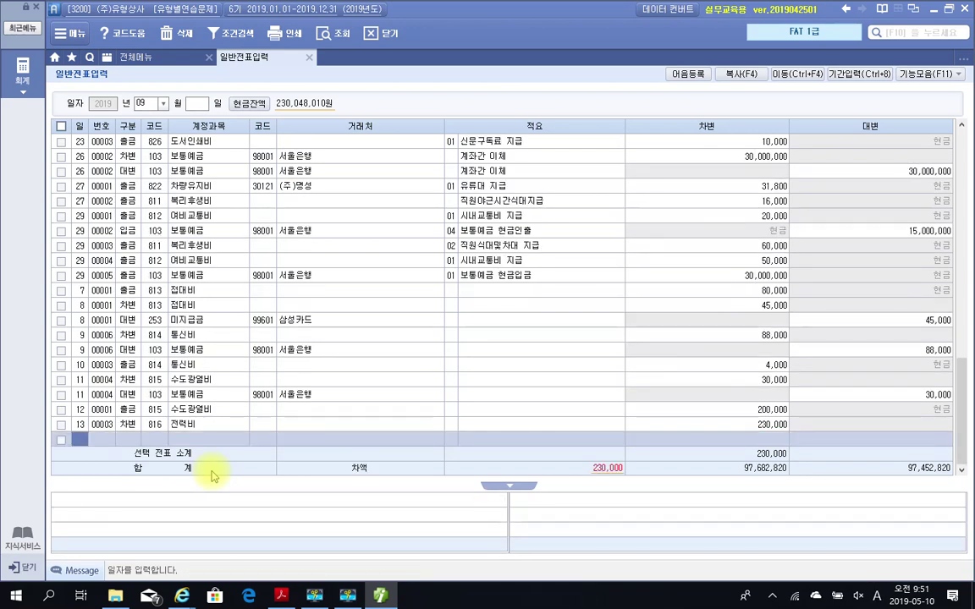
# - Add the day 13 대변 (credit) line with account 103 보통예금, vendor 98001 서울은행, no description and amount 230,000
pyautogui.write('4')
pyautogui.press('Return')
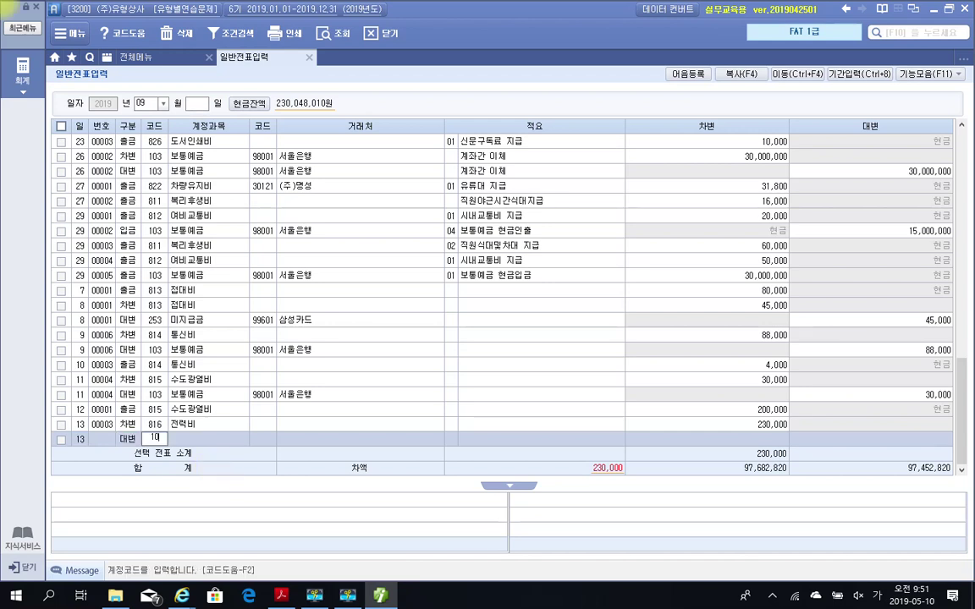
pyautogui.write('103')
pyautogui.press('Return')
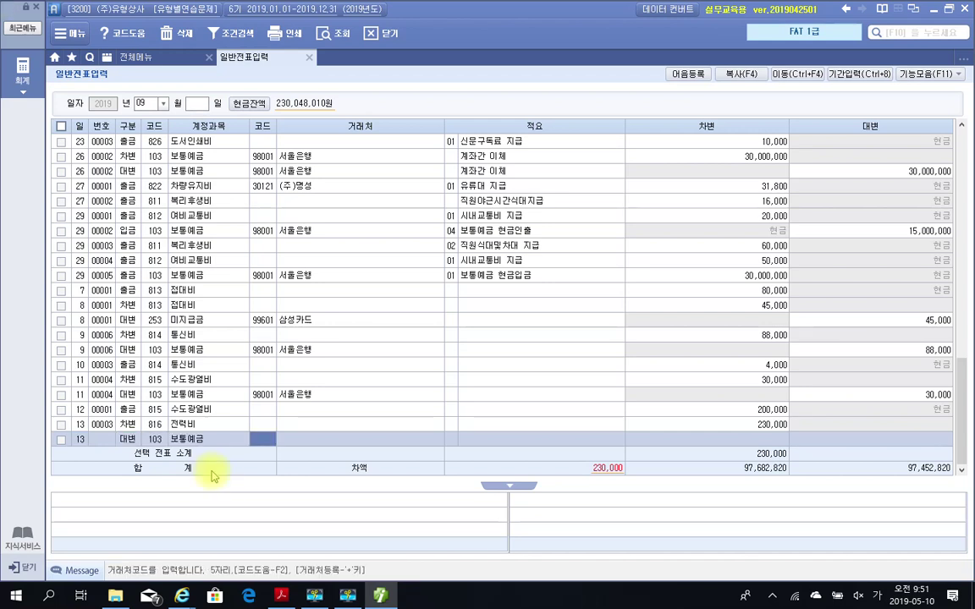
pyautogui.write('98001')
pyautogui.press('Return')
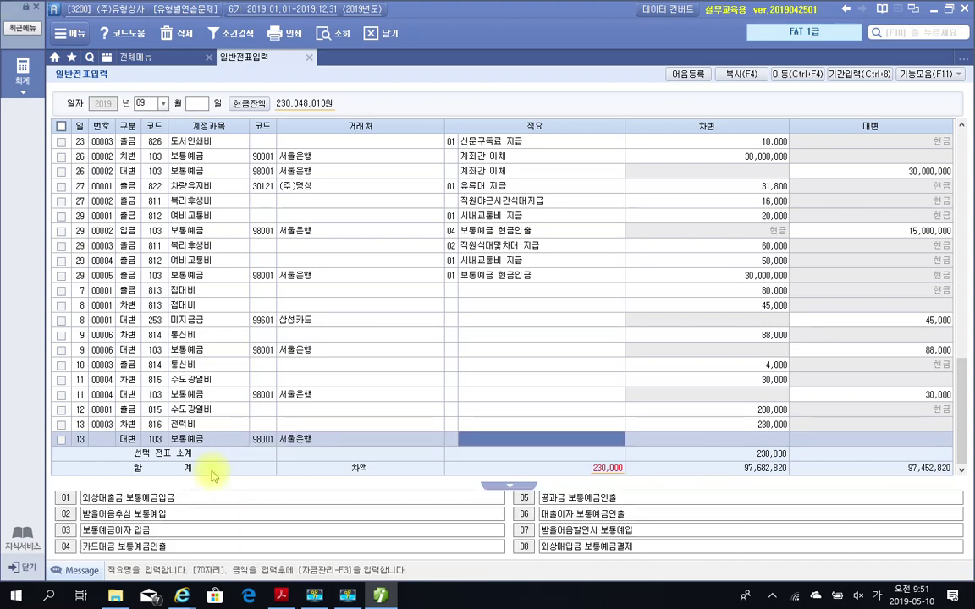
pyautogui.press('Return')
pyautogui.write('230,000')
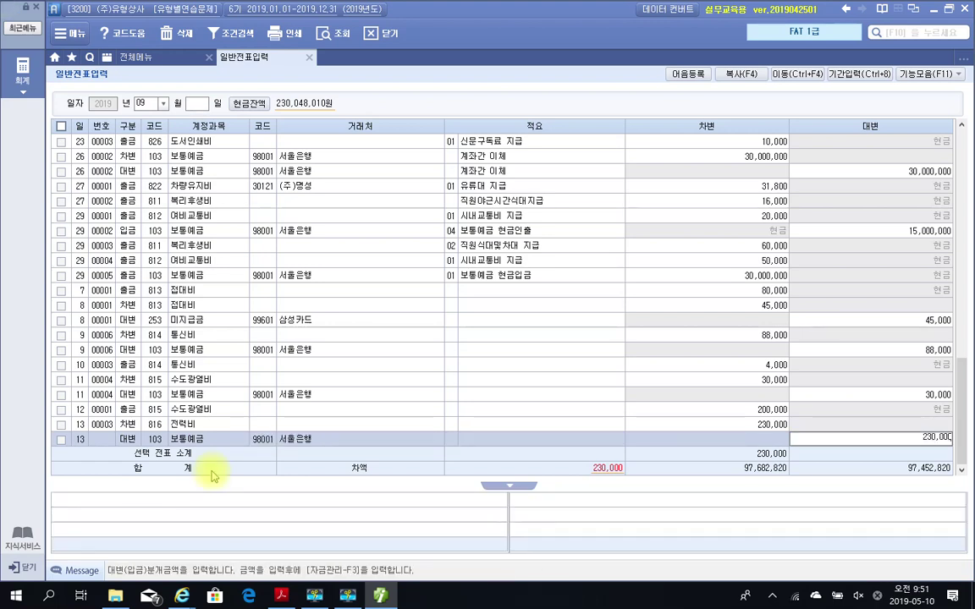
pyautogui.press('Return')
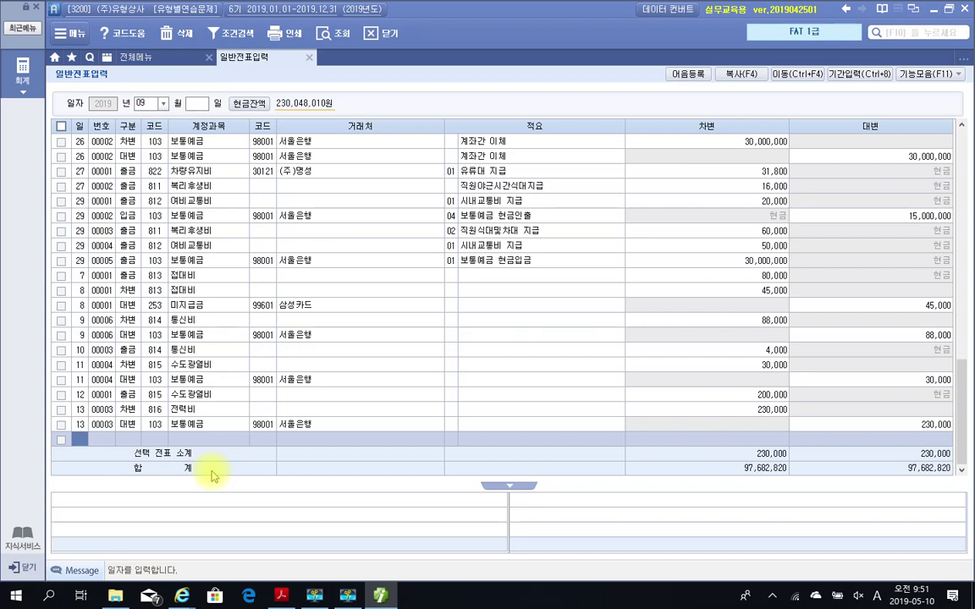
# - Start a 출금 (cash payment) voucher dated day 14 with account 817 세금과공과금, found by searching for 세금
pyautogui.write('14')
pyautogui.press('Return')
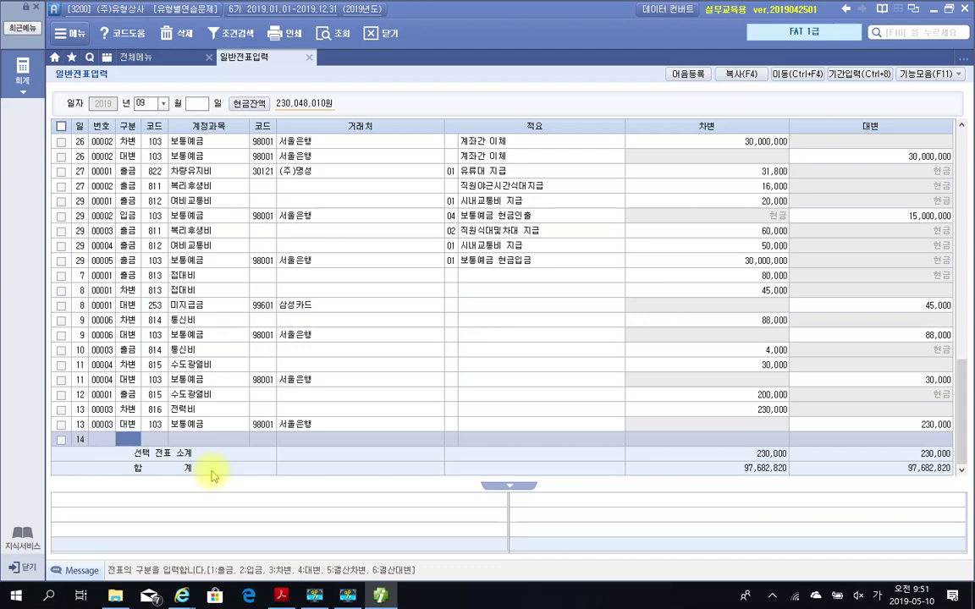
pyautogui.write('1제')
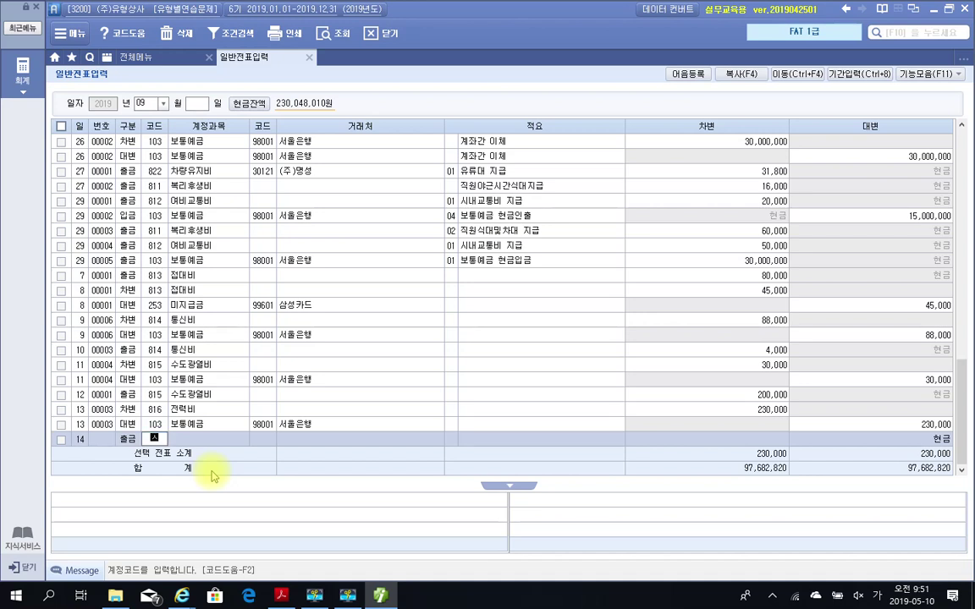
pyautogui.write('금')
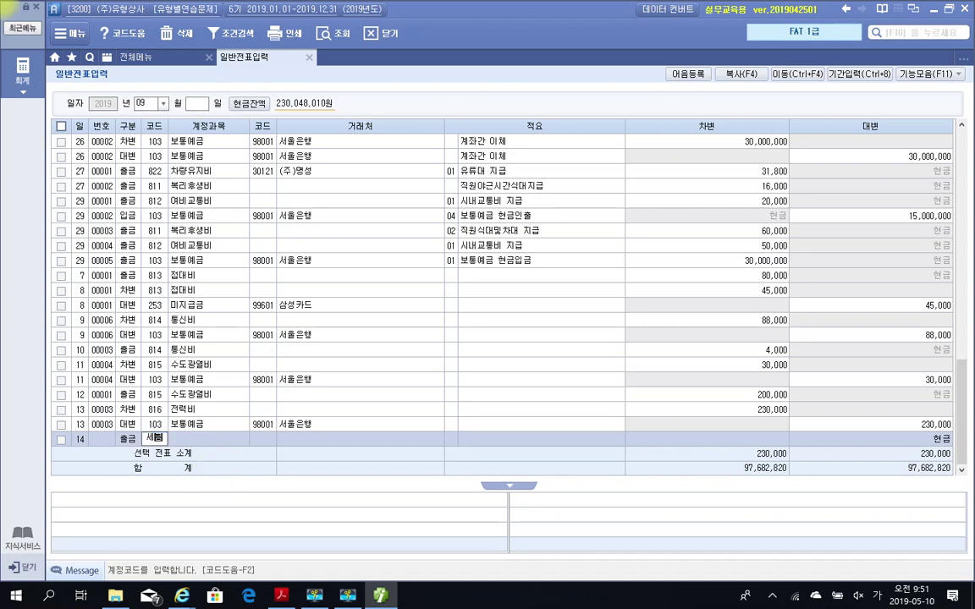
pyautogui.press('Return')
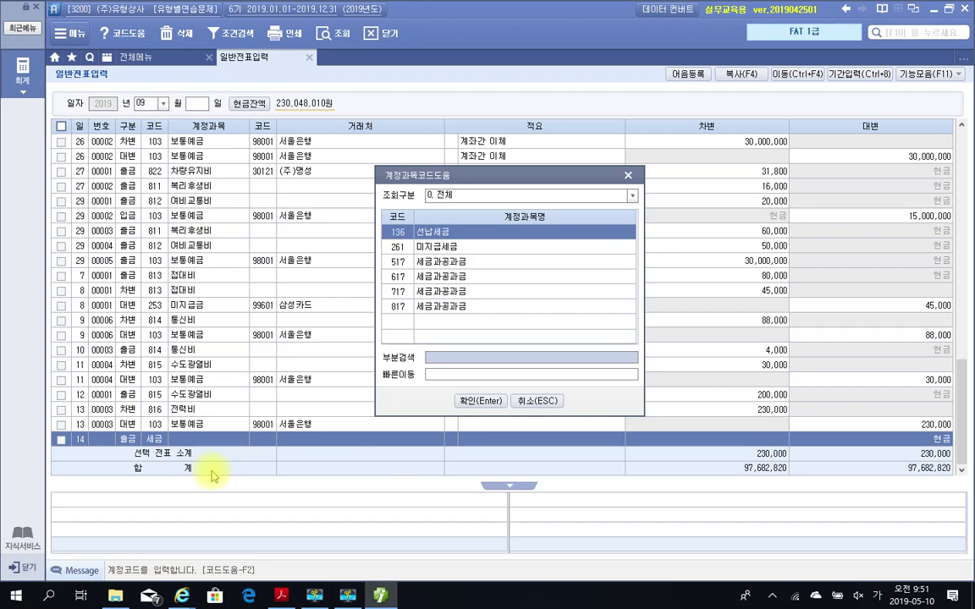
pyautogui.press('Down')
pyautogui.press('Down')
pyautogui.press('Down')
pyautogui.press('Down')
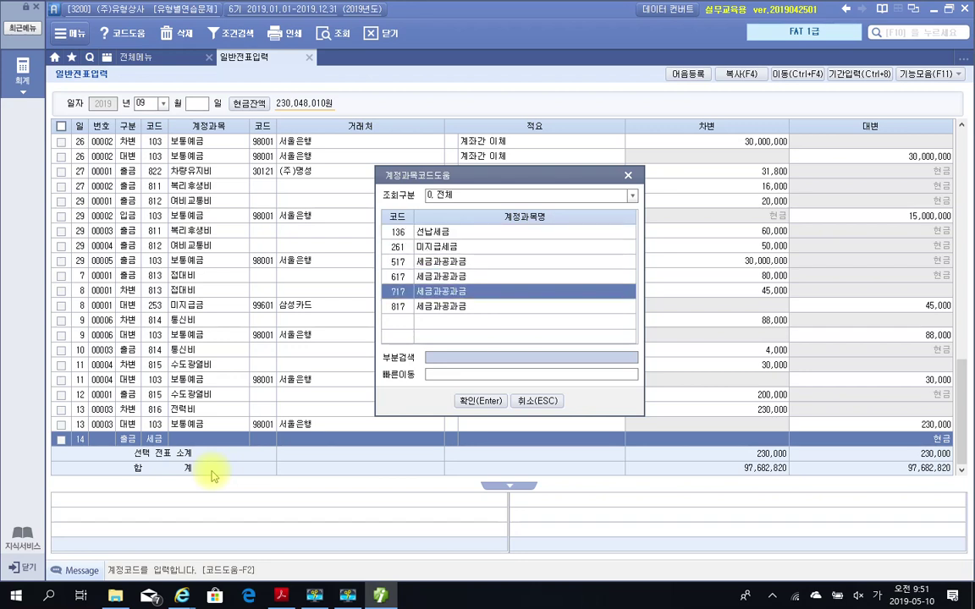
pyautogui.press('Down')
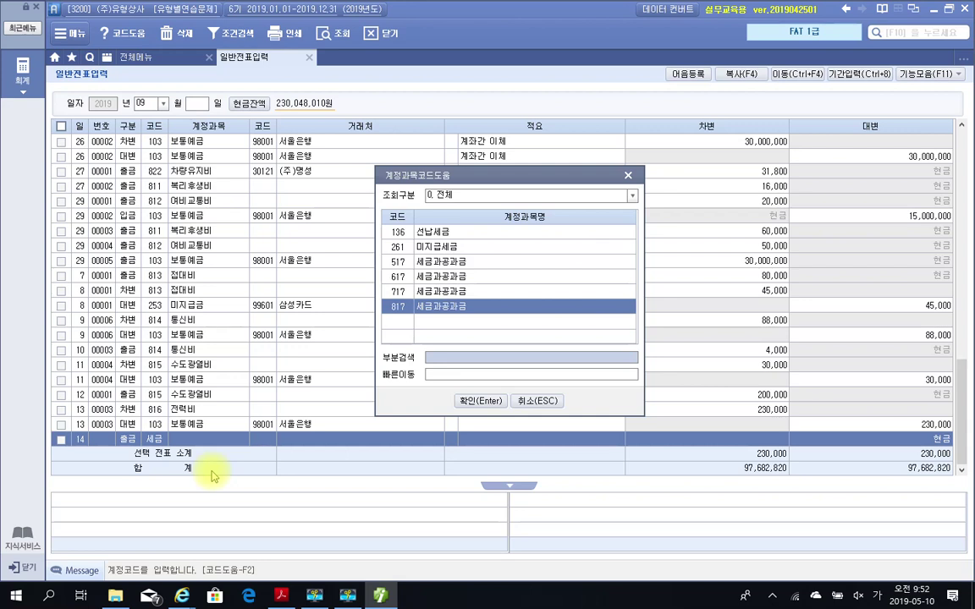
pyautogui.press('Return')
# - Leave the day 14 voucher's vendor and description blank and enter a debit amount of 80,000
pyautogui.press('Return')
pyautogui.press('Return')
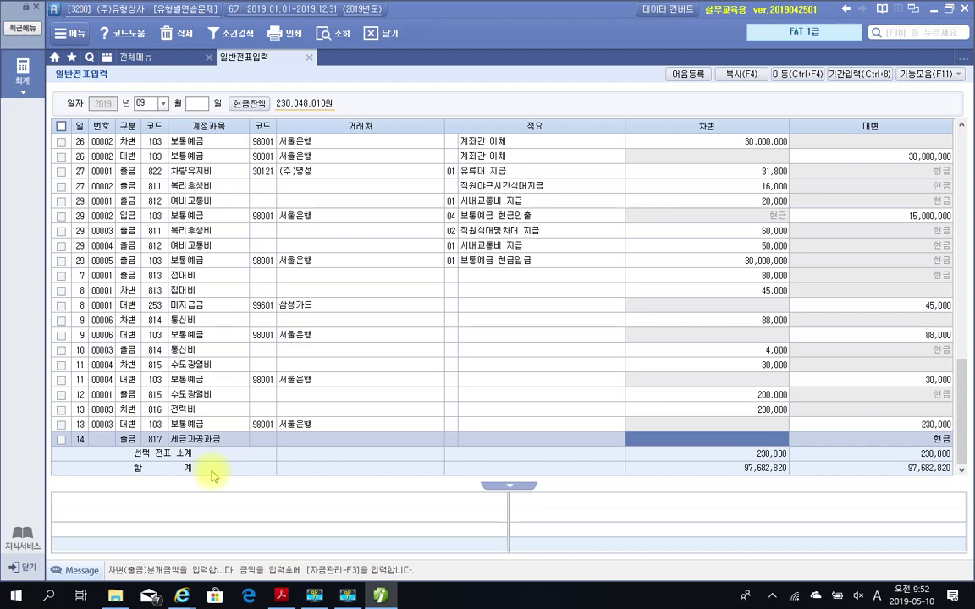
pyautogui.write('800000')
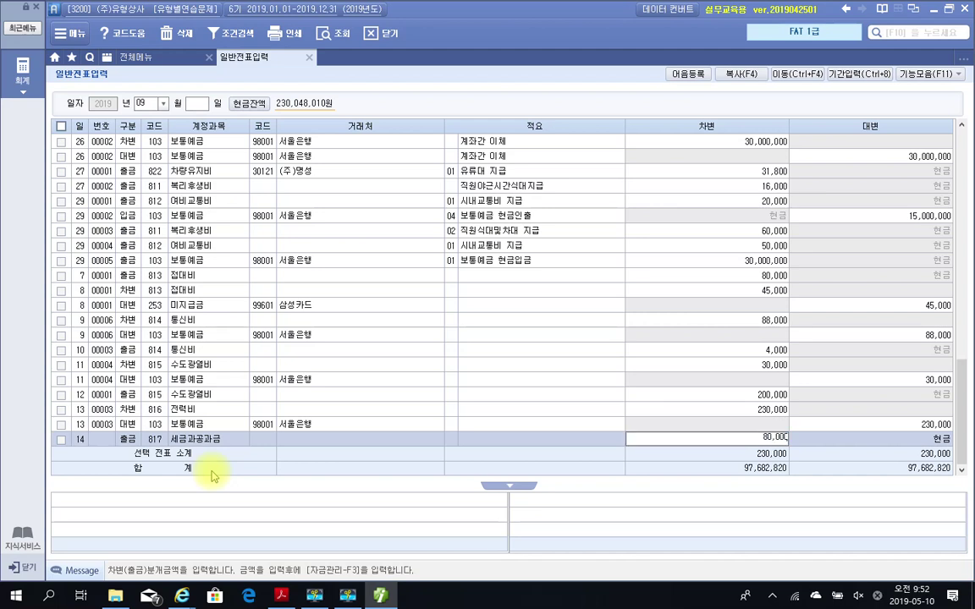
pyautogui.press('Return')
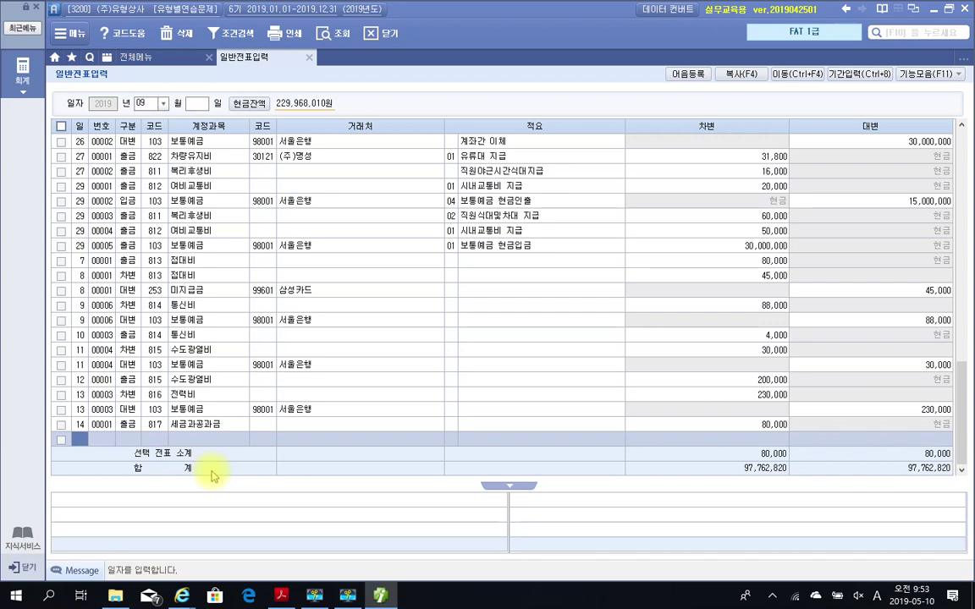
# - Enter a 출금 voucher dated day 15 with account 817 세금과공과금, no vendor or description, and a debit amount of 100,000
pyautogui.write('15')
pyautogui.press('Return')
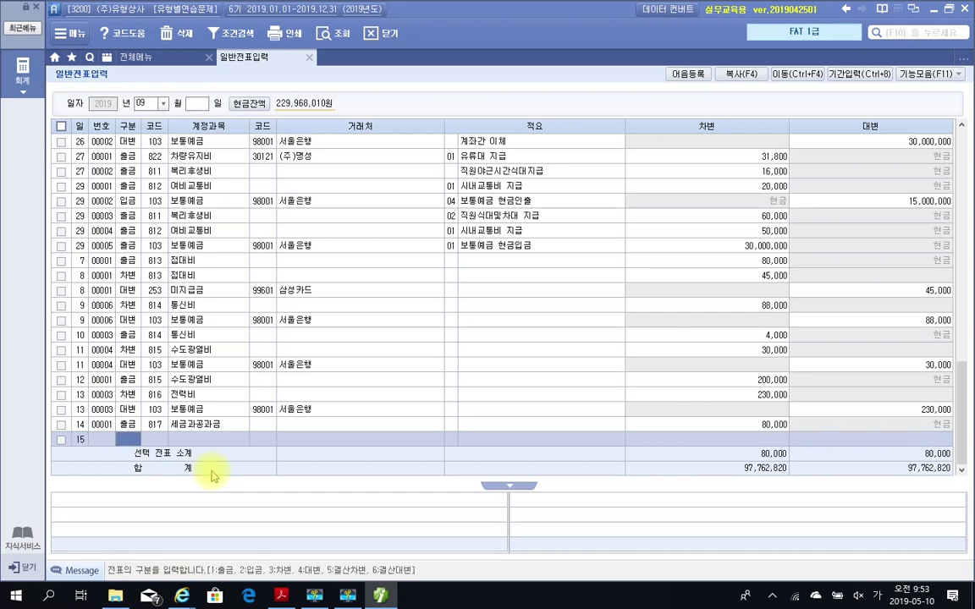
pyautogui.write('1')
pyautogui.press('Return')
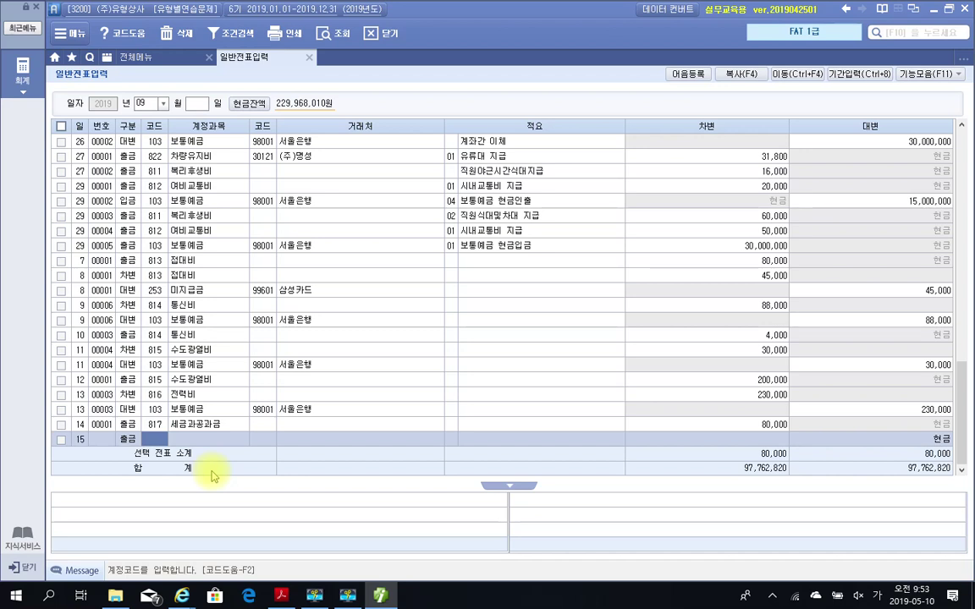
pyautogui.write('817')
pyautogui.press('Return')
pyautogui.press('Return')
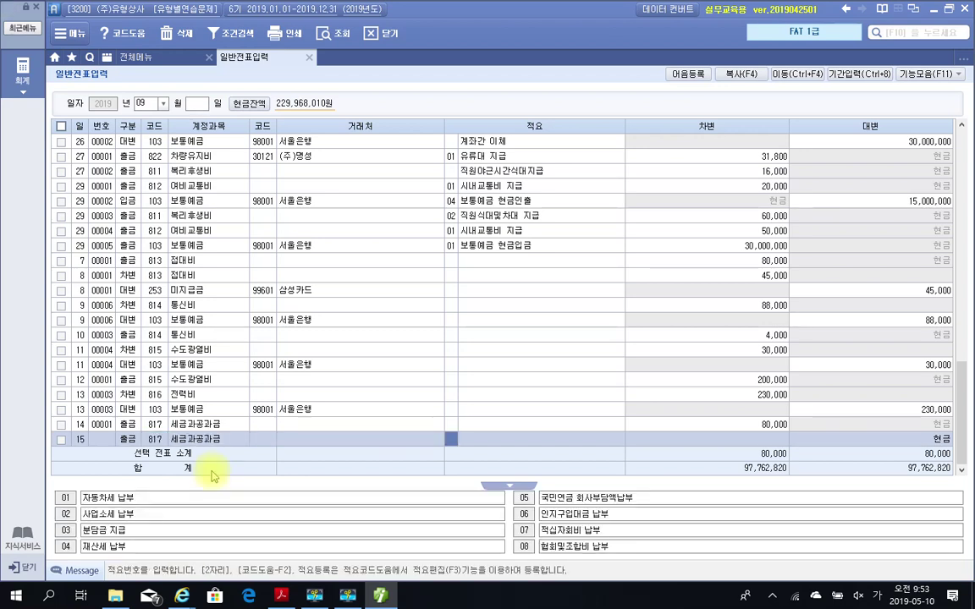
pyautogui.press('Return')
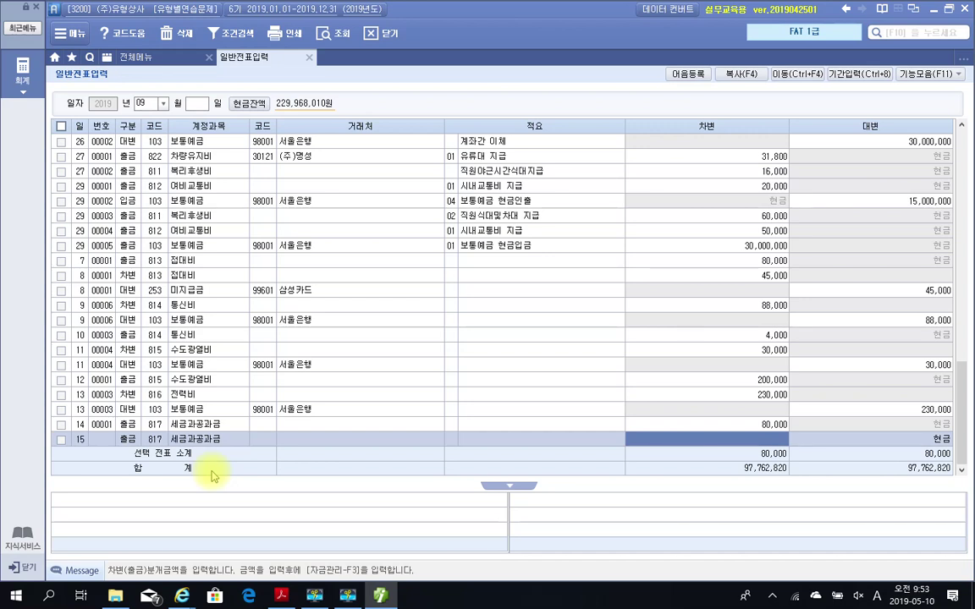
pyautogui.write('1000000')
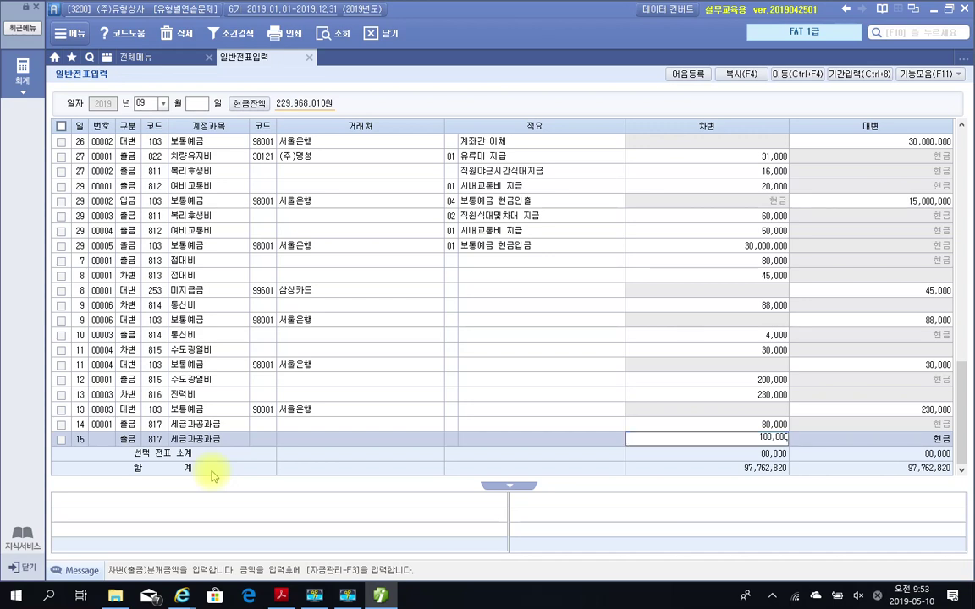
pyautogui.press('Return')
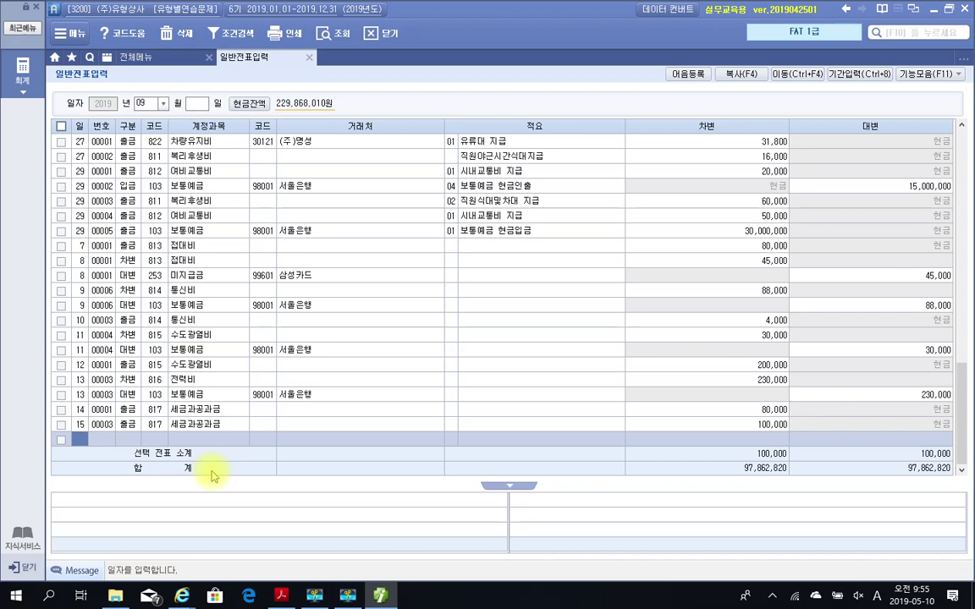
# - Enter a 출금 voucher dated day 16 with account 817 세금과공과금, no vendor or description, and a debit amount of 18,000
pyautogui.write('16')
pyautogui.press('Return')
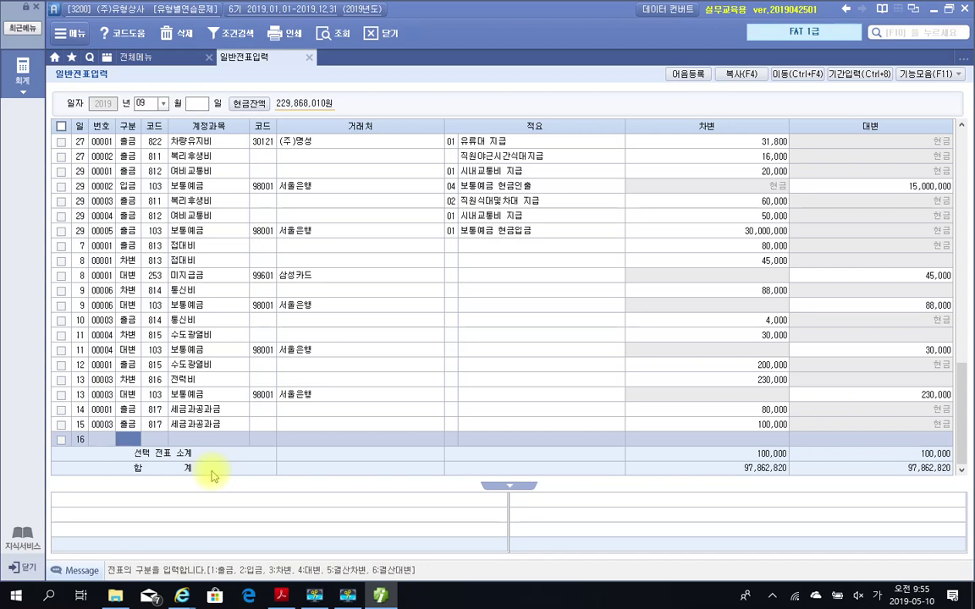
pyautogui.write('1')
pyautogui.press('Return')
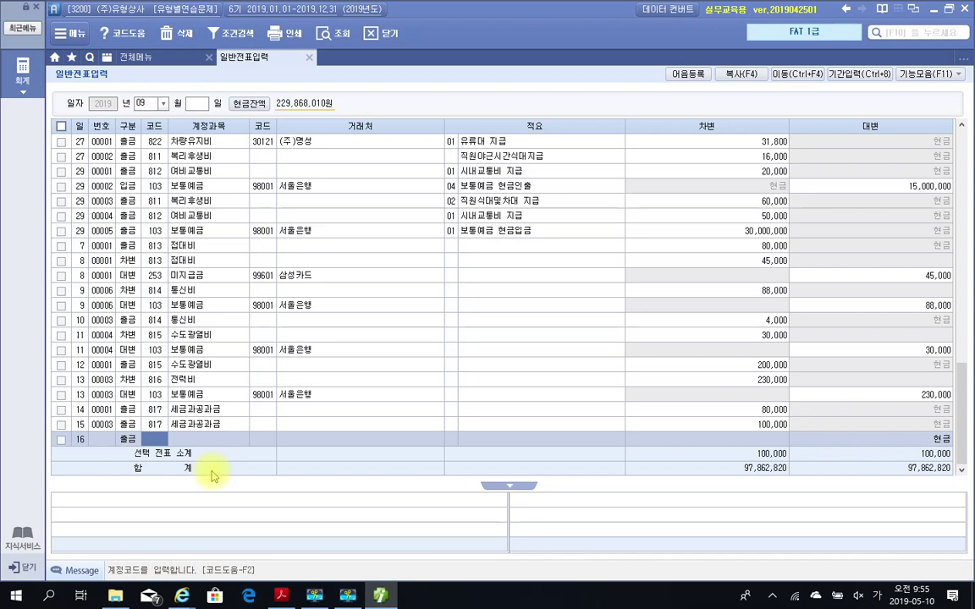
pyautogui.write('817')
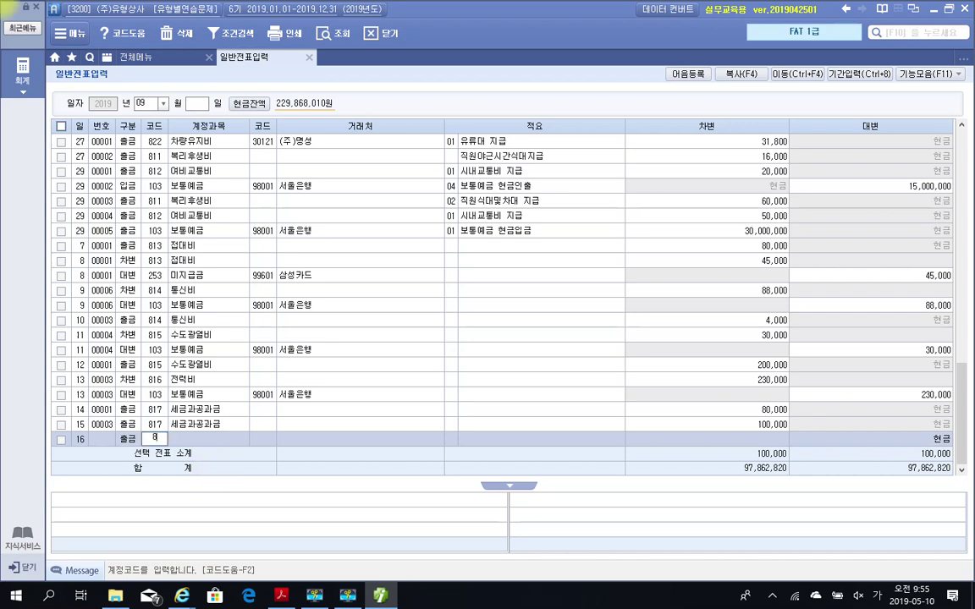
pyautogui.press('Return')
pyautogui.press('Return')
pyautogui.press('Return')
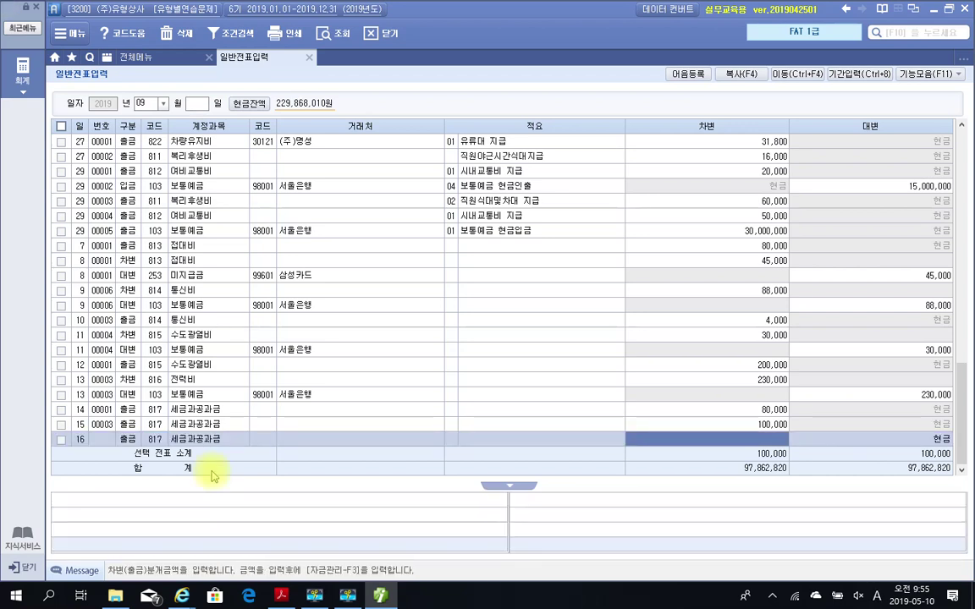
pyautogui.write('180000')
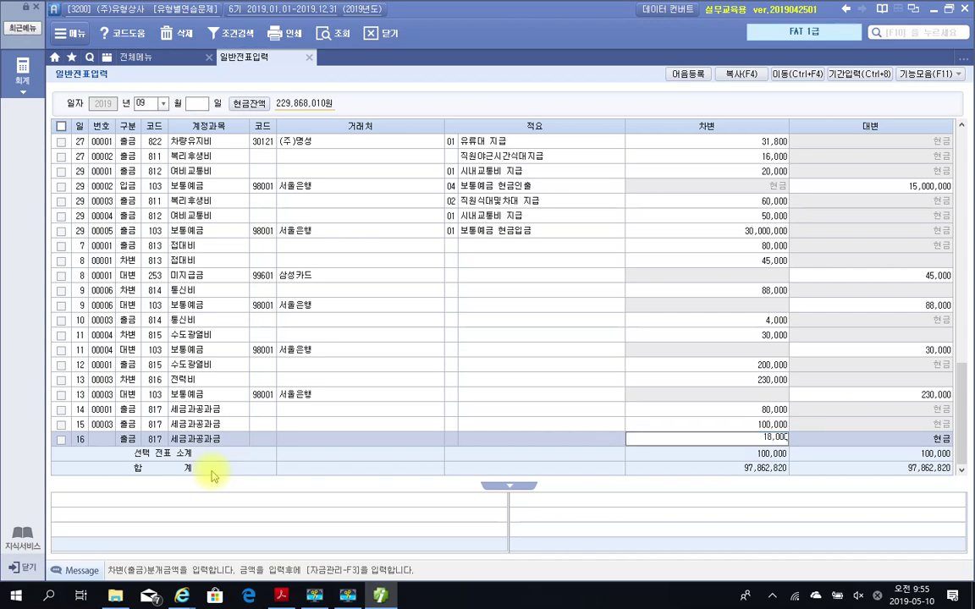
pyautogui.press('Return')
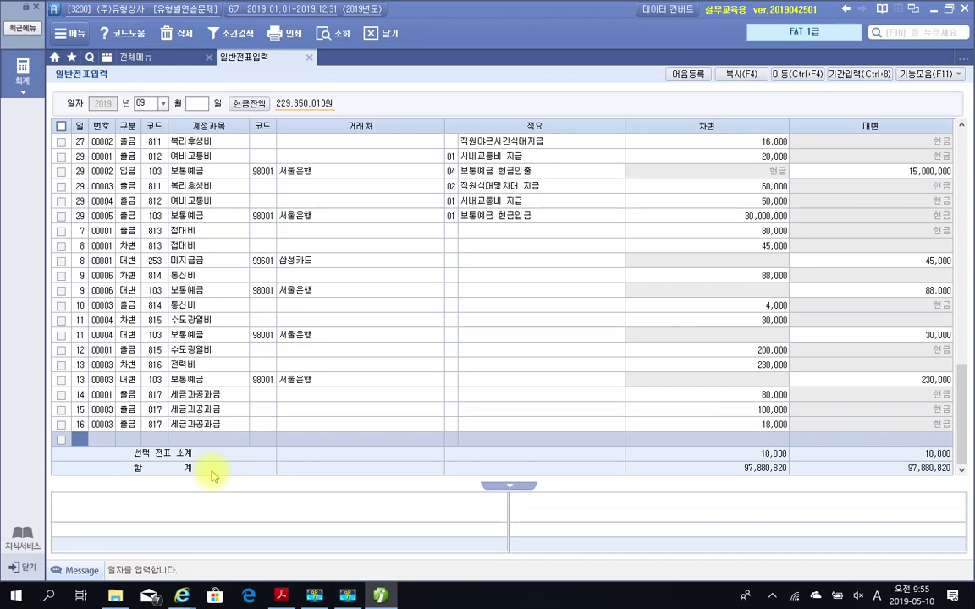
# - Enter a 출금 voucher dated day 17 with account 817 세금과공과금, no vendor or description, and a debit amount of 800,000
pyautogui.write('17')
pyautogui.press('Return')
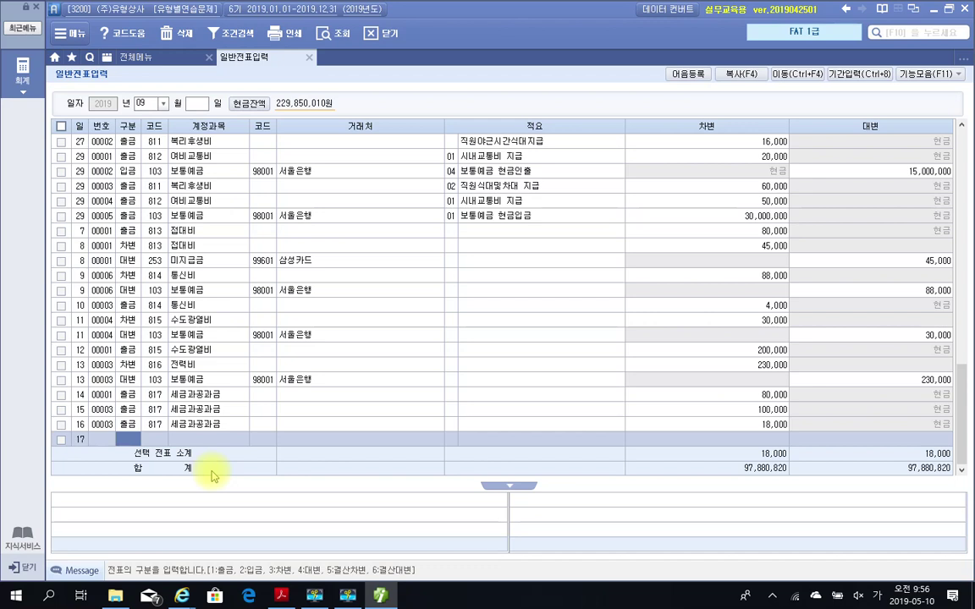
pyautogui.write('1')
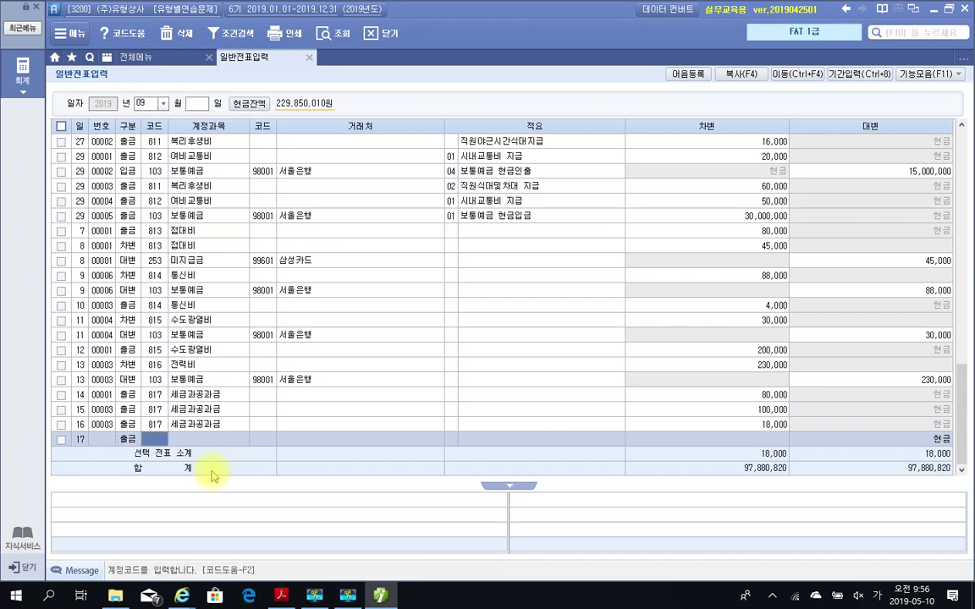
pyautogui.write('817')
pyautogui.press('Return')
pyautogui.press('Return')
pyautogui.press('Return')
pyautogui.press('Return')
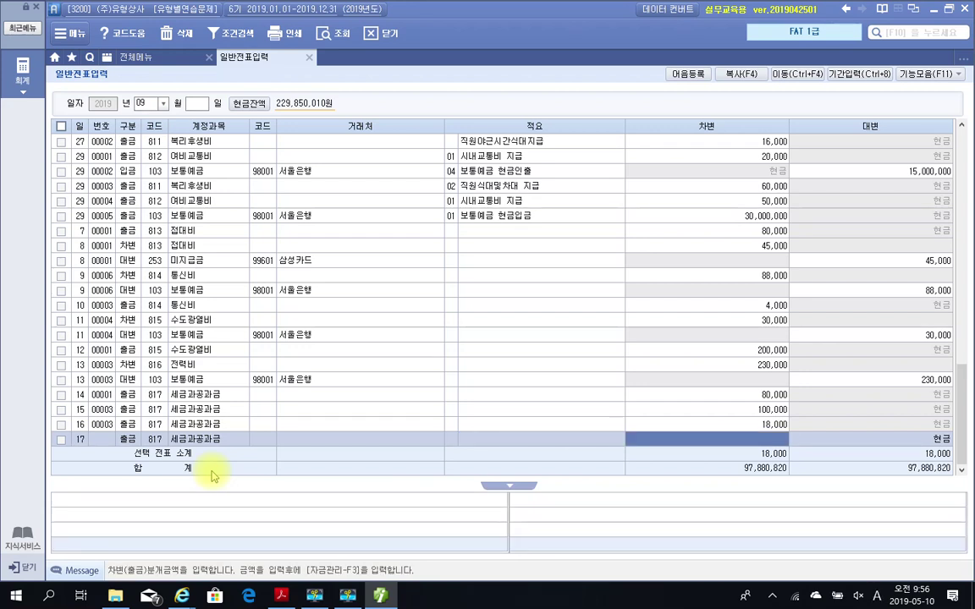
pyautogui.write('8000000')
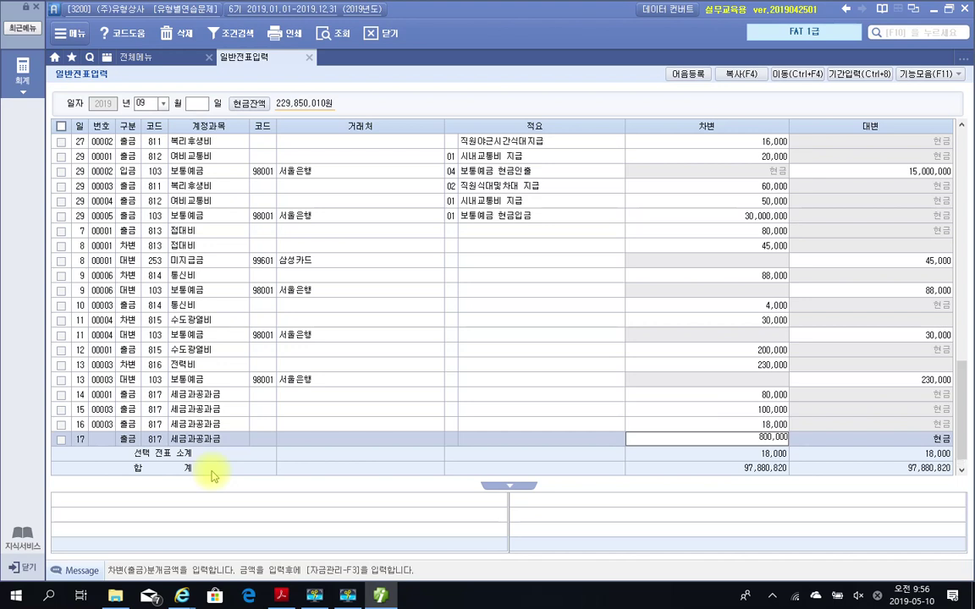
pyautogui.press('Return')
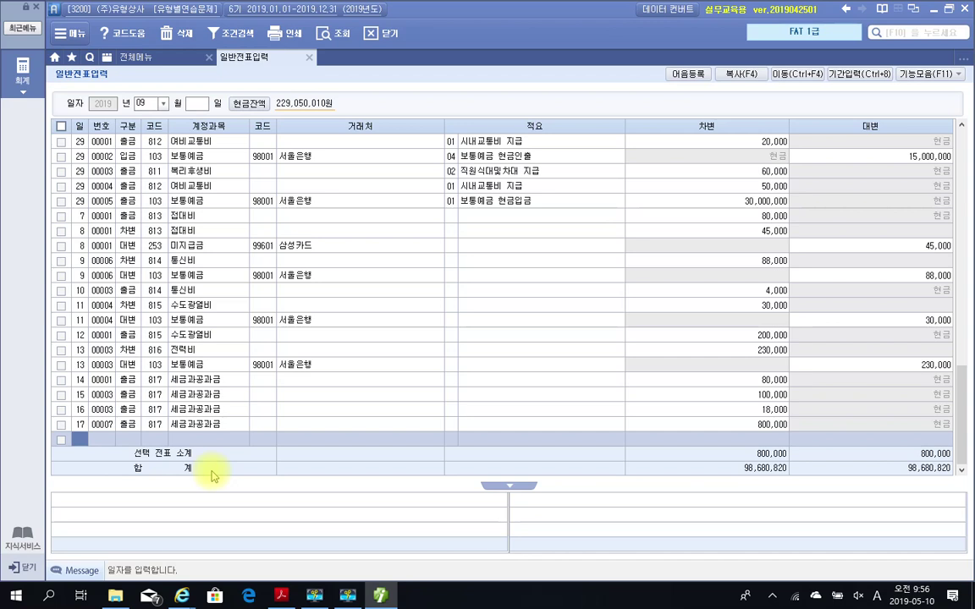
# - Enter a 출금 voucher dated day 18 with account 817 세금과공과금, no vendor or description, and a debit amount of 50,000
pyautogui.write('18')
pyautogui.press('Return')
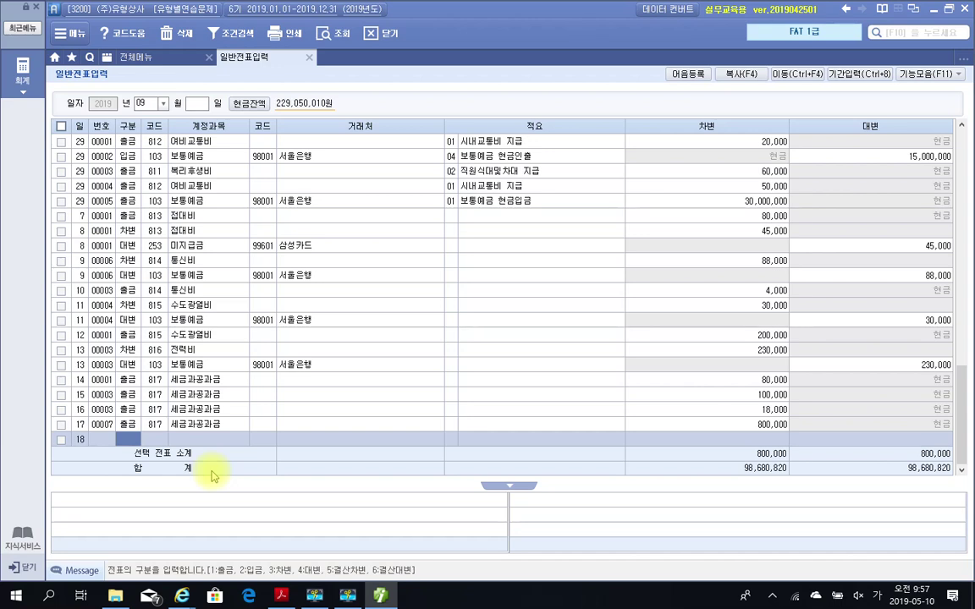
pyautogui.write('1')
pyautogui.press('Return')
pyautogui.write('817')
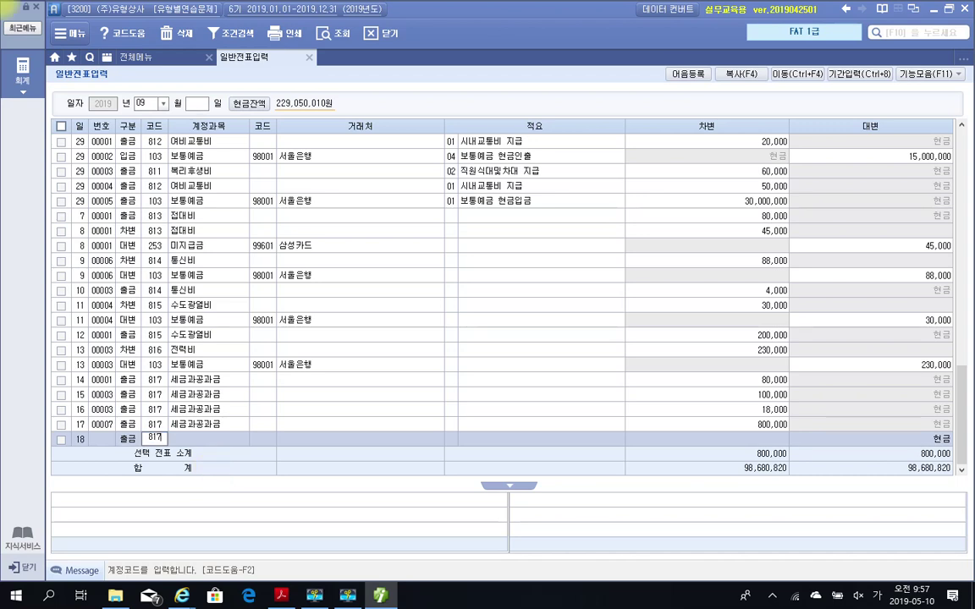
pyautogui.press('Return')
pyautogui.press('Return')
pyautogui.press('Return')
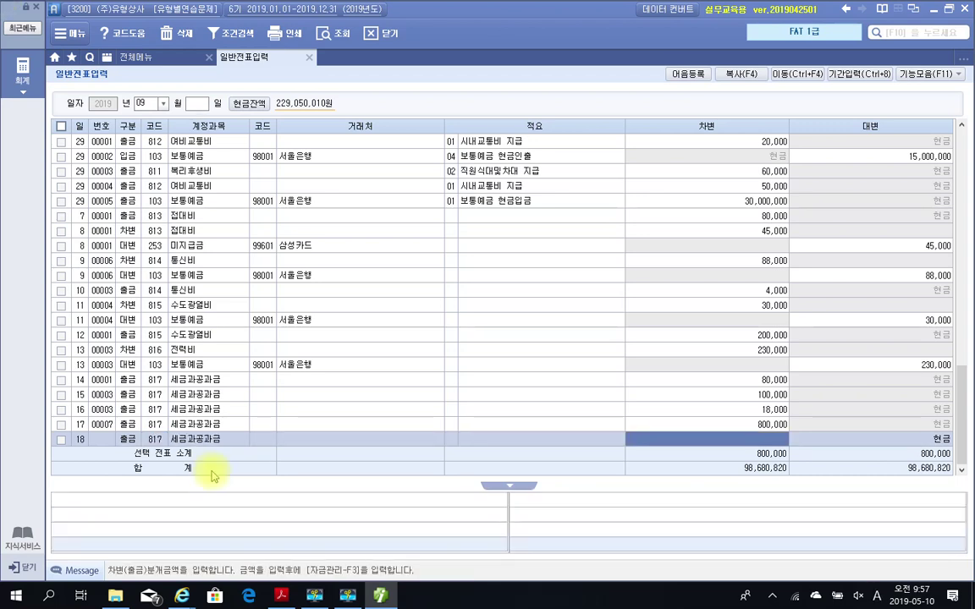
pyautogui.write('500000')
pyautogui.press('Return')
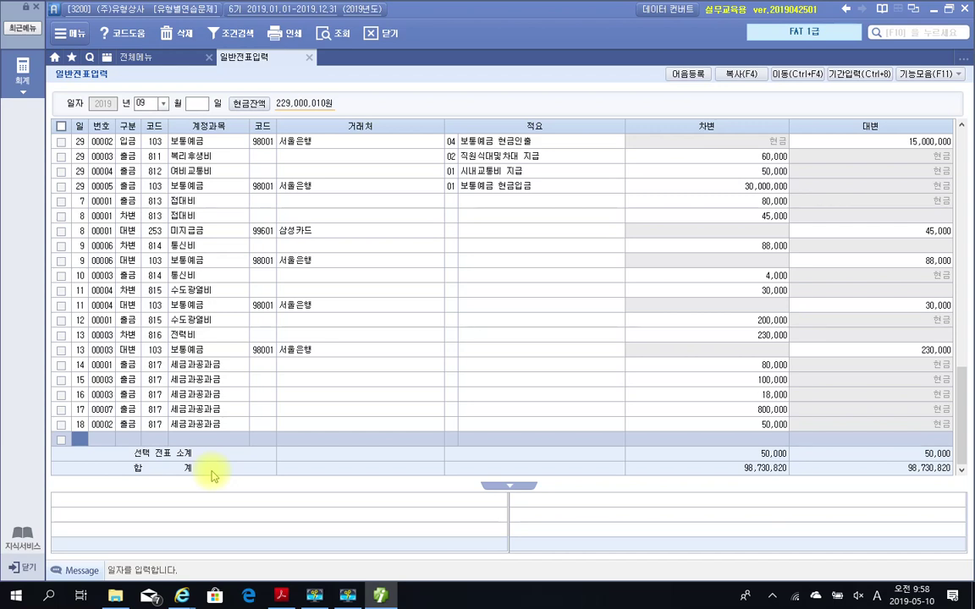
# - Enter a 출금 voucher dated day 19 with account 817 세금과공과금, no vendor or description, and a debit amount of 100,000
pyautogui.write('19')
pyautogui.press('Return')
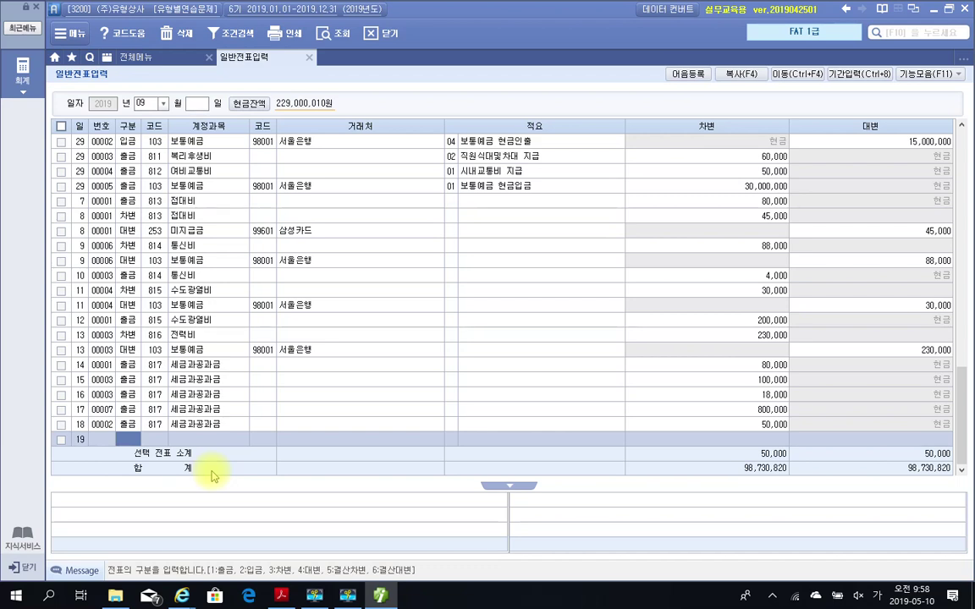
pyautogui.write('1')
pyautogui.write('817')
pyautogui.press('Return')
pyautogui.press('Return')
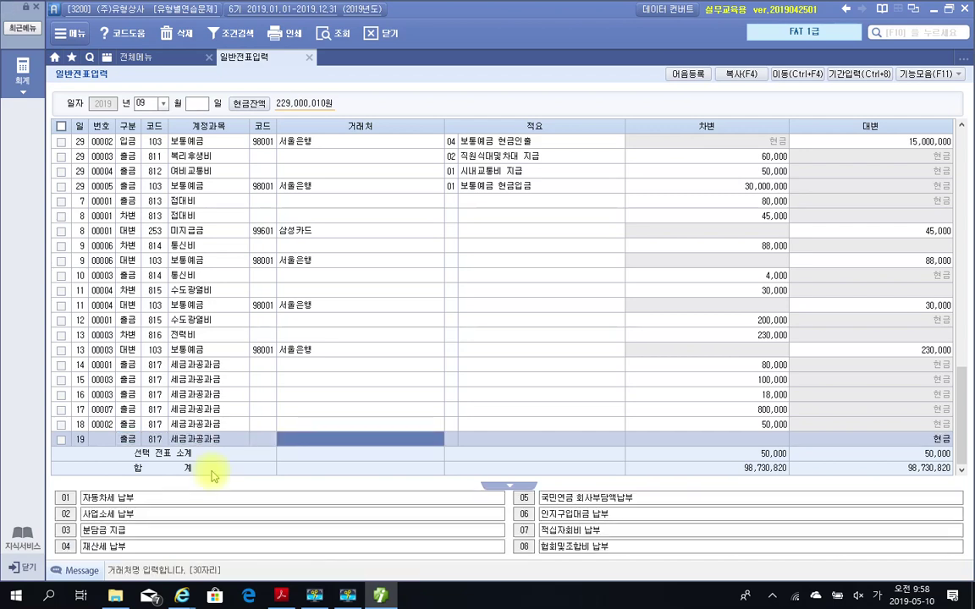
pyautogui.press('Return')
pyautogui.press('Return')
pyautogui.write('1000000')
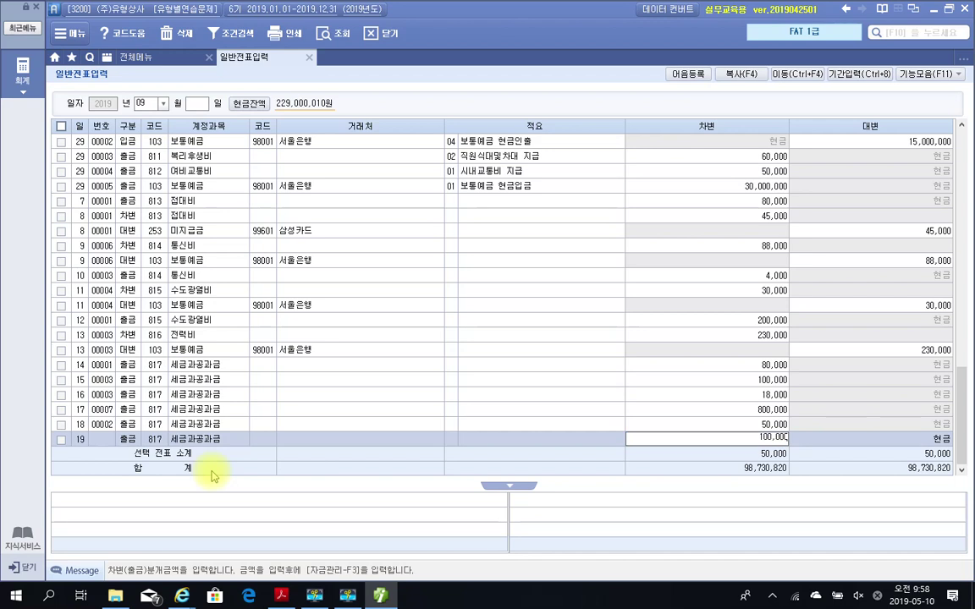
pyautogui.press('Return')
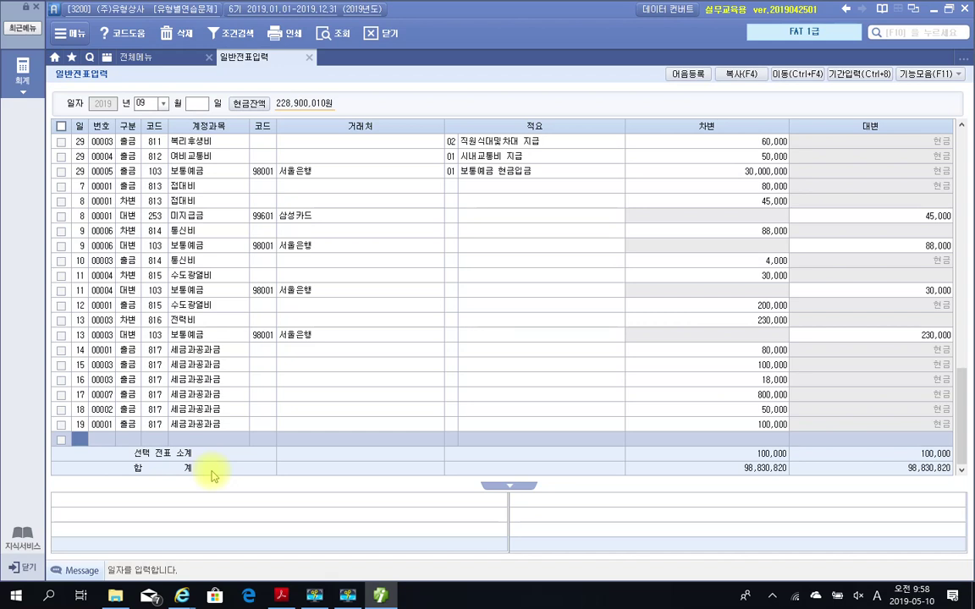
# - Enter a 대변 line dated day 20 with account 101 현금, no vendor or description, and a credit amount of 460,000
pyautogui.write('20')
pyautogui.press('Return')
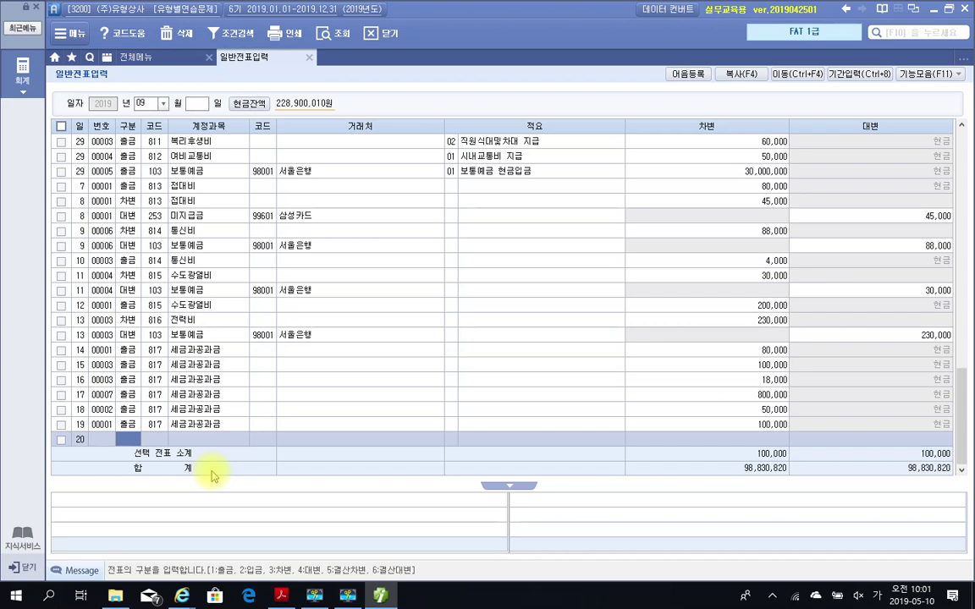
pyautogui.write('4')
pyautogui.press('Return')
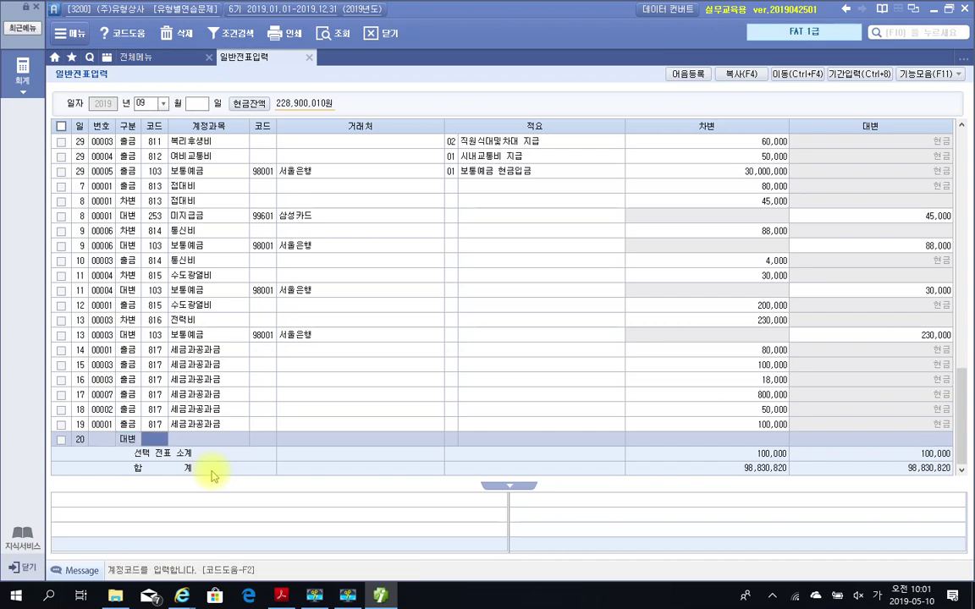
pyautogui.write('101')
pyautogui.press('Return')
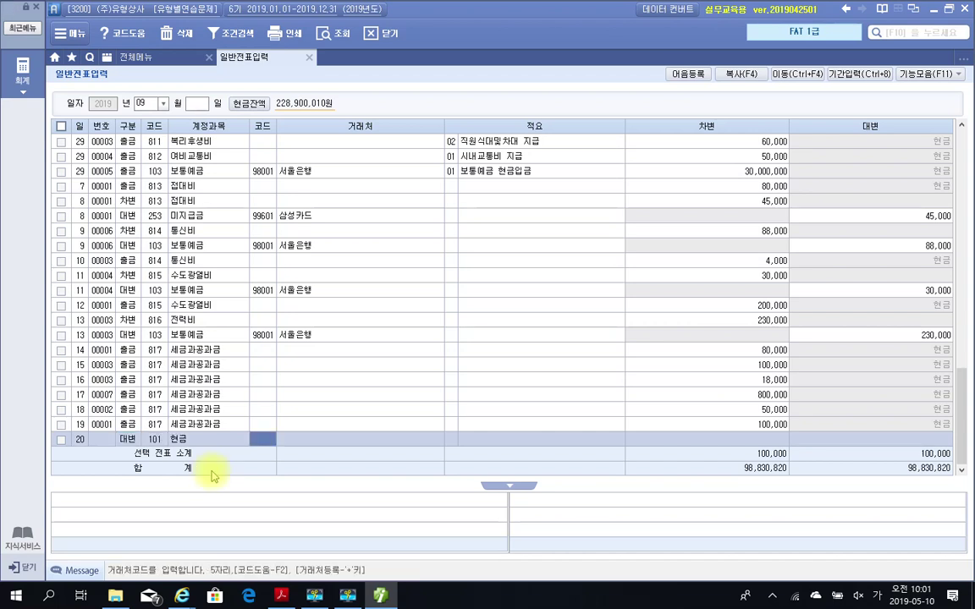
pyautogui.press('Return')
pyautogui.press('Return')
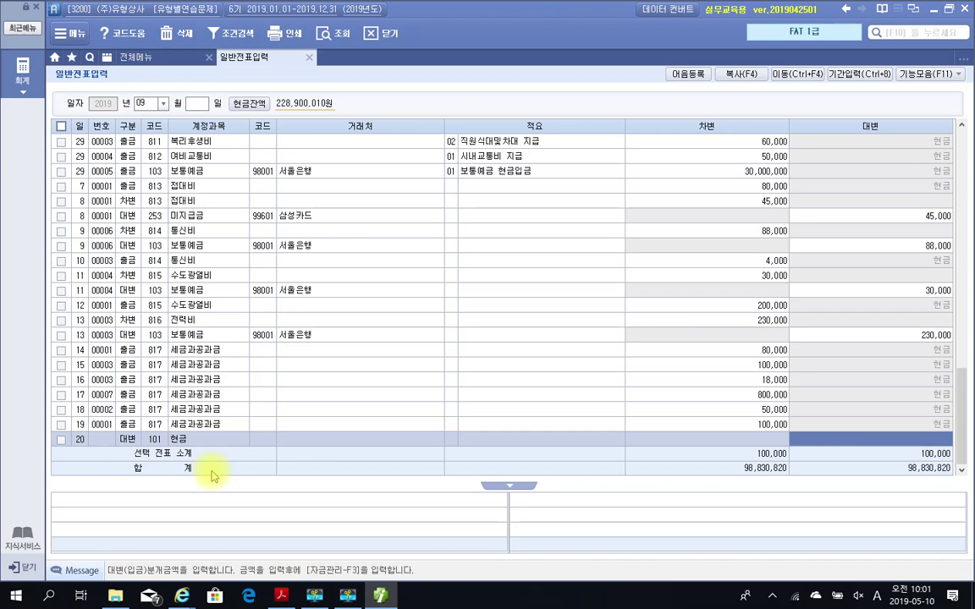
pyautogui.write('4600000')
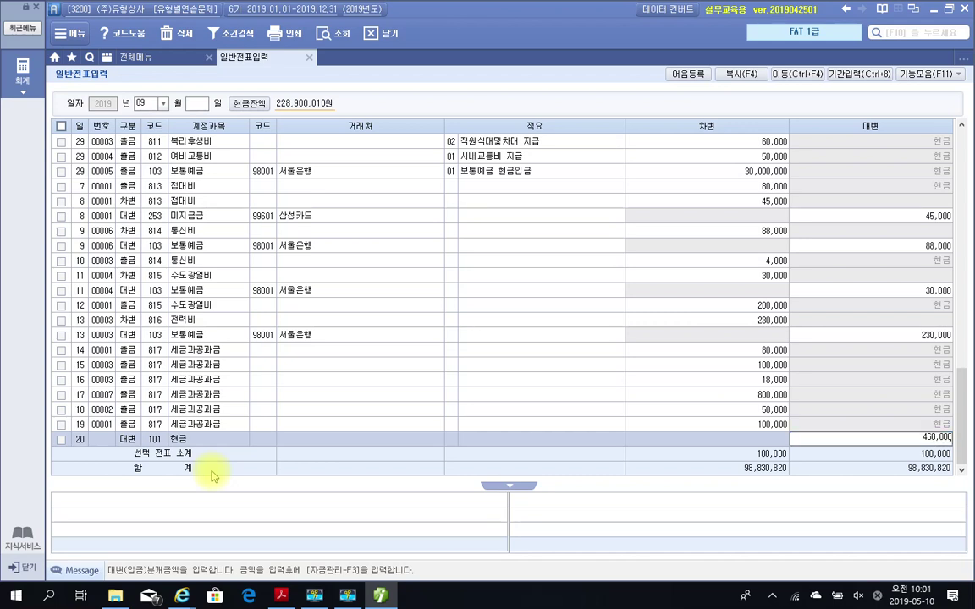
pyautogui.press('Return')
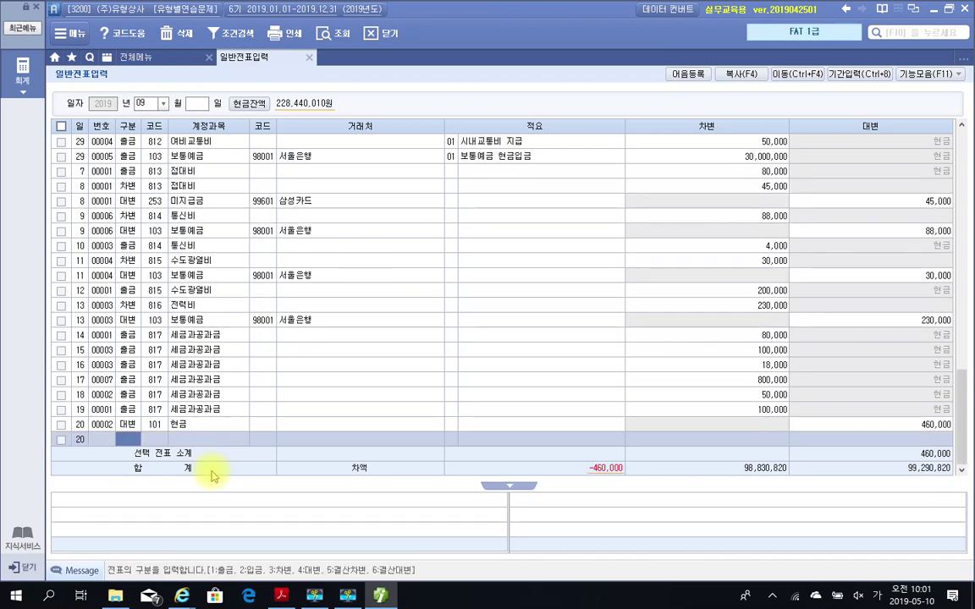
# - Add a 차변 line to the day 20 voucher with account 254 예수금, no vendor or description, and a debit amount of 240,000
pyautogui.write('3')
pyautogui.write('예수')
pyautogui.press('Return')
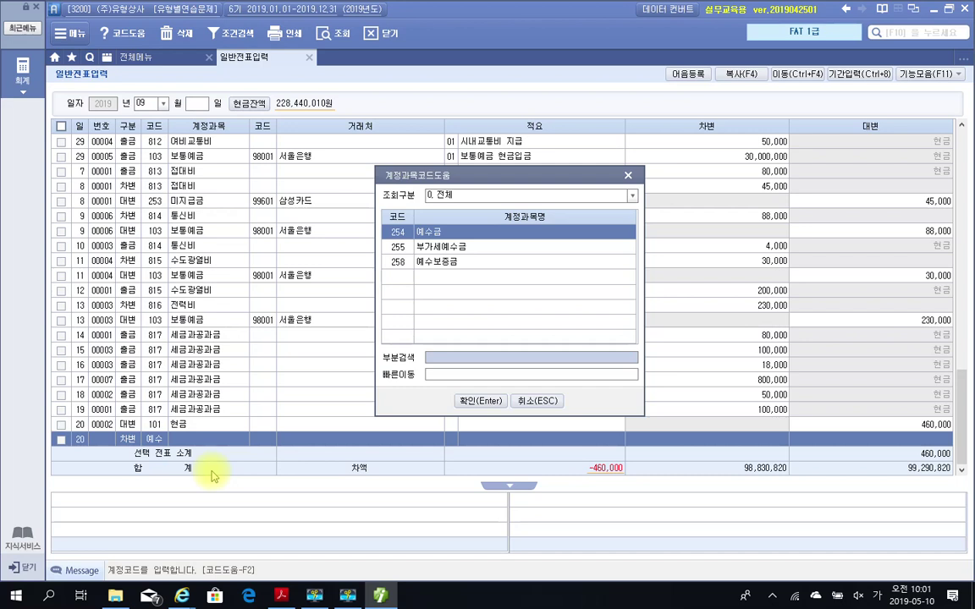
pyautogui.press('Return')
pyautogui.press('Return')
pyautogui.press('Return')
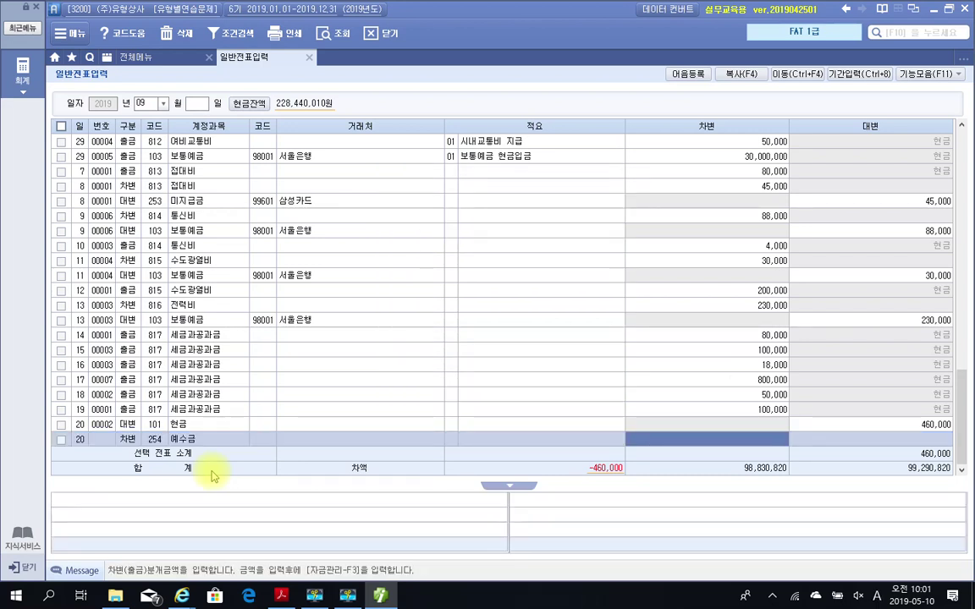
pyautogui.write('2400000')
pyautogui.press('Return')
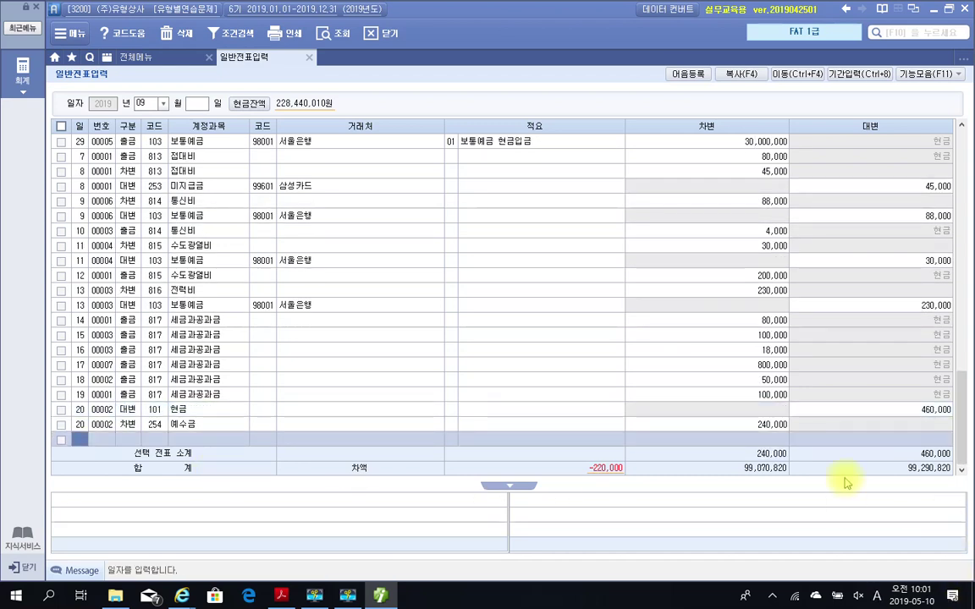
# - Correct the debit amount of the day 20 예수금 line to 230,000
pyautogui.click(771, 428)
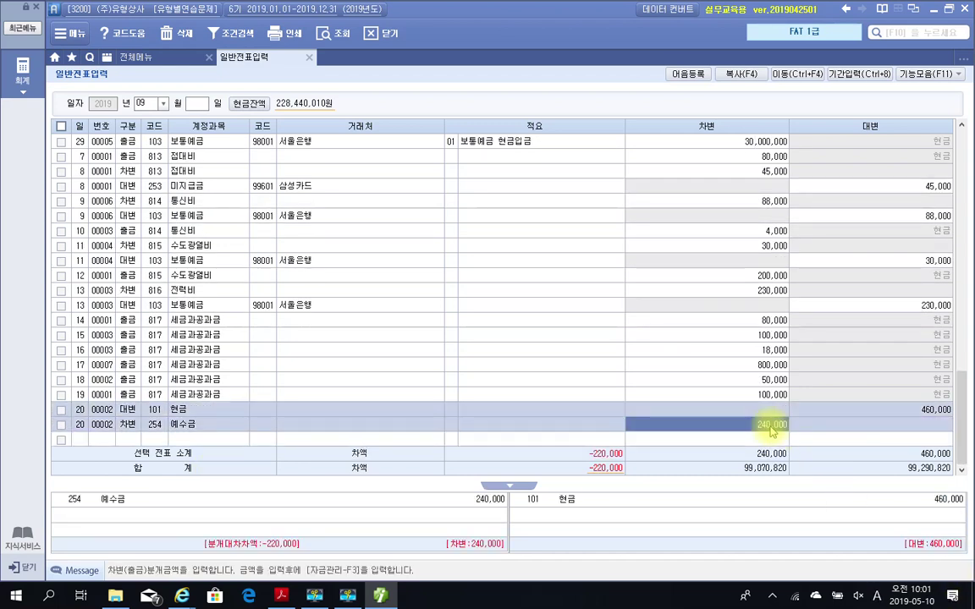
pyautogui.click(771, 427)
pyautogui.write('230000')
pyautogui.press('Return')
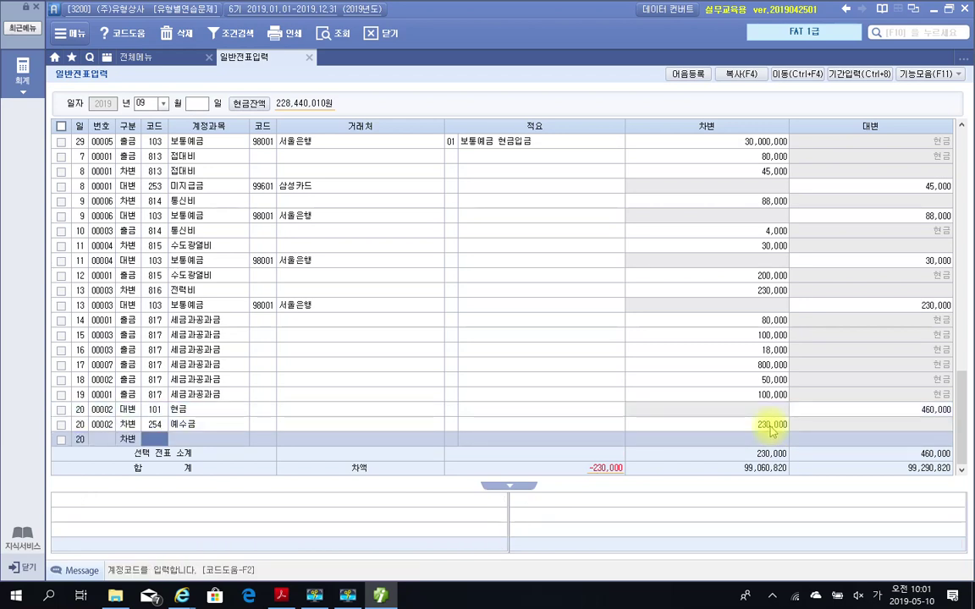
# - Add a 차변 line to the day 20 voucher with account 817 세금과공과금, no vendor or description, and a debit amount of 230,000
pyautogui.write('817')
pyautogui.press('Return')
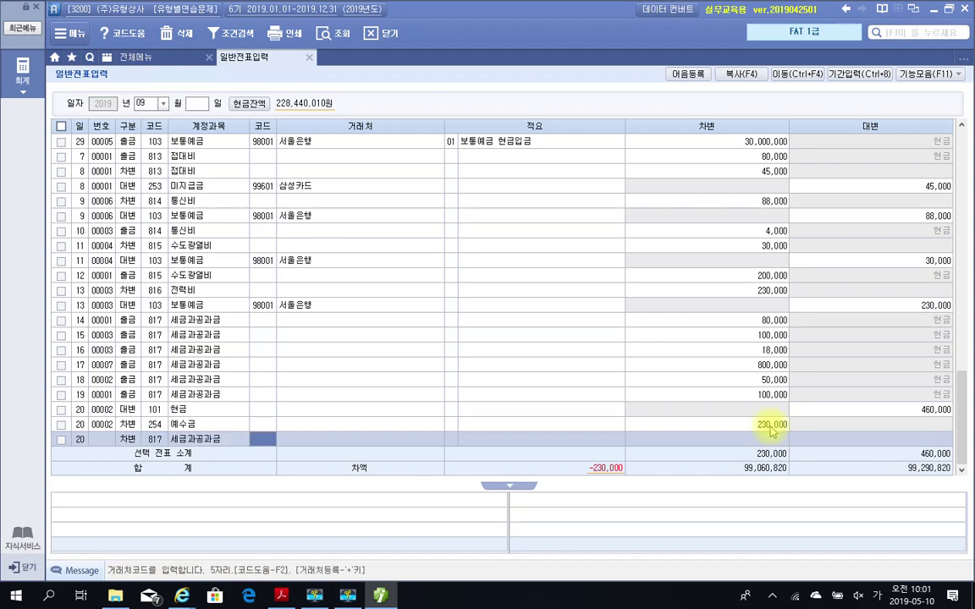
pyautogui.press('Return')
pyautogui.press('Return')
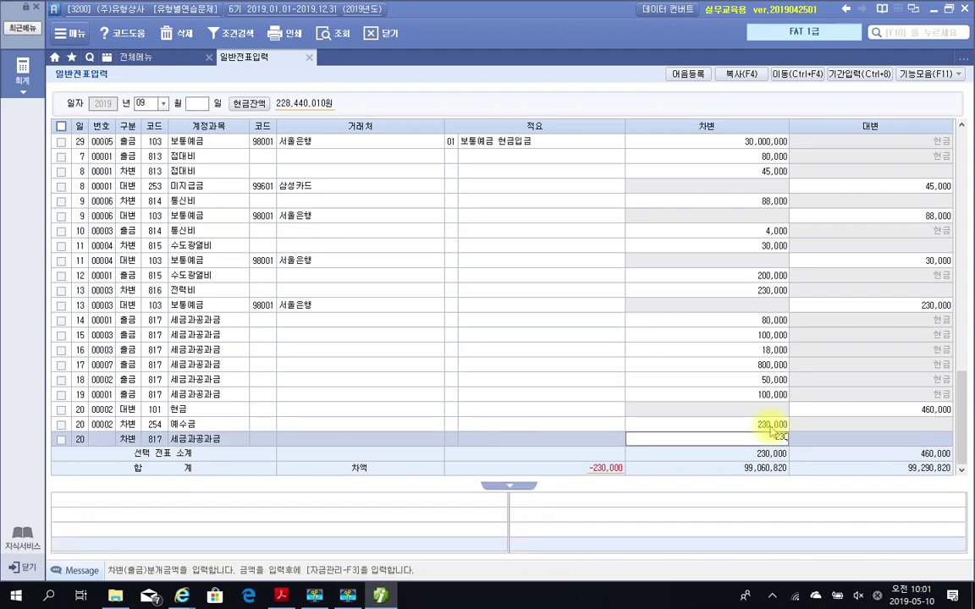
pyautogui.press('Return')
pyautogui.click(771, 426)
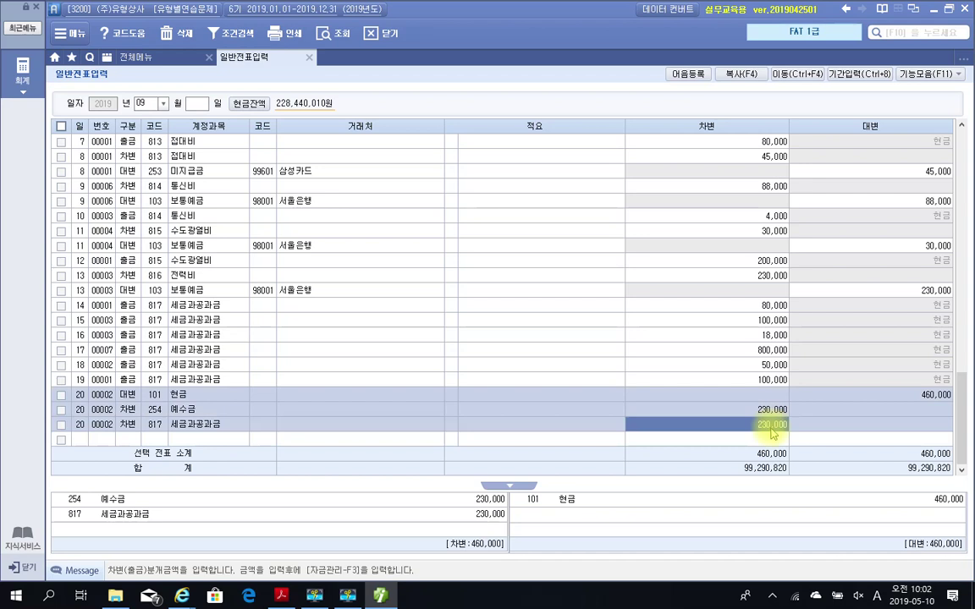
pyautogui.moveTo(48, 389)
pyautogui.mouseDown()
pyautogui.moveTo(331, 440)
pyautogui.moveTo(957, 434)
pyautogui.mouseUp()
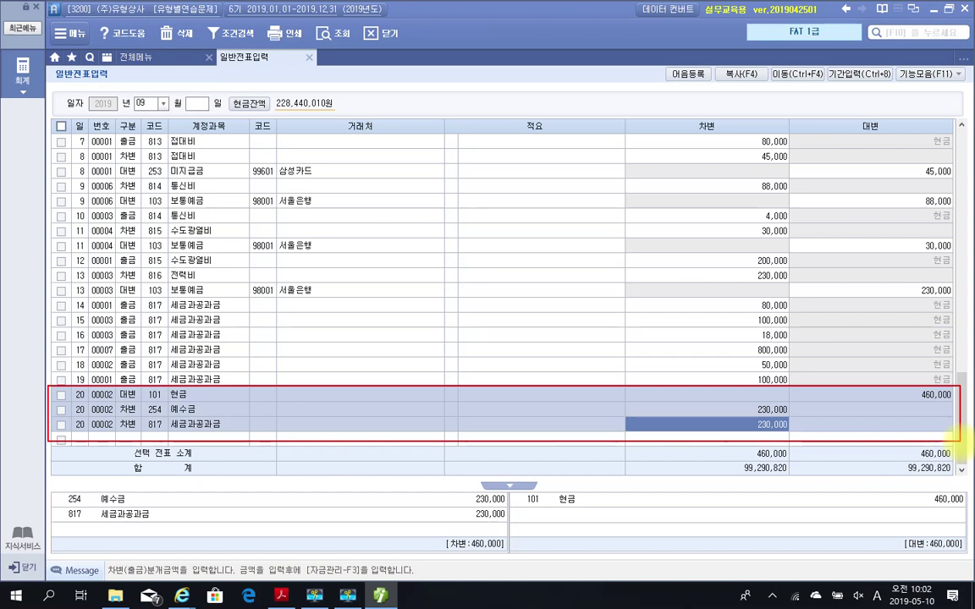
pyautogui.moveTo(102, 388)
pyautogui.mouseDown()
pyautogui.moveTo(83, 414)
pyautogui.moveTo(113, 453)
pyautogui.mouseUp()
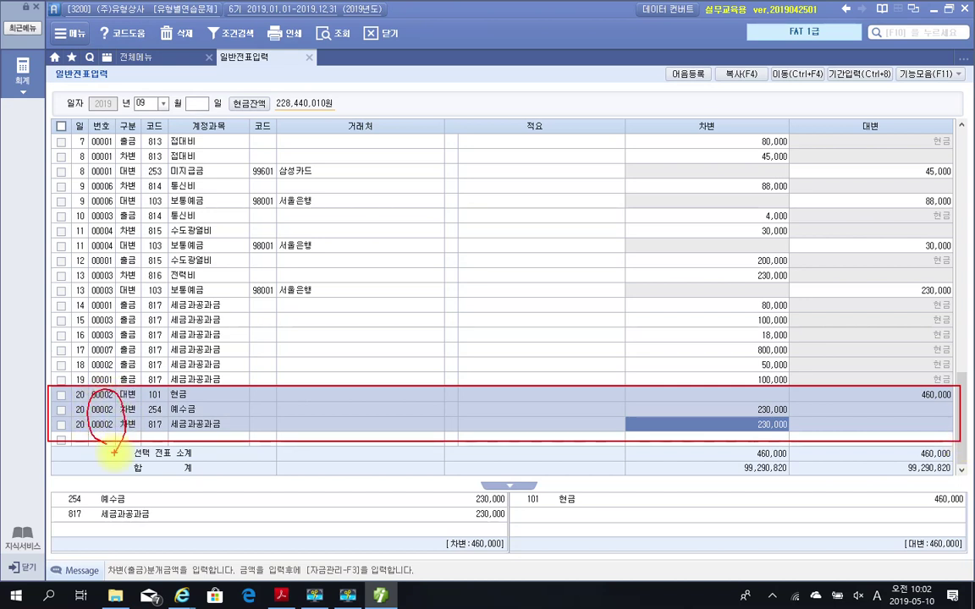
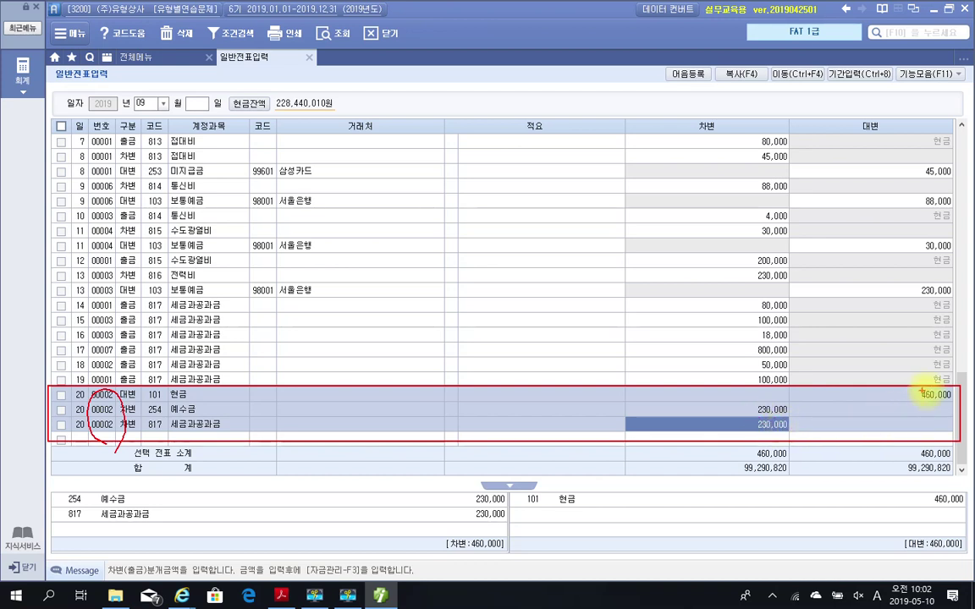
pyautogui.moveTo(931, 403); pyautogui.dragTo(957, 392)
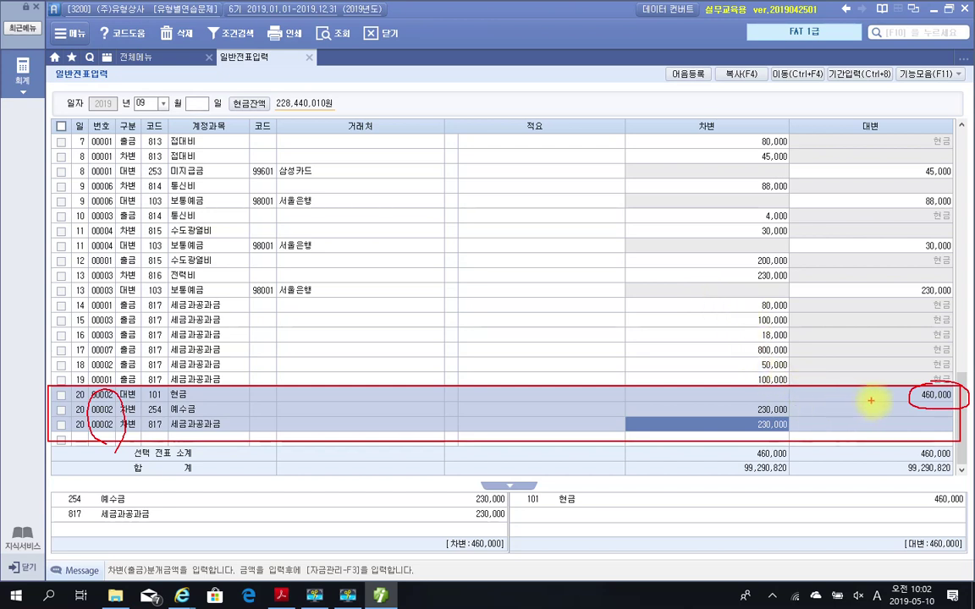
pyautogui.moveTo(951, 394)
pyautogui.mouseDown()
pyautogui.moveTo(919, 372)
pyautogui.moveTo(897, 391)
pyautogui.mouseUp()
pyautogui.moveTo(356, 411); pyautogui.dragTo(372, 413)
pyautogui.moveTo(771, 416)
pyautogui.mouseDown()
pyautogui.moveTo(729, 407)
pyautogui.moveTo(800, 409)
pyautogui.mouseUp()
pyautogui.moveTo(121, 421); pyautogui.dragTo(213, 434)
pyautogui.moveTo(796, 429)
pyautogui.mouseDown()
pyautogui.moveTo(804, 428)
pyautogui.moveTo(752, 423)
pyautogui.moveTo(811, 422)
pyautogui.mouseUp()
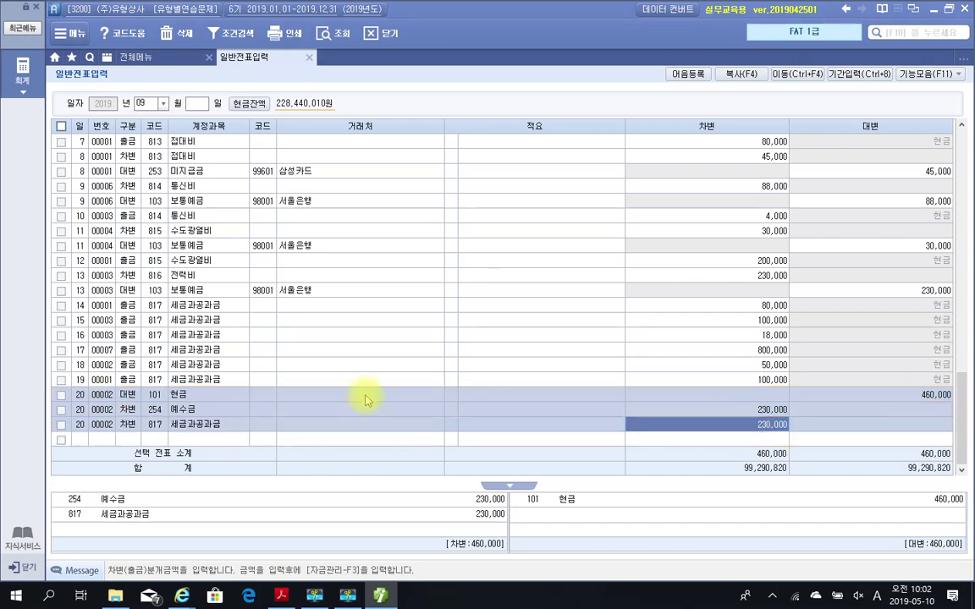
pyautogui.click(718, 410)
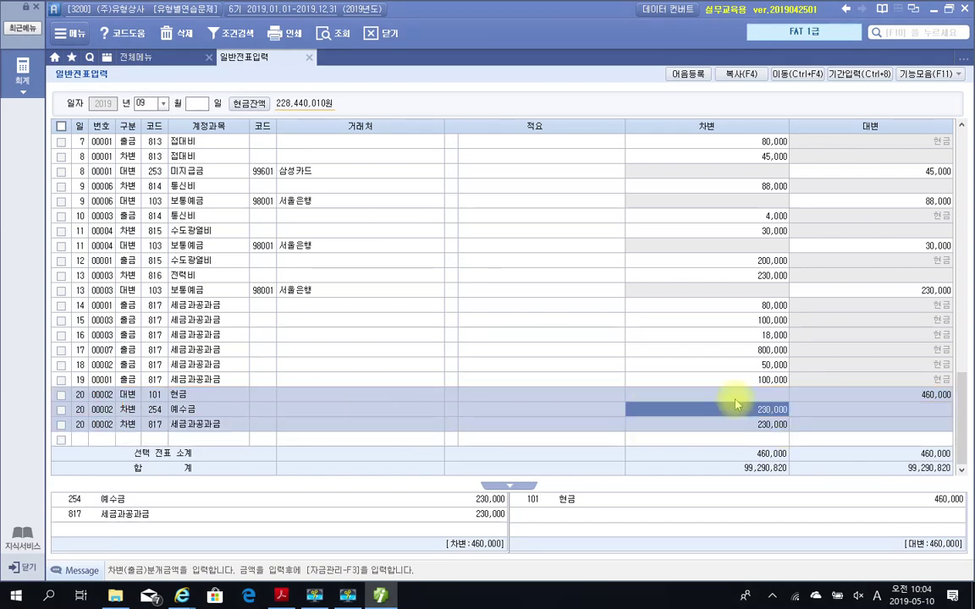
pyautogui.click(744, 424)
pyautogui.click(743, 415)
pyautogui.click(745, 425)
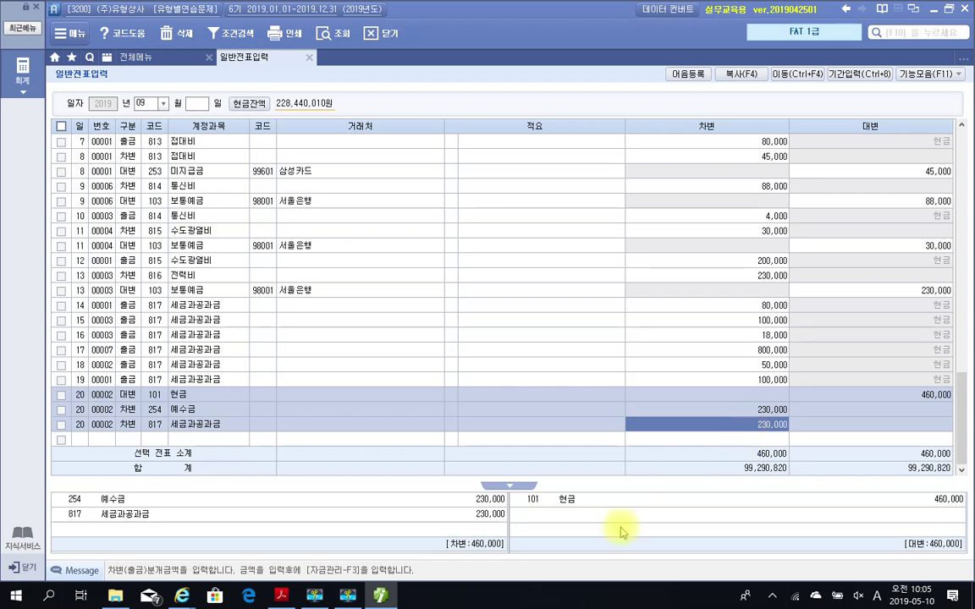
# - Start a 차변 line dated day 21 and assign it account 819 임차료
pyautogui.click(83, 440)
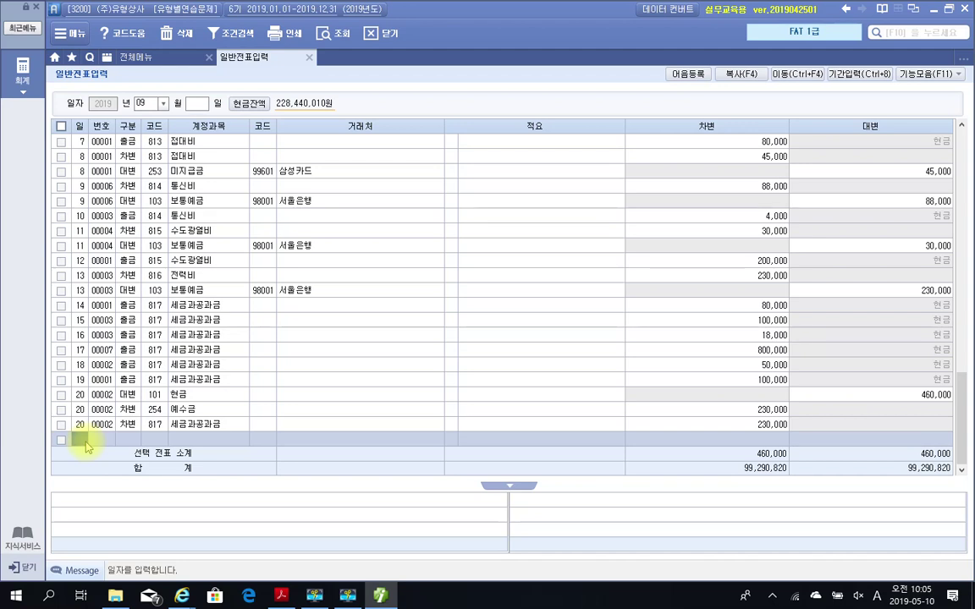
pyautogui.write('21')
pyautogui.press('Return')
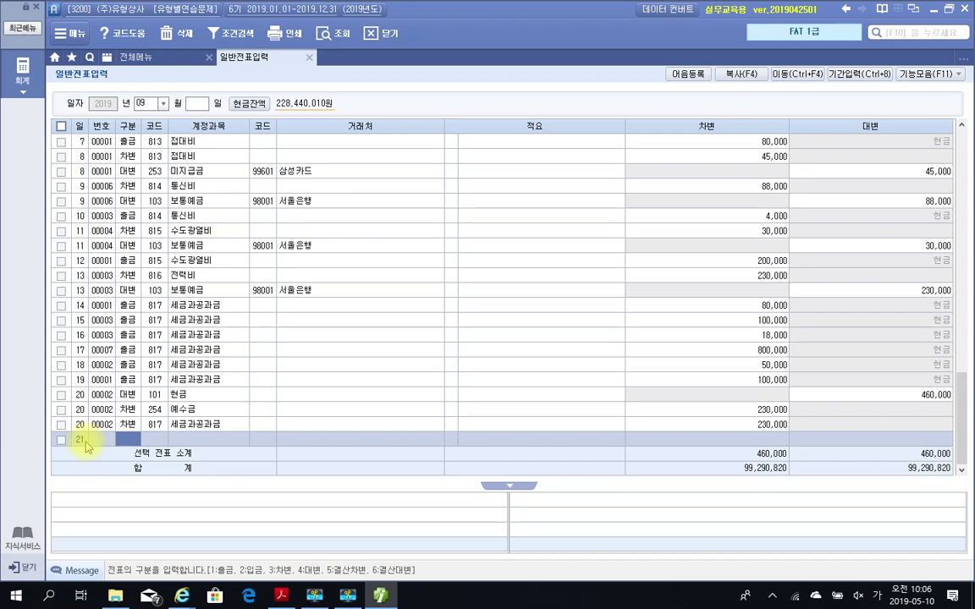
pyautogui.write('3')
pyautogui.press('Return')
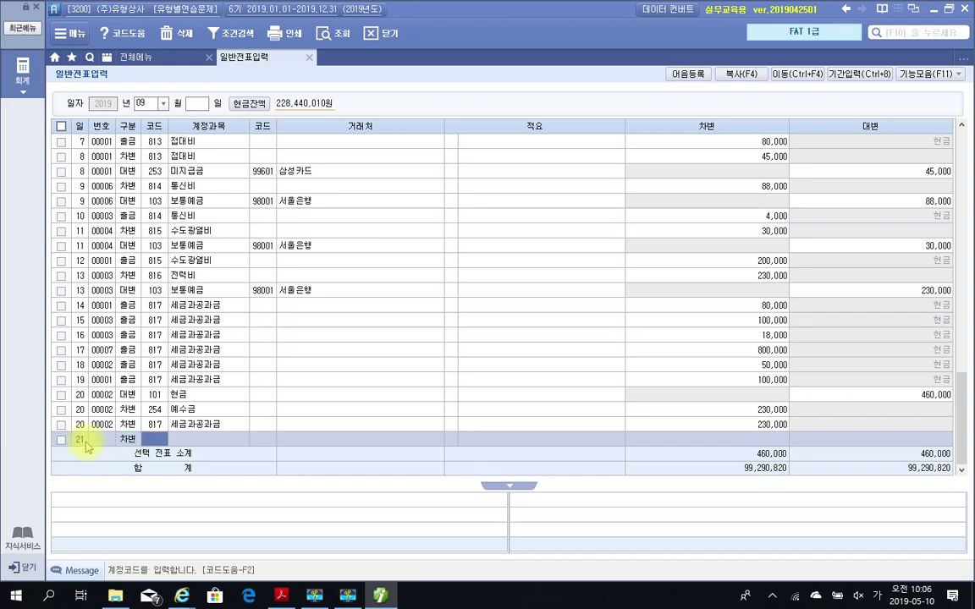
pyautogui.write('임차')
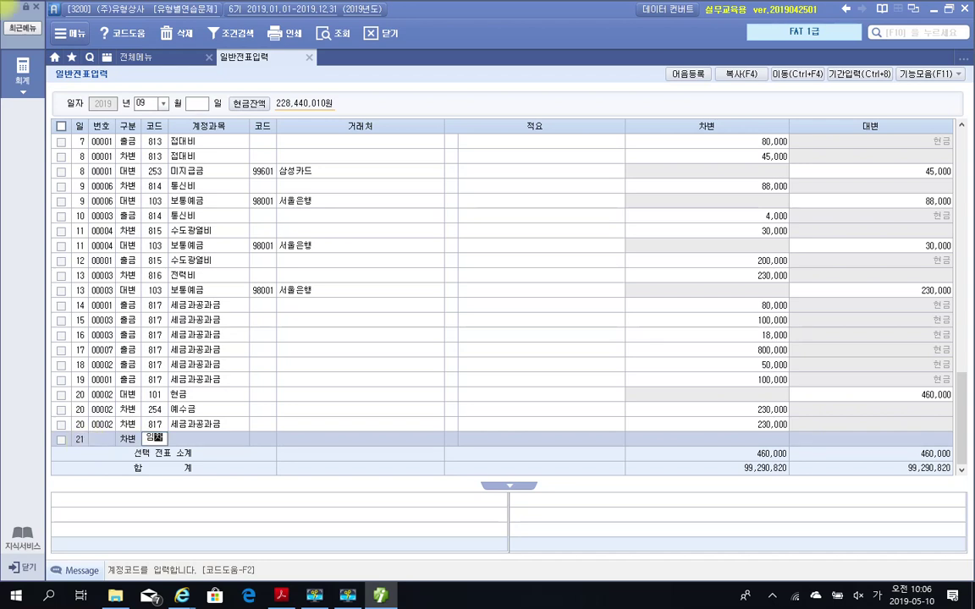
pyautogui.press('Return')
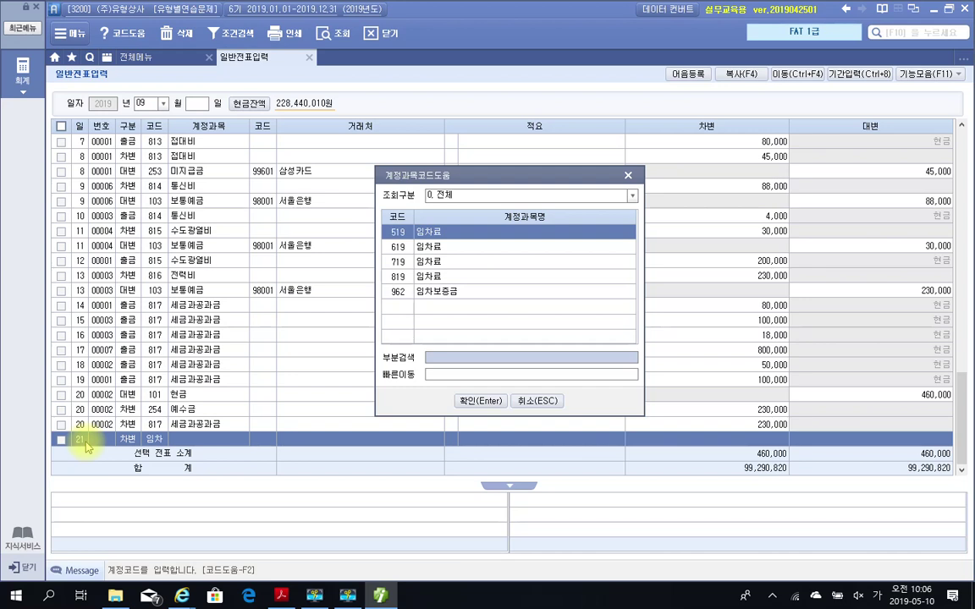
pyautogui.press('Down')
pyautogui.press('Down')
pyautogui.press('Down')
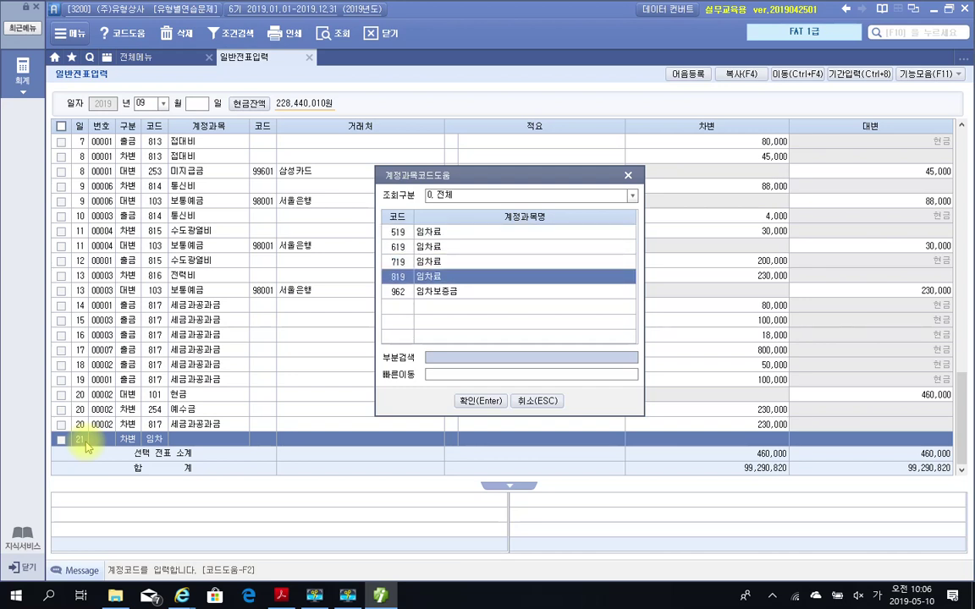
pyautogui.press('Return')
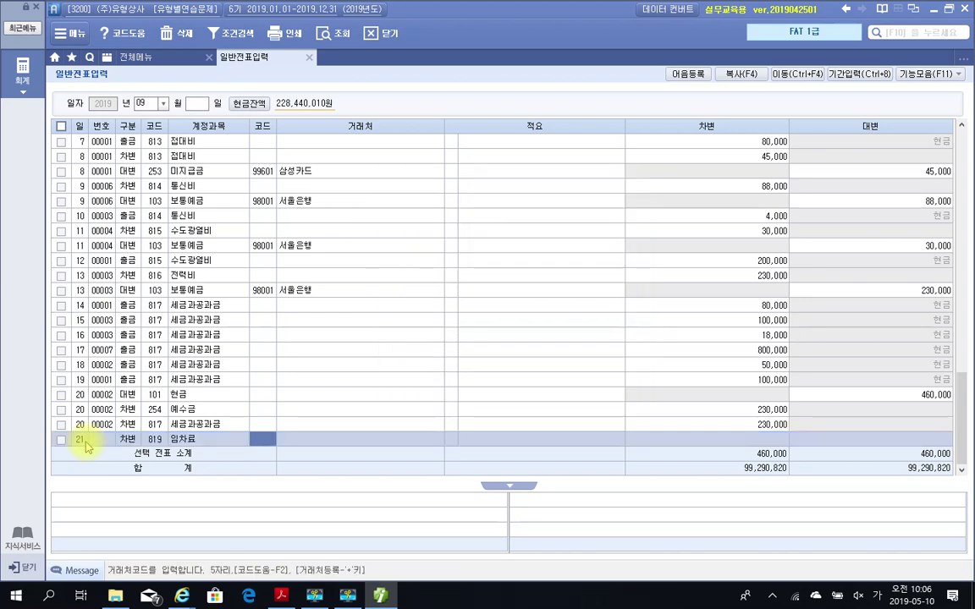
# - Leave the 임차료 line's vendor and description blank and set its debit amount to 1,000,000
pyautogui.press('Return')
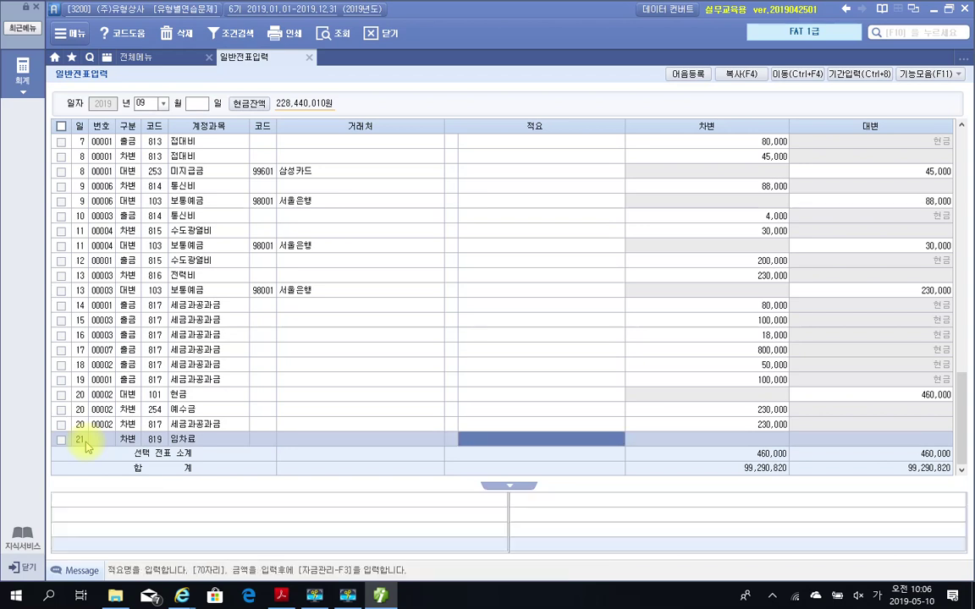
pyautogui.press('Return')
pyautogui.write('1000000')
pyautogui.press('Return')
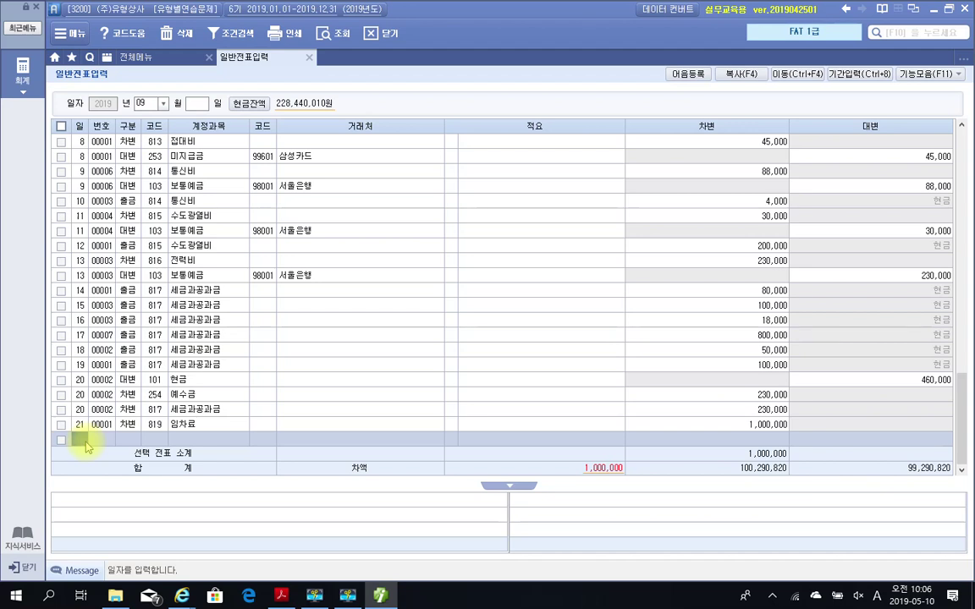
# - Add a 대변 line dated day 21 with account 101 현금, no vendor or description, and a credit amount of 700,000
pyautogui.write('21')
pyautogui.press('Return')
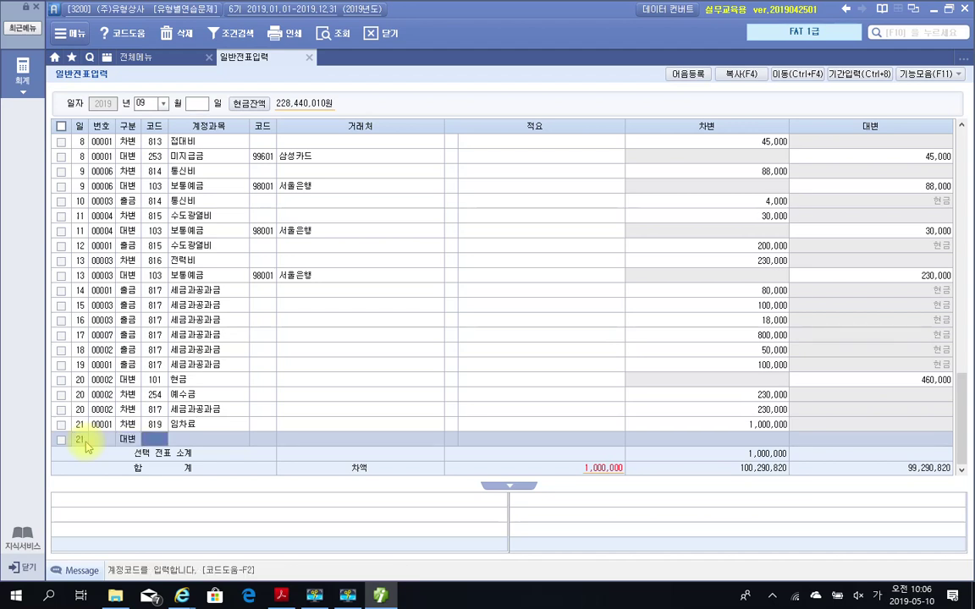
pyautogui.write('101')
pyautogui.press('Return')
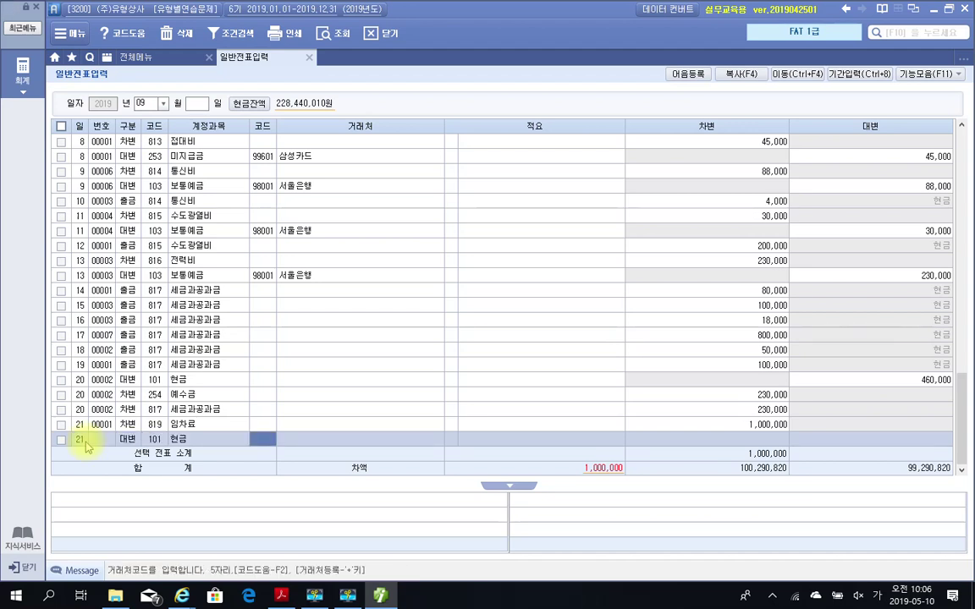
pyautogui.press('Return')
pyautogui.press('Return')
pyautogui.press('Return')
pyautogui.press('Return')
pyautogui.write('700,000')
pyautogui.press('Return')
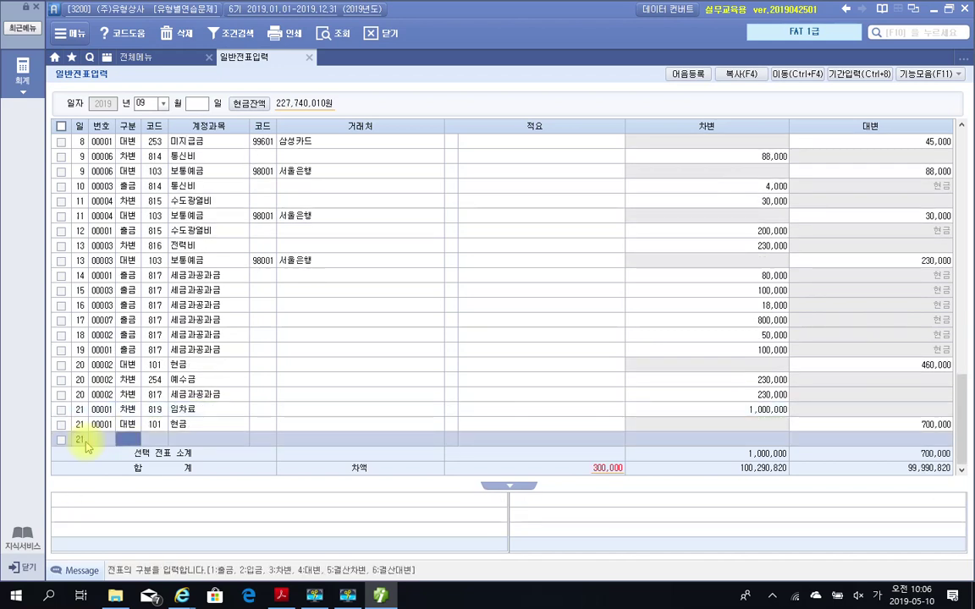
# - Add a 대변 line dated day 21 with account 253 미지급금, vendor 강남빌딩, no description, and a credit amount of 300,000
pyautogui.write('4253')
pyautogui.press('Return')
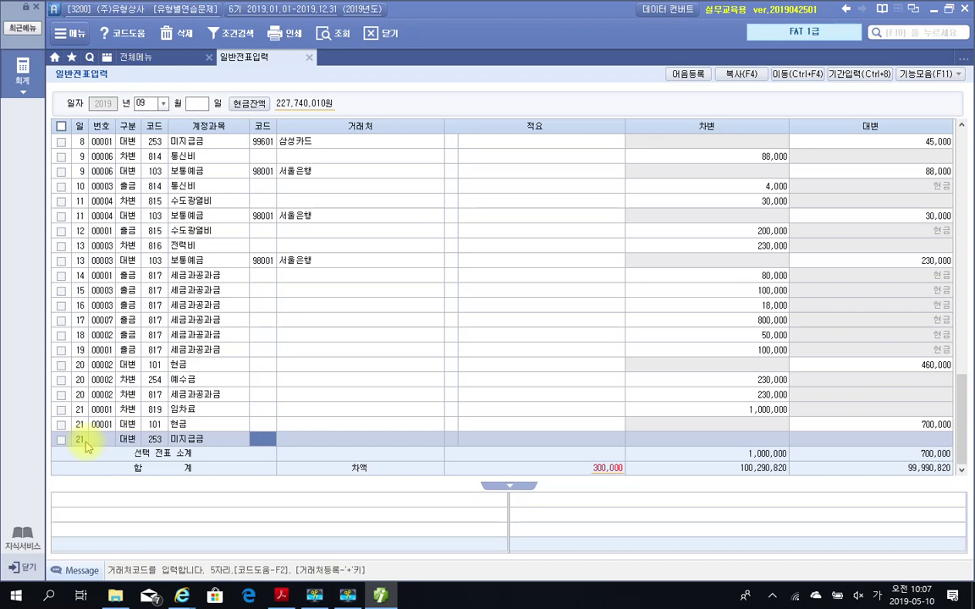
pyautogui.write('강릉')
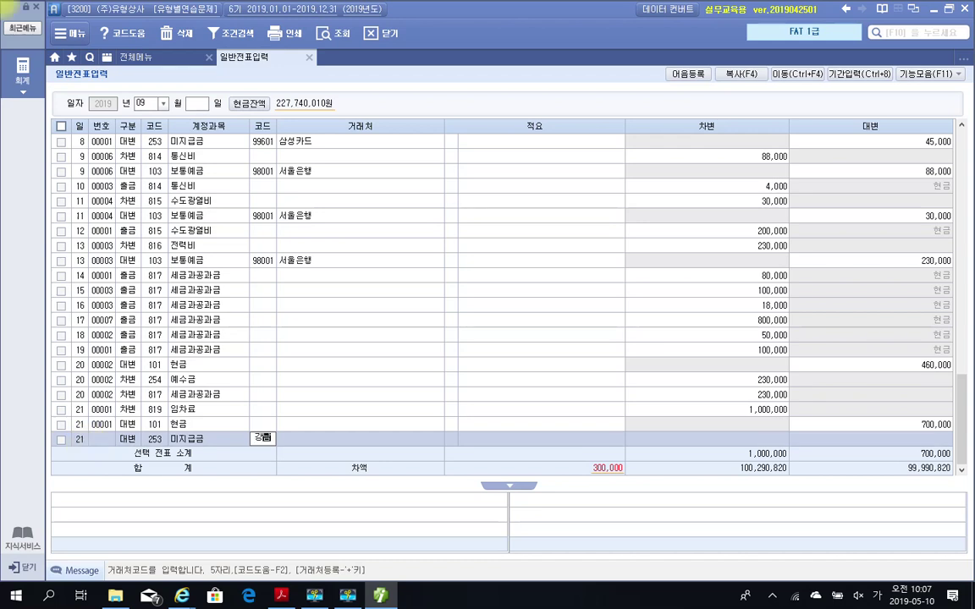
pyautogui.press('Return')
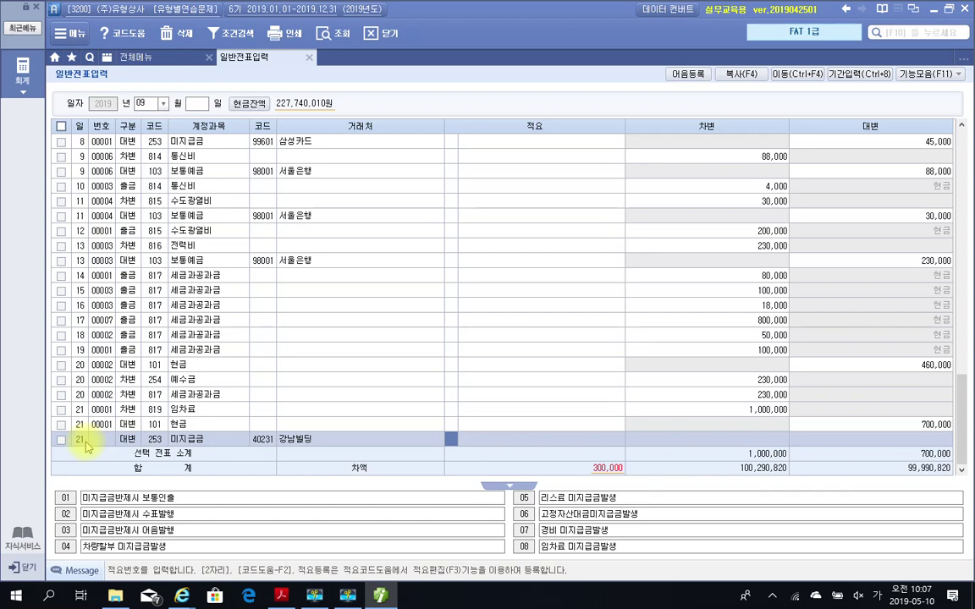
pyautogui.press('Return')
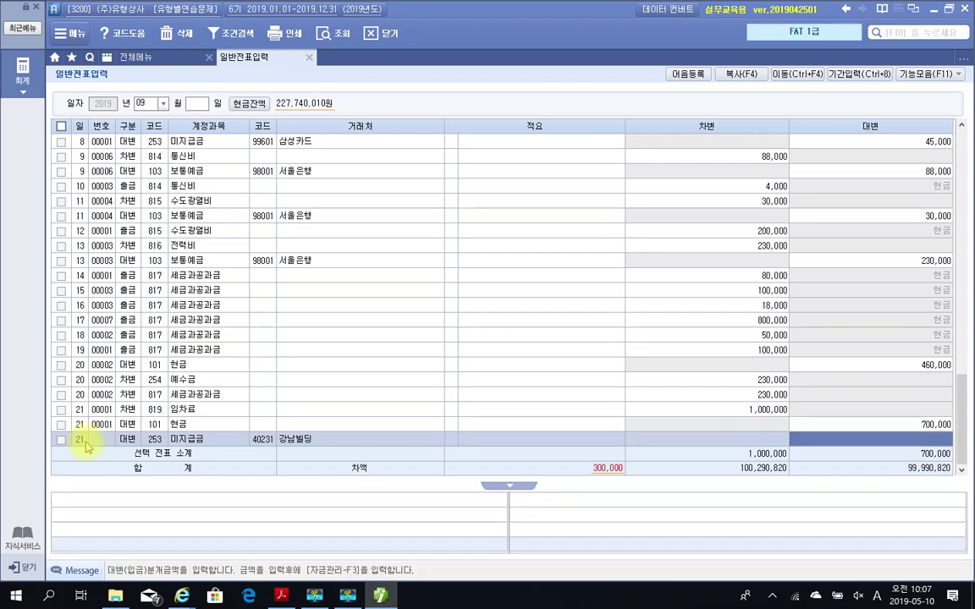
pyautogui.write('3000000')
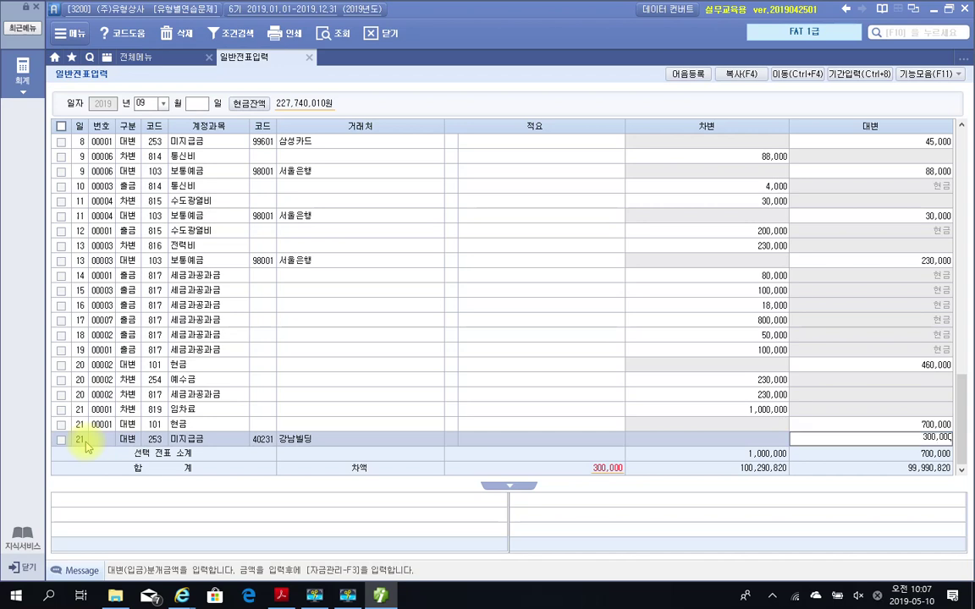
pyautogui.press('Return')
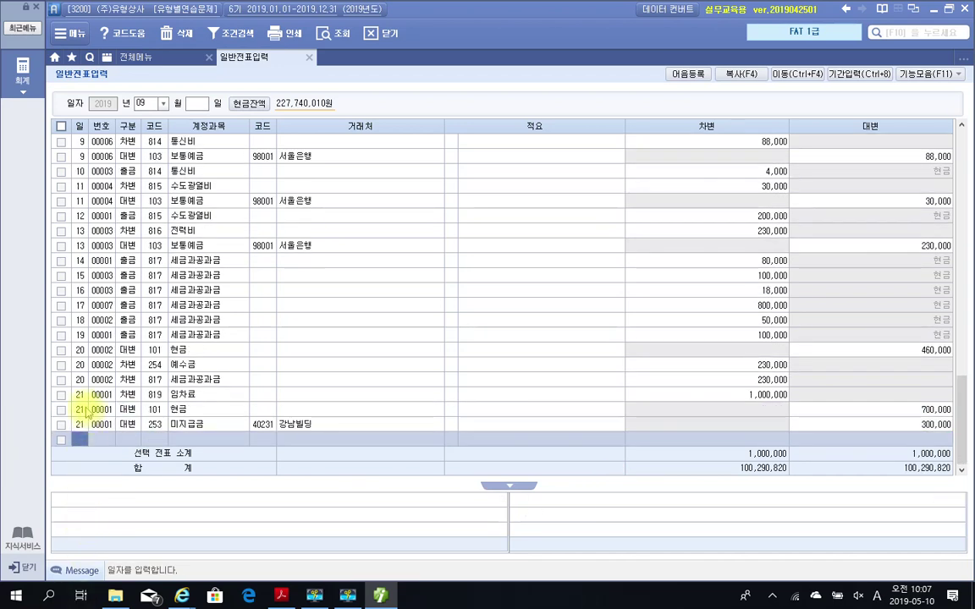
pyautogui.click(81, 410)
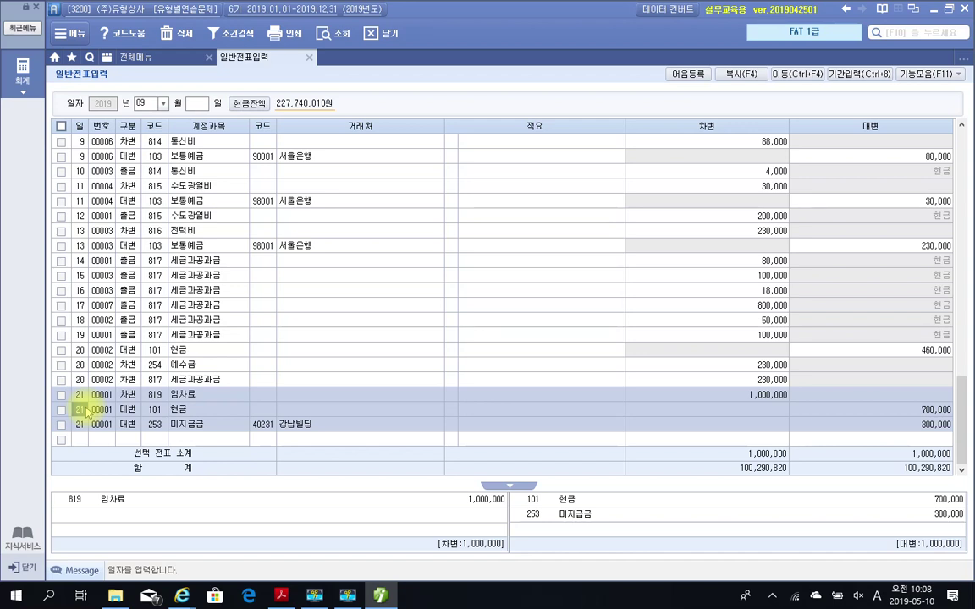
# - Start a 출금 line dated day 22 in the empty row and assign it account 820 수선비
pyautogui.click(82, 440)
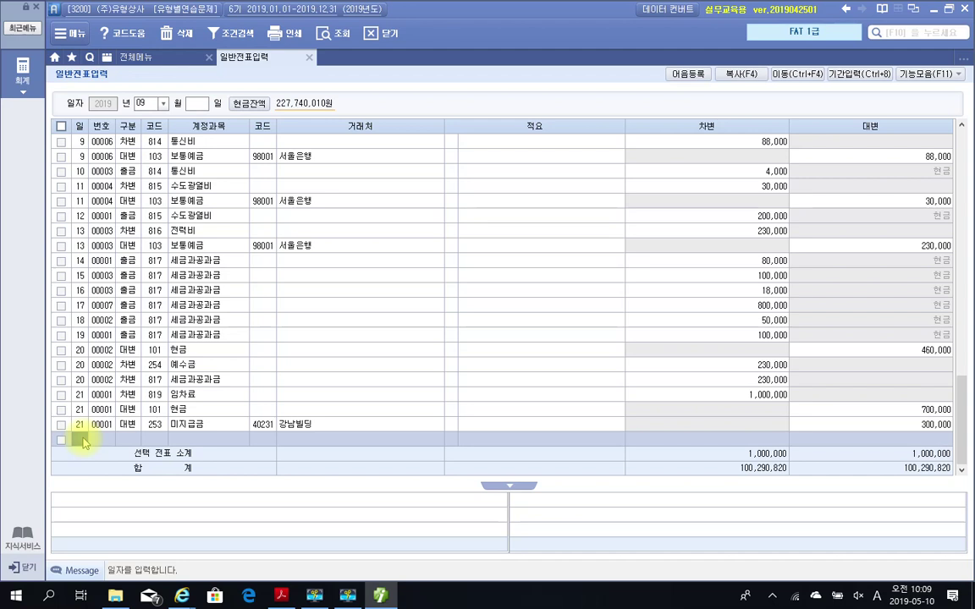
pyautogui.write('22')
pyautogui.press('Return')
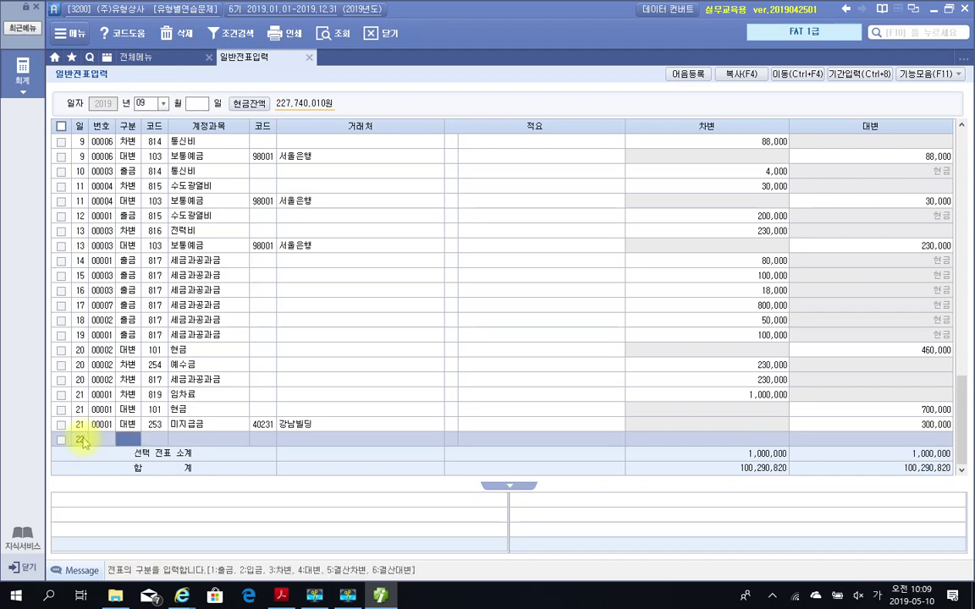
pyautogui.write('1')
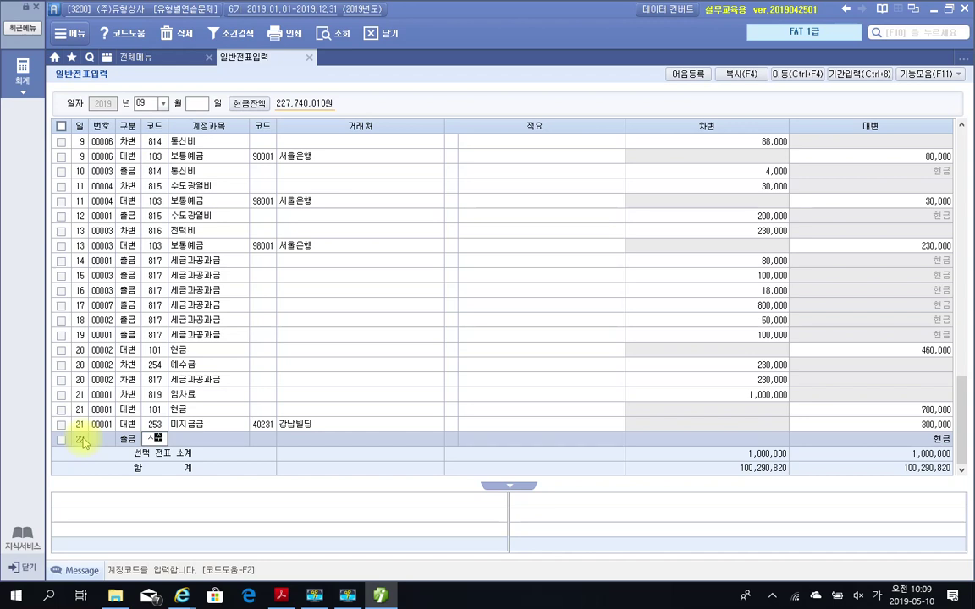
pyautogui.write('수선')
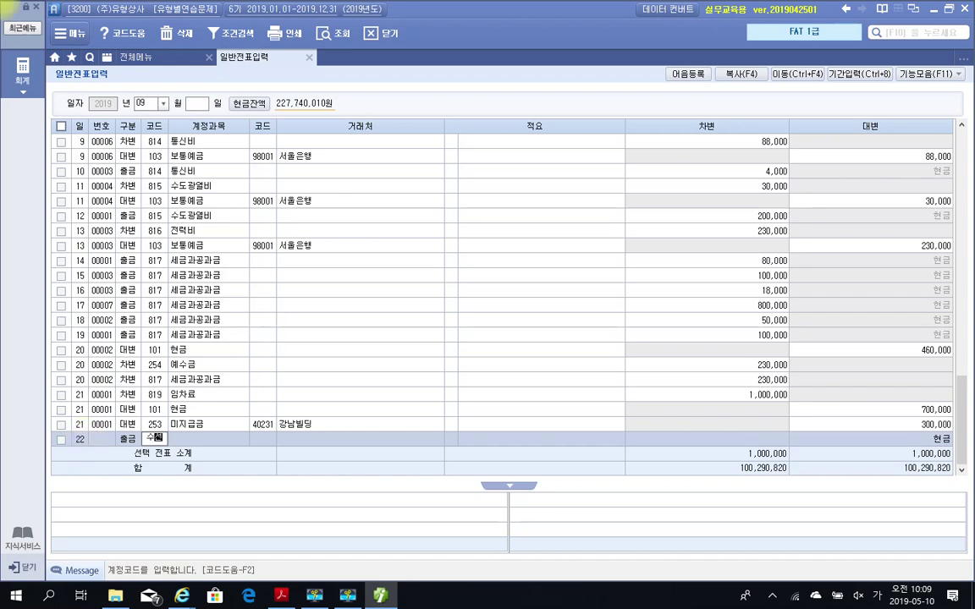
pyautogui.press('Return')
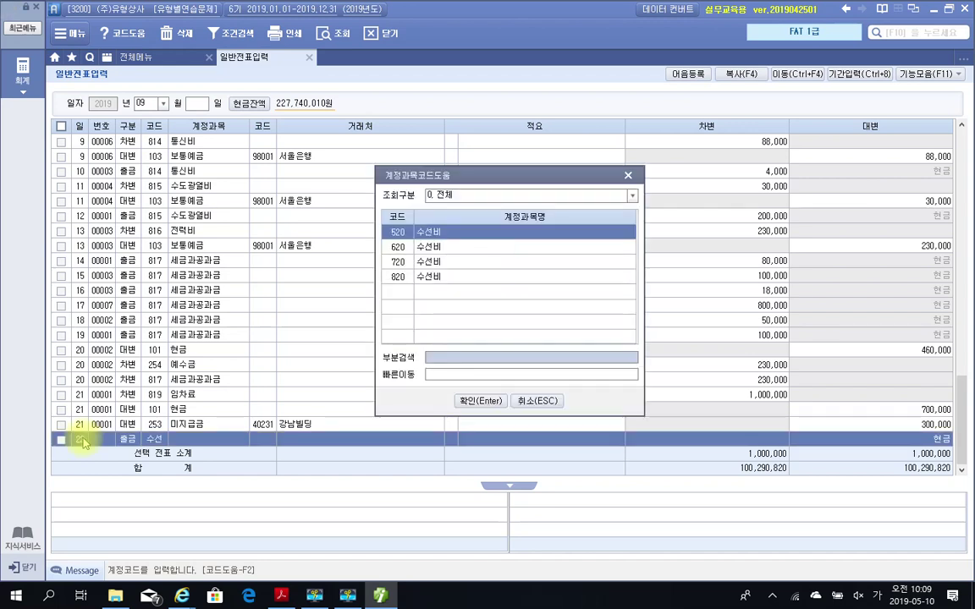
pyautogui.press('Down')
pyautogui.press('Down')
pyautogui.press('Down')
pyautogui.press('Return')
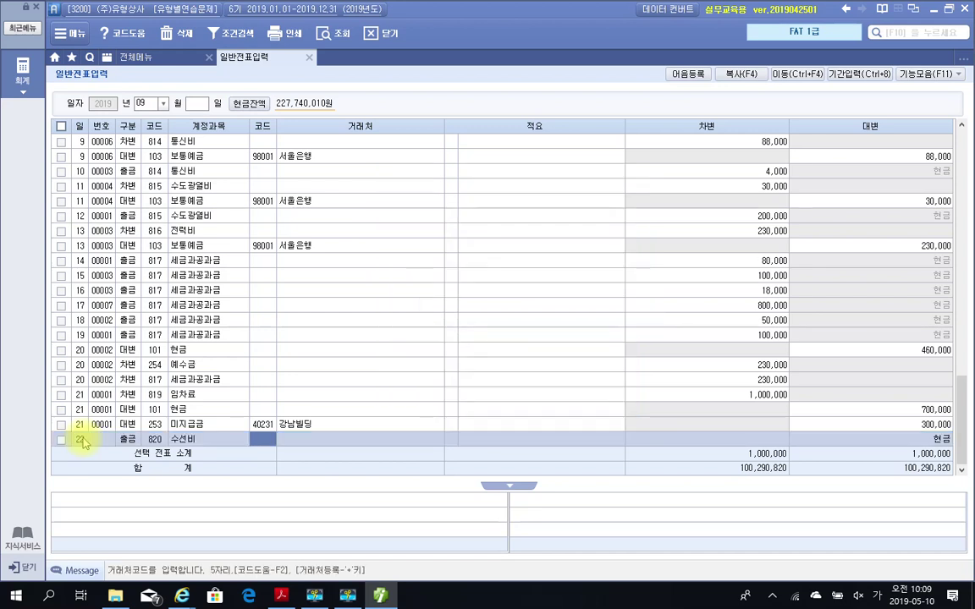
# - Leave the 수선비 line's vendor and description blank and set its debit amount to 90,000
pyautogui.press('Return')
pyautogui.press('Return')
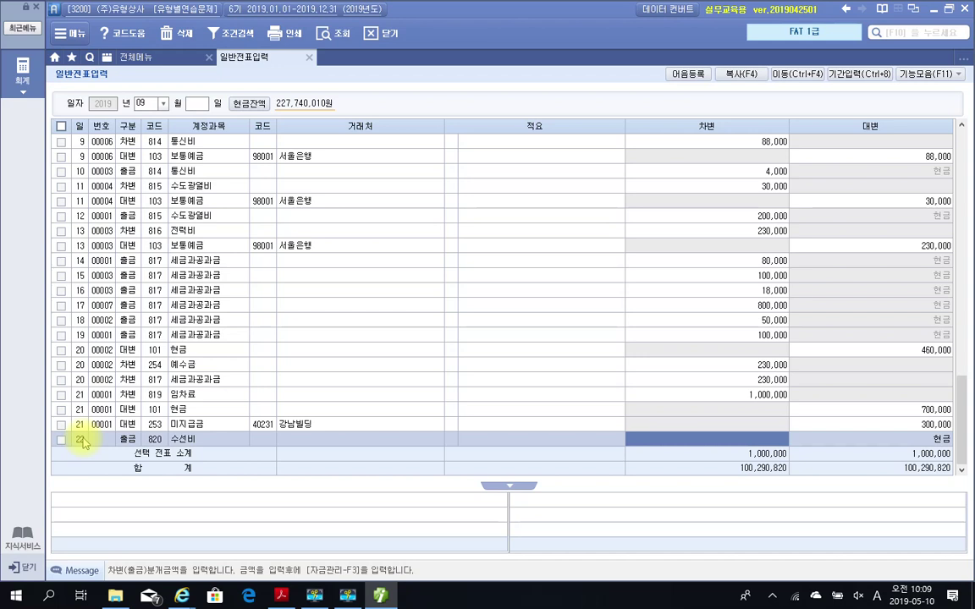
pyautogui.write('900000')
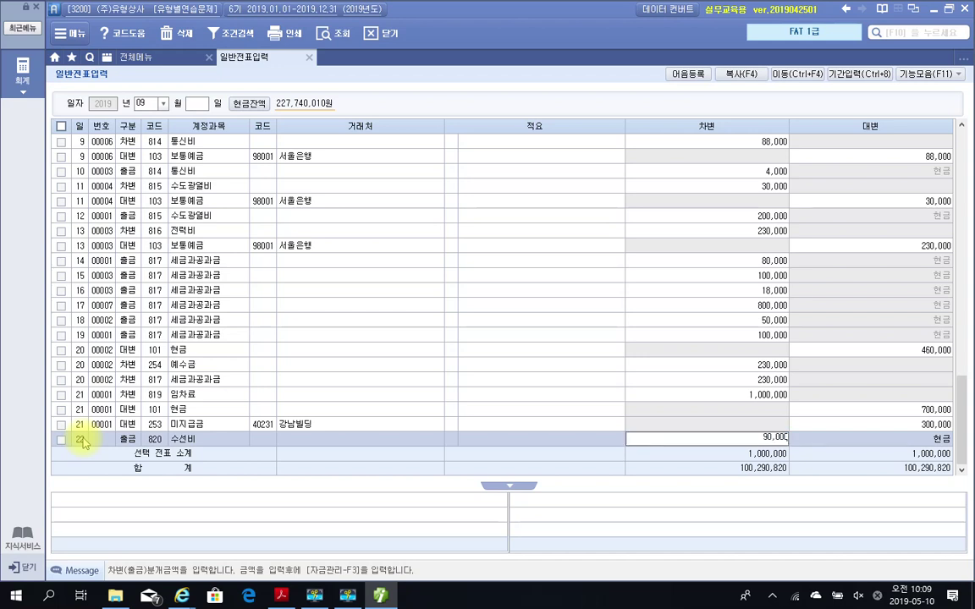
pyautogui.press('Return')
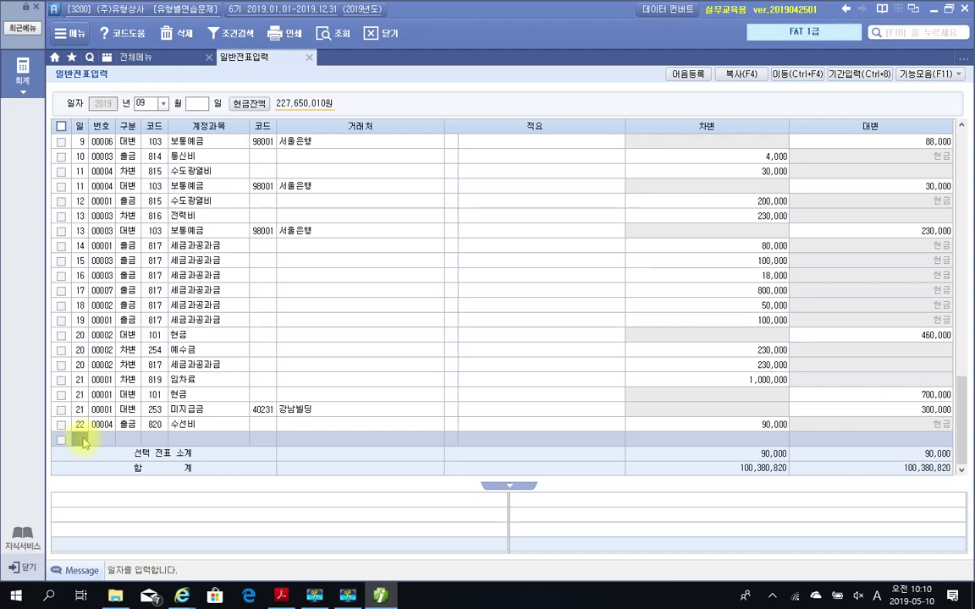
# - Start a 출금 line dated day 23 and assign it account 821 보험료
pyautogui.write('23')
pyautogui.press('Return')
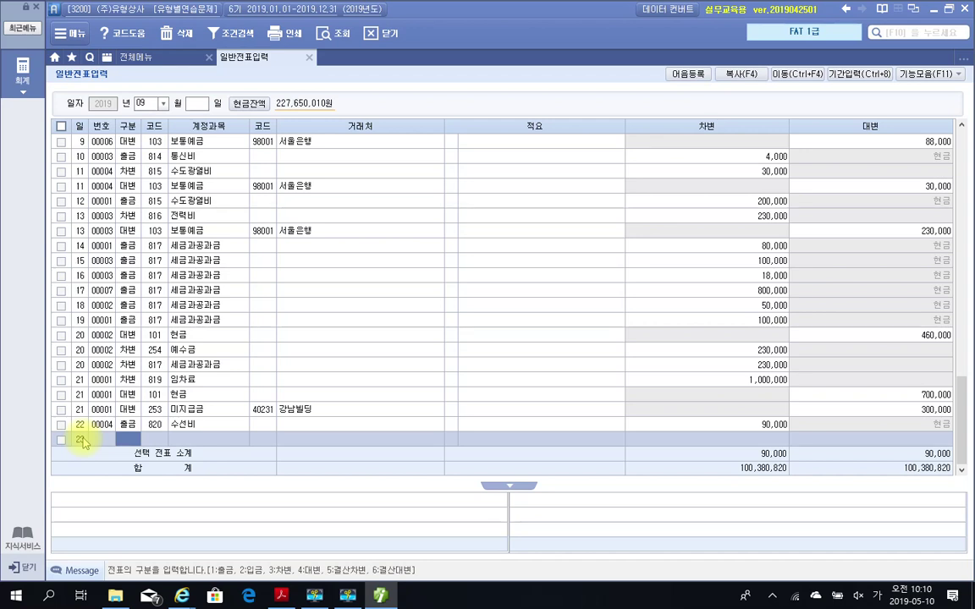
pyautogui.write('1')
pyautogui.press('Return')
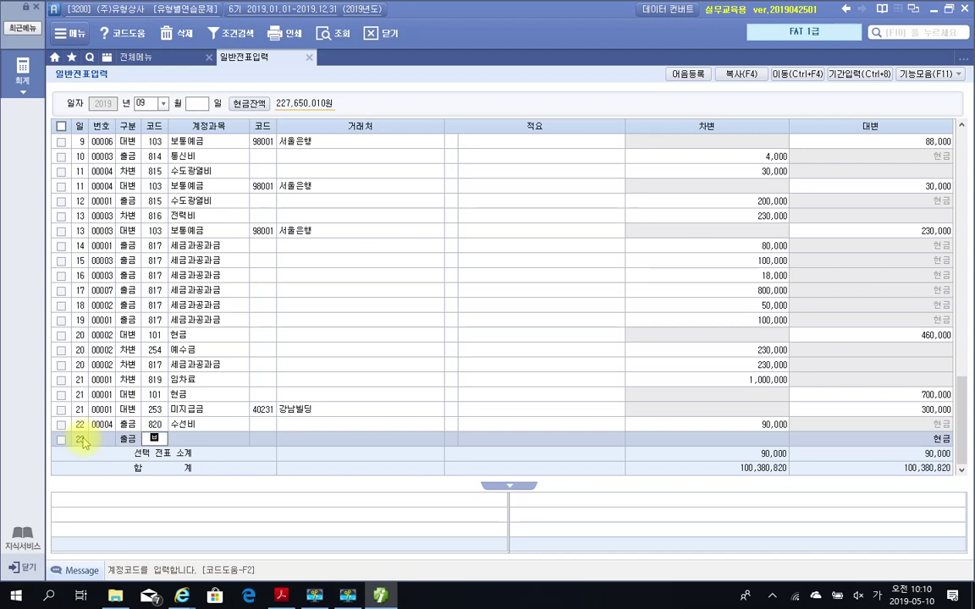
pyautogui.write('보통')
pyautogui.press('Return')
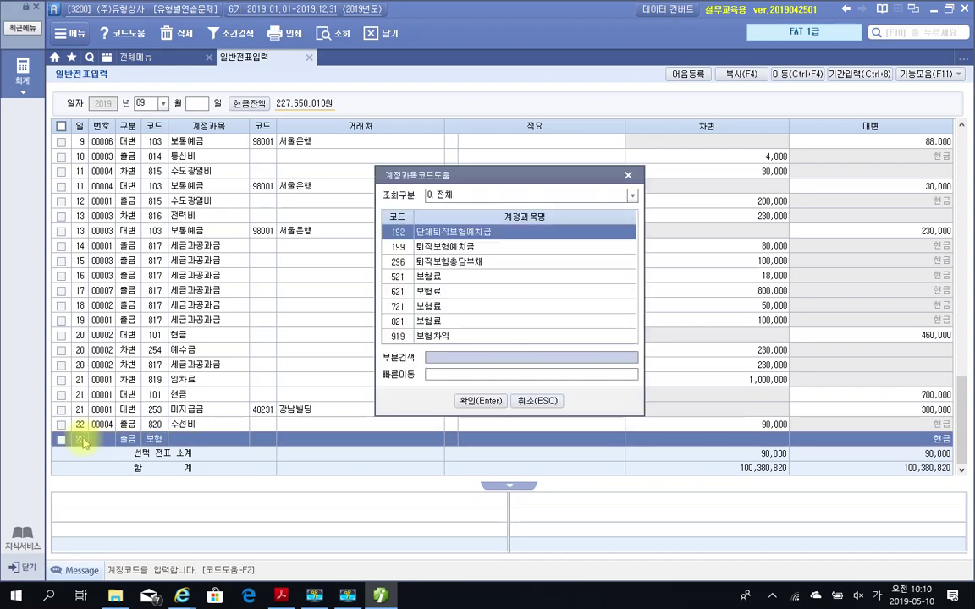
pyautogui.press('Down')
pyautogui.press('Down')
pyautogui.press('Down')
pyautogui.press('Down')
pyautogui.press('Down')
pyautogui.press('Down')
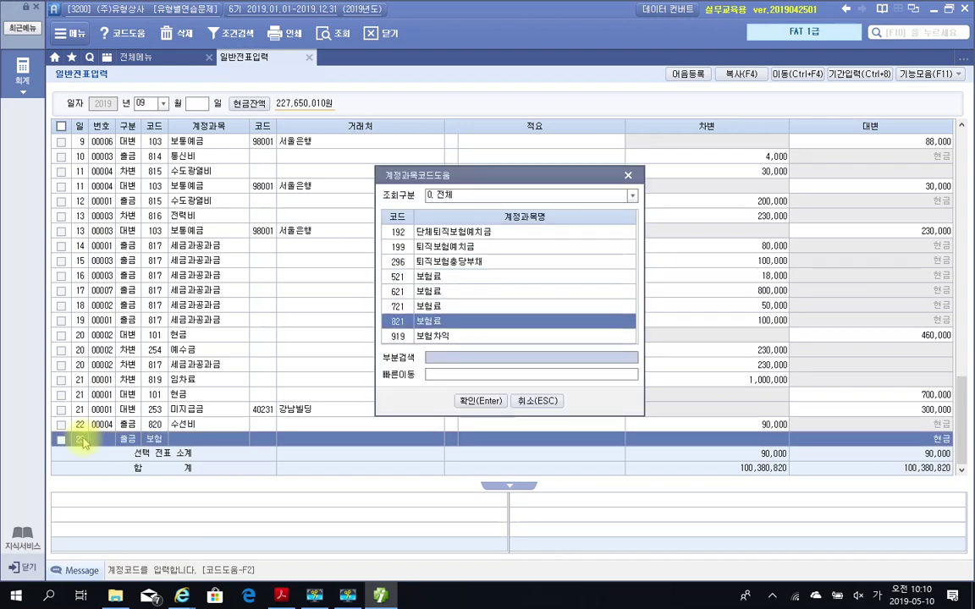
pyautogui.press('Return')
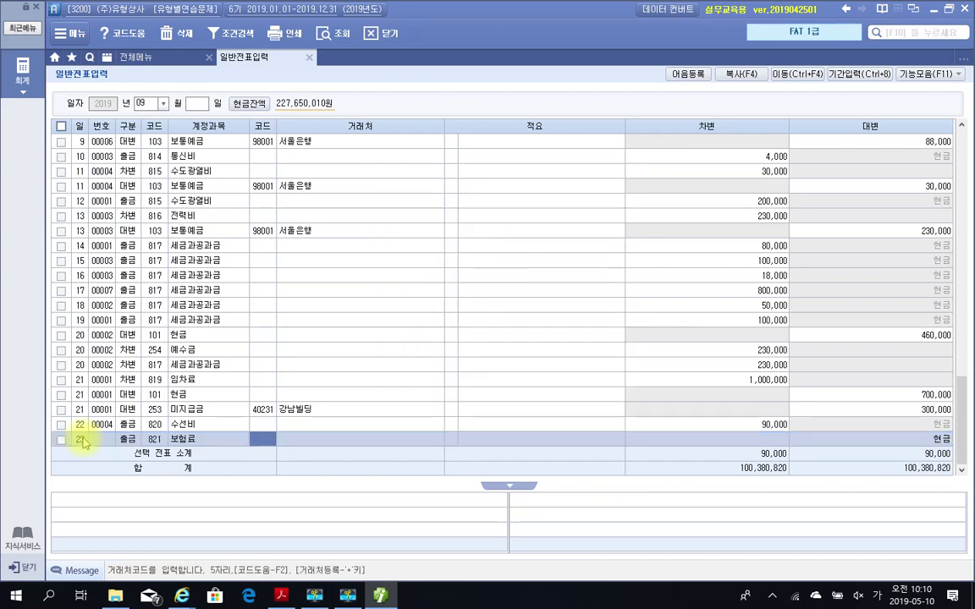
# - Leave the 보험료 line's vendor and description blank, set its debit amount to 1,200,000, and select the saved line
pyautogui.press('Return')
pyautogui.press('Return')
pyautogui.press('Return')
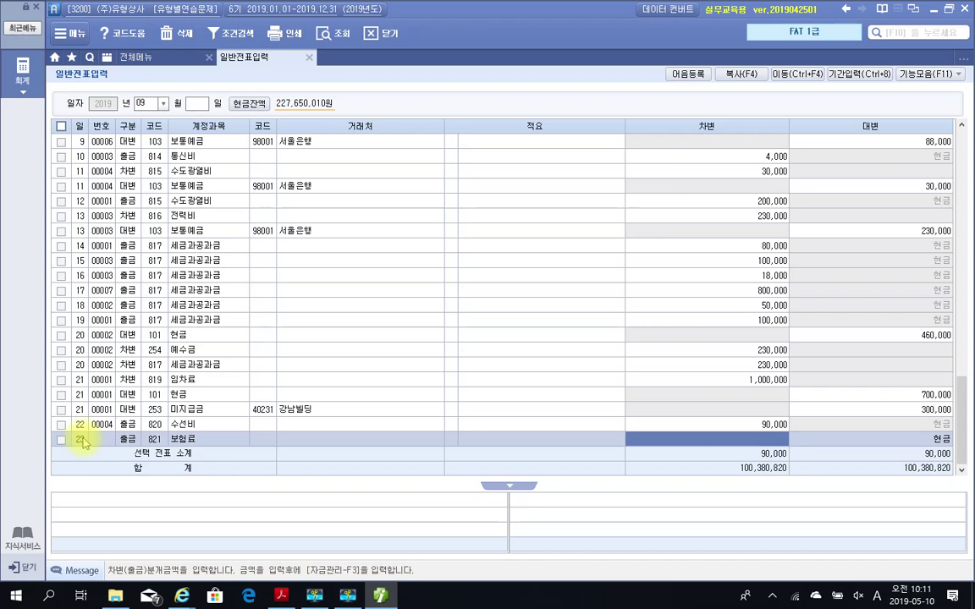
pyautogui.write('1200000')
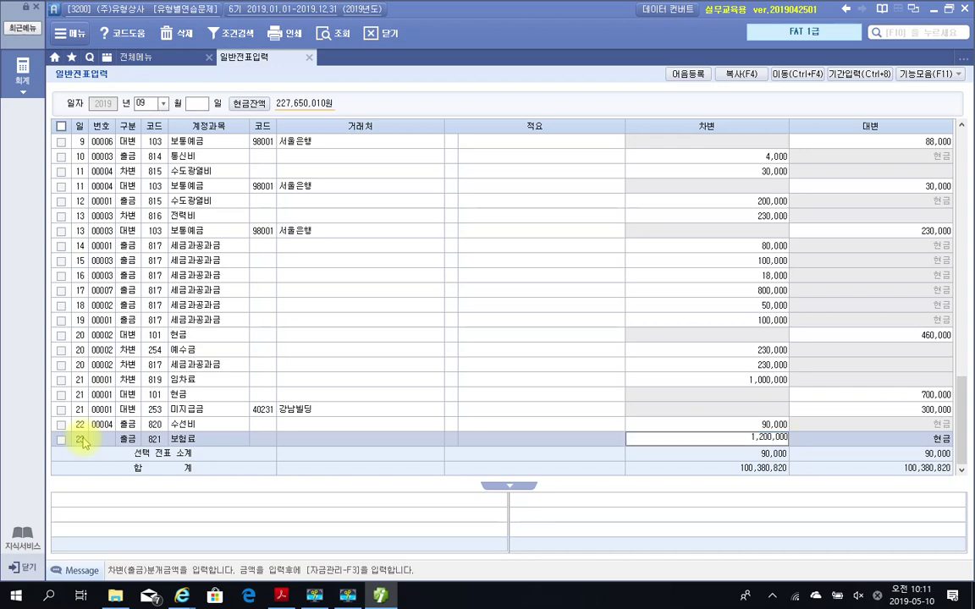
pyautogui.press('Return')
pyautogui.press('Up')
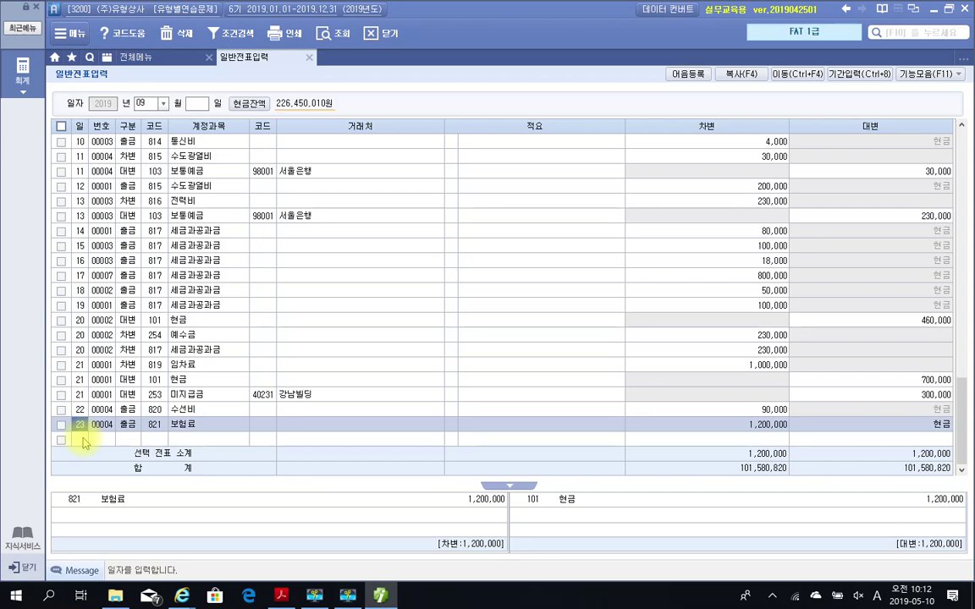
# - Open a blank Notepad document and shorten its window so the latest voucher lines remain visible beneath it
pyautogui.press('super')
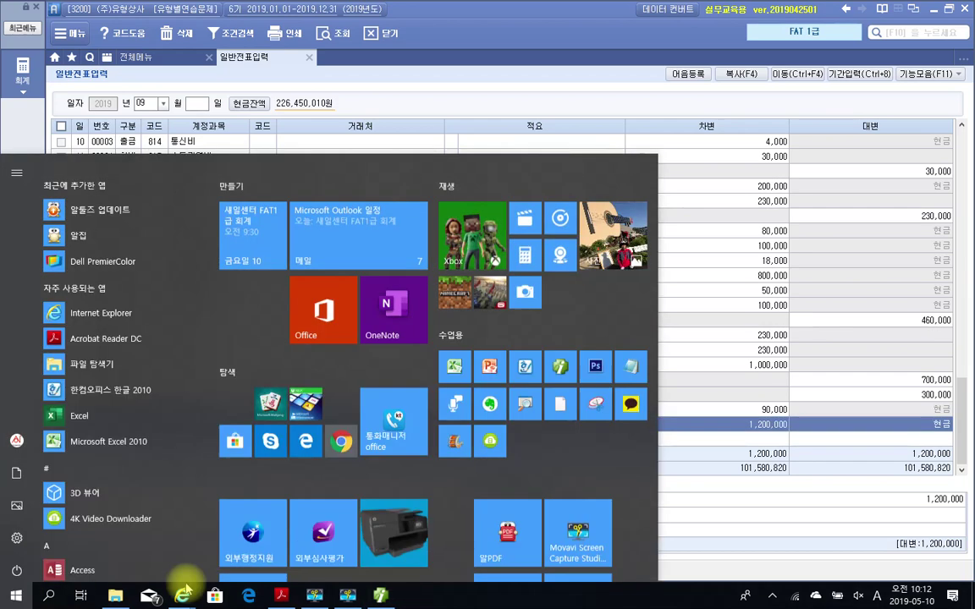
pyautogui.click(627, 337)
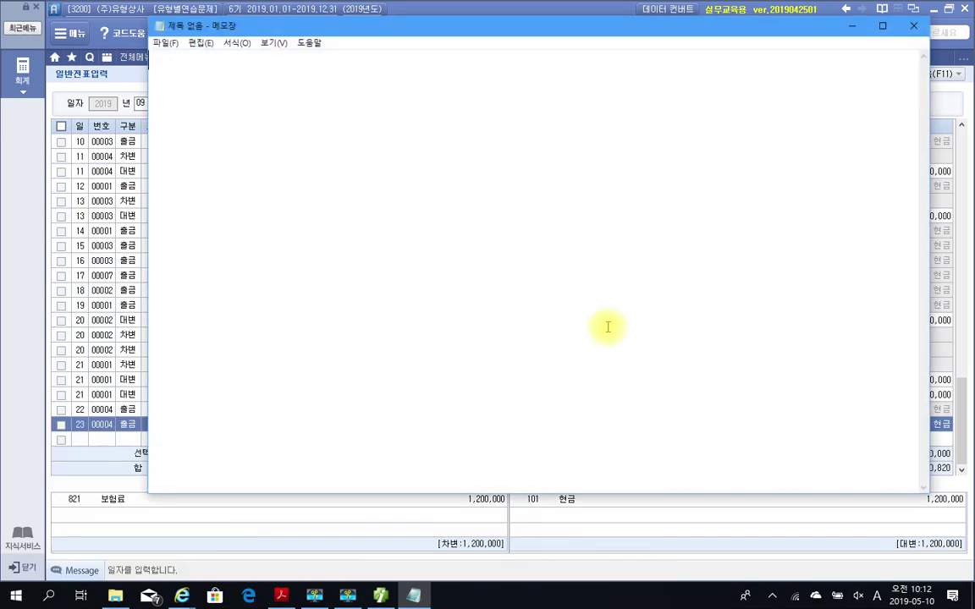
pyautogui.moveTo(529, 494); pyautogui.dragTo(531, 371)
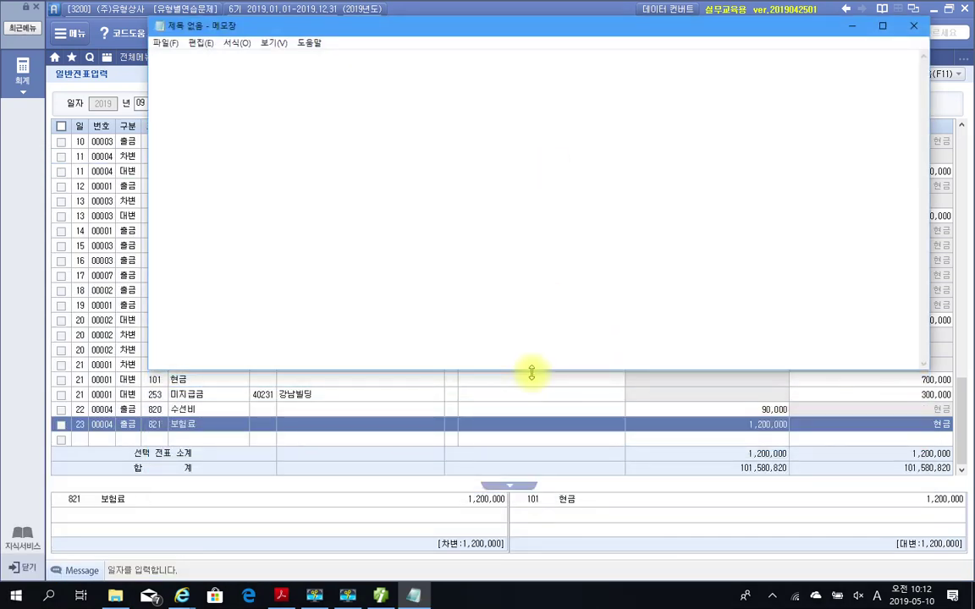
# - Copy the full 09월 23일 fire insurance transaction text from the PDF workbook in Acrobat Reader and paste it into the blank Notepad document
pyautogui.click(282, 597)
pyautogui.scroll(-8, 399, 414)
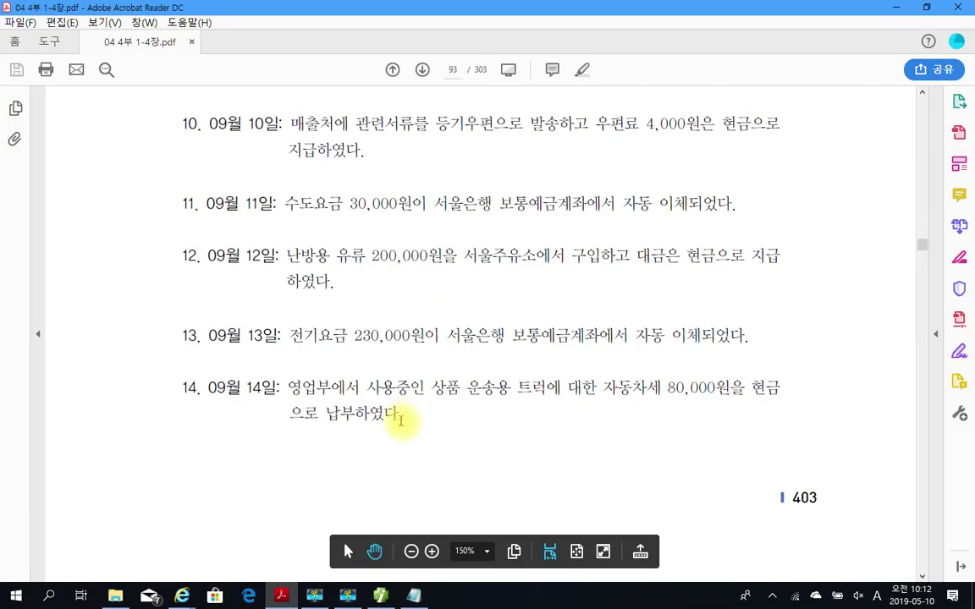
pyautogui.scroll(-20, 401, 421)
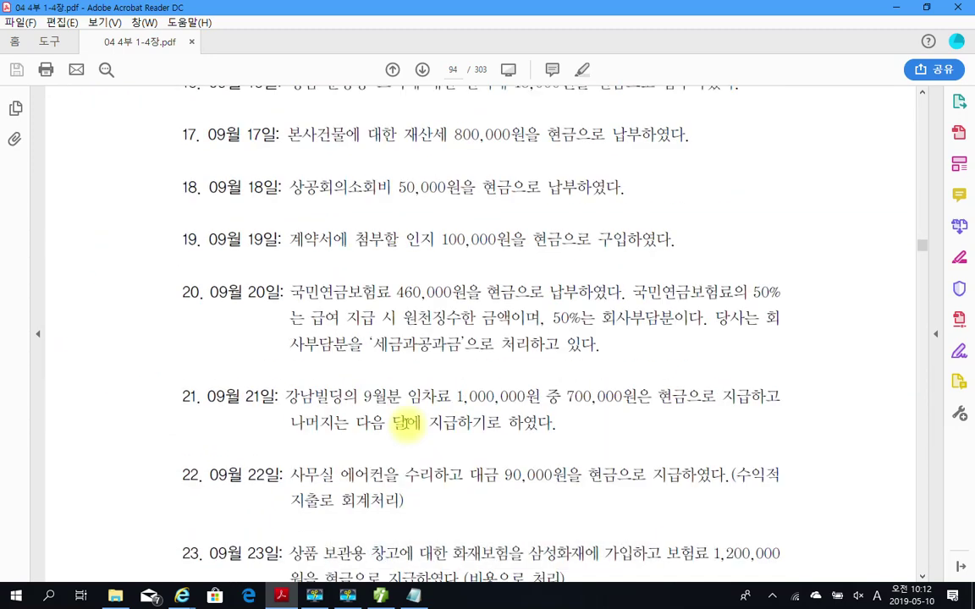
pyautogui.scroll(-4, 406, 424)
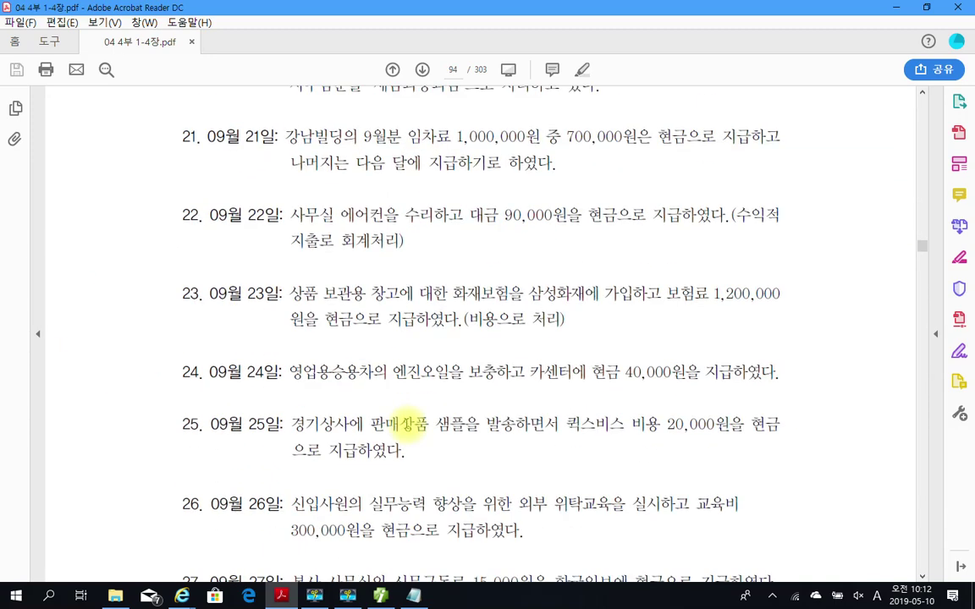
pyautogui.scroll(-2, 390, 412)
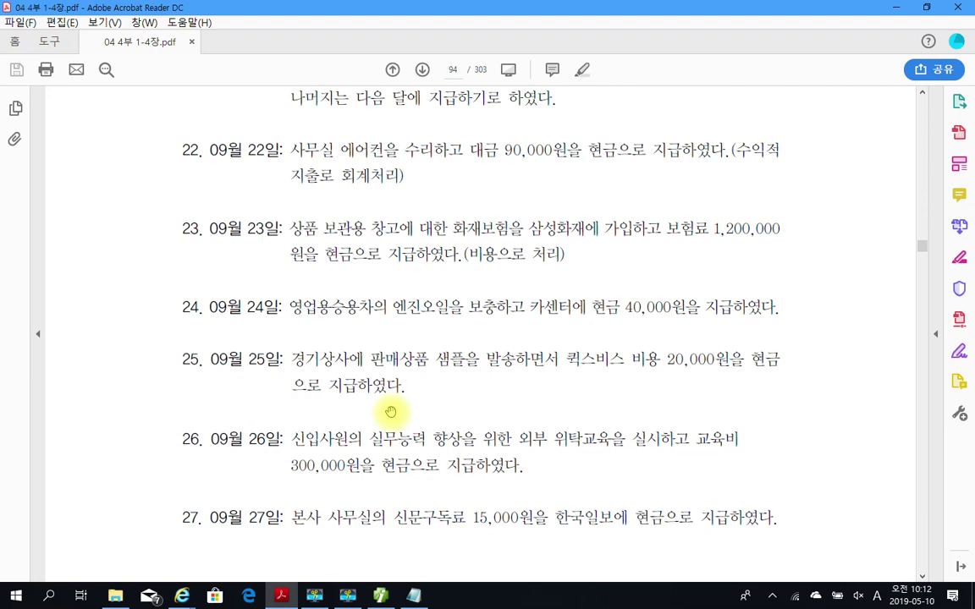
pyautogui.scroll(-3, 391, 413)
pyautogui.scroll(2, 381, 406)
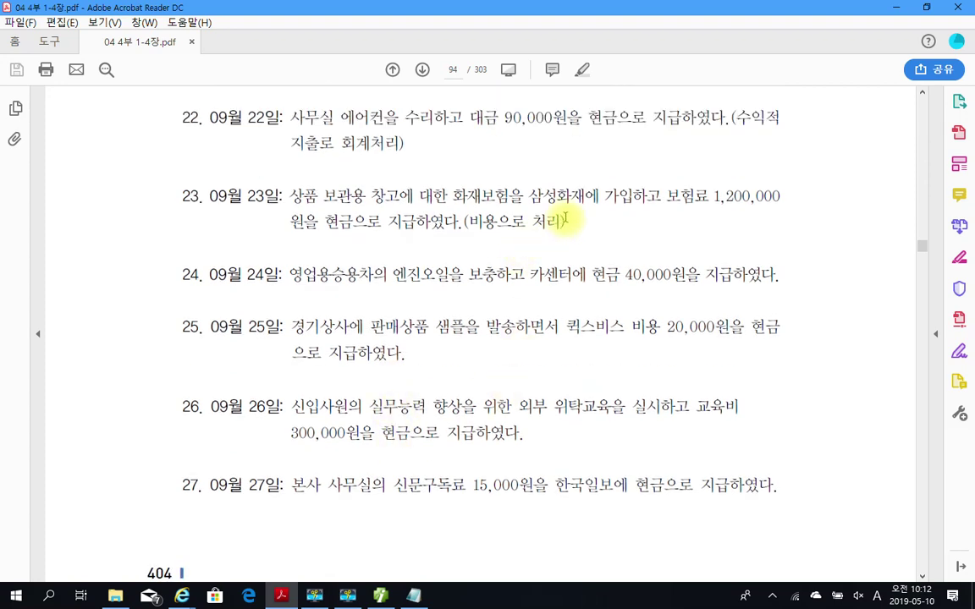
pyautogui.moveTo(565, 220); pyautogui.dragTo(214, 197)
pyautogui.hotkey('ctrl', 'c')
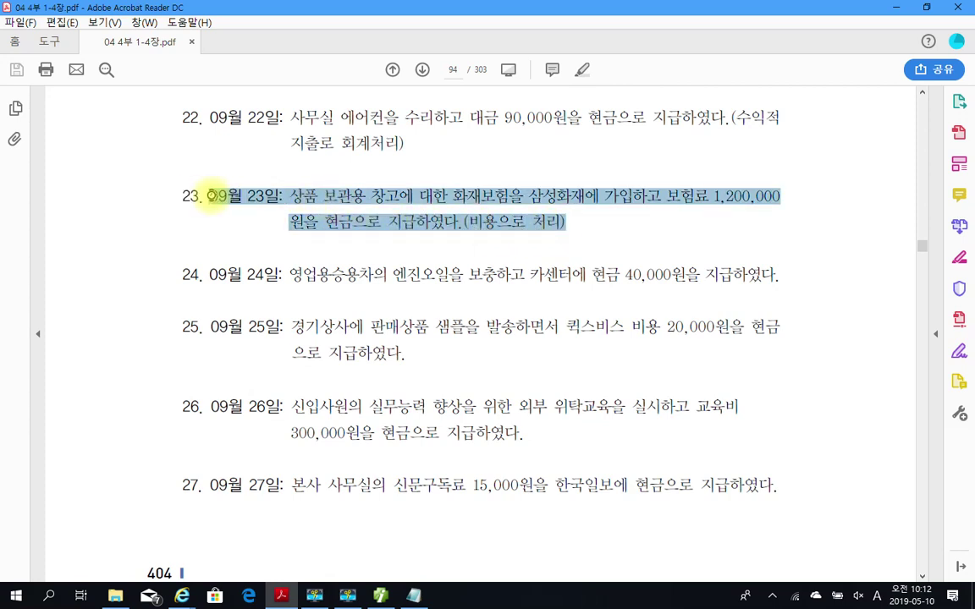
pyautogui.click(414, 596)
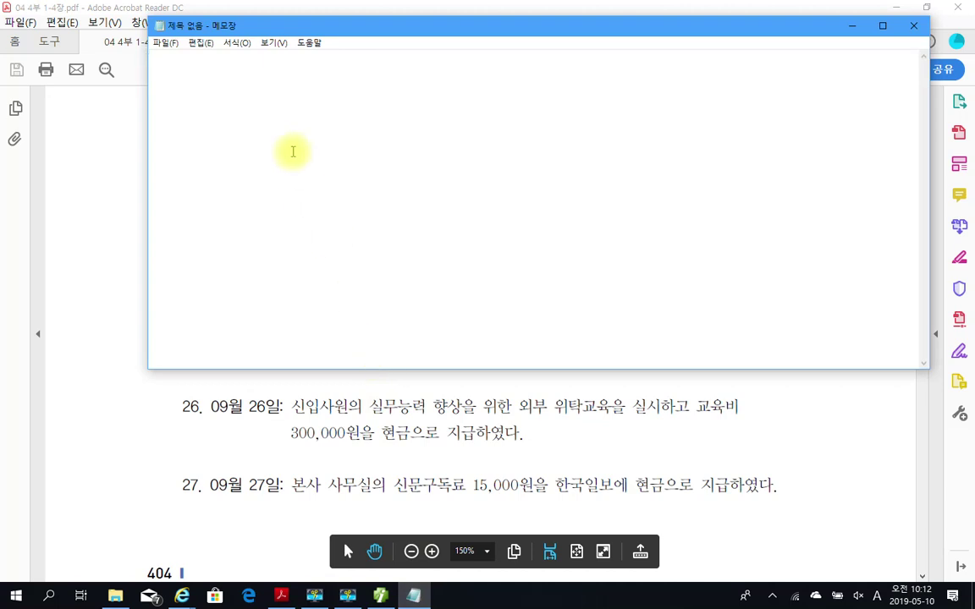
pyautogui.hotkey('ctrl', 'v')
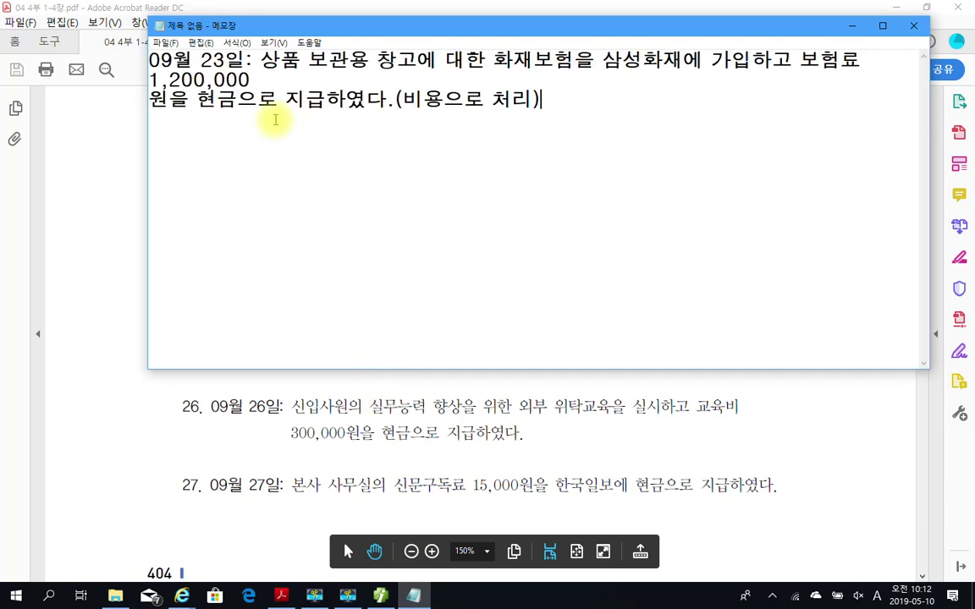
# - Join the split 1,200,000 and 원을 text onto one line and change the transaction's date to 09월 30일
pyautogui.click(281, 81)
pyautogui.press('Delete')
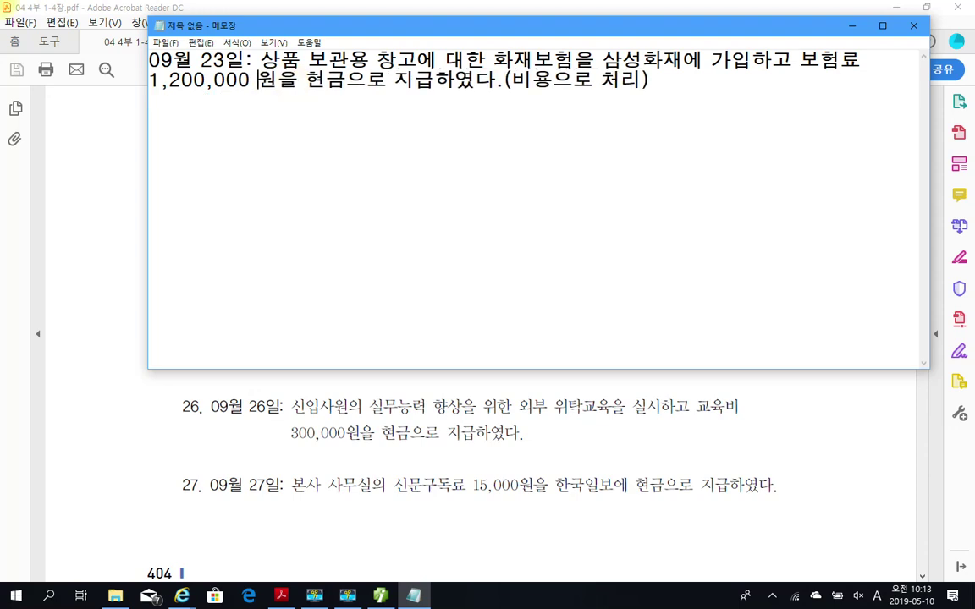
pyautogui.press('BackSpace')
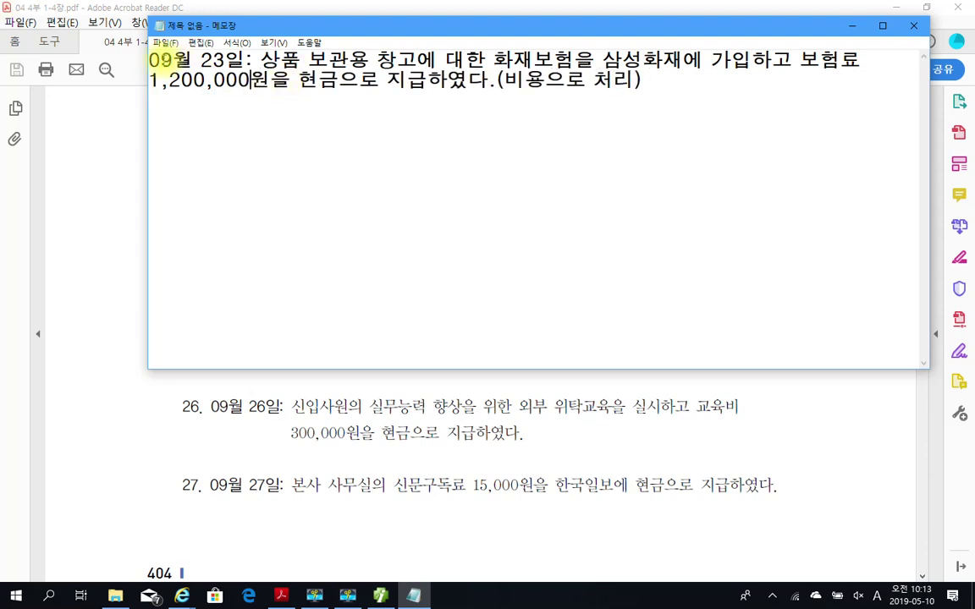
pyautogui.click(151, 63)
pyautogui.click(215, 60)
pyautogui.press('Delete')
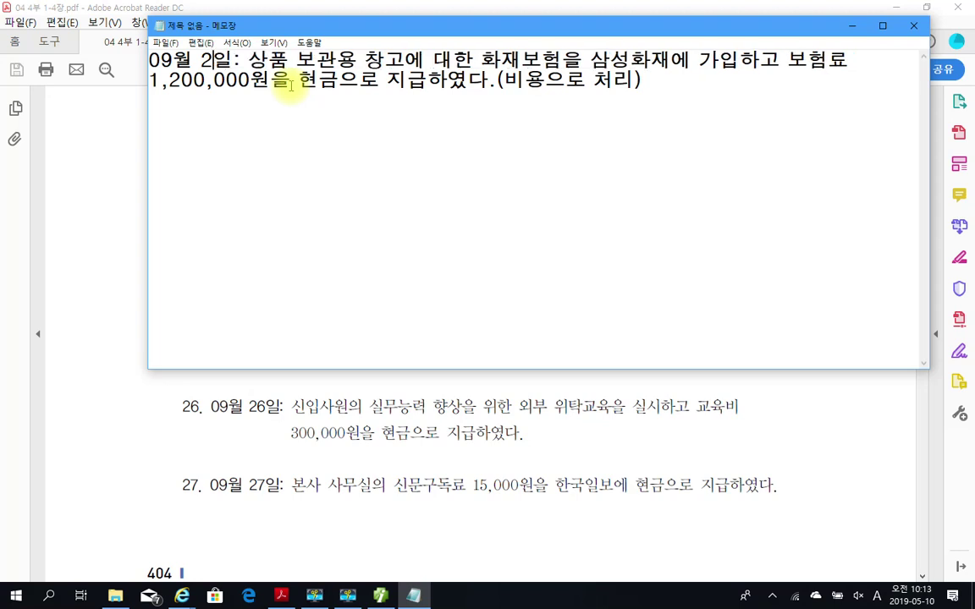
pyautogui.press('BackSpace')
pyautogui.write('30')
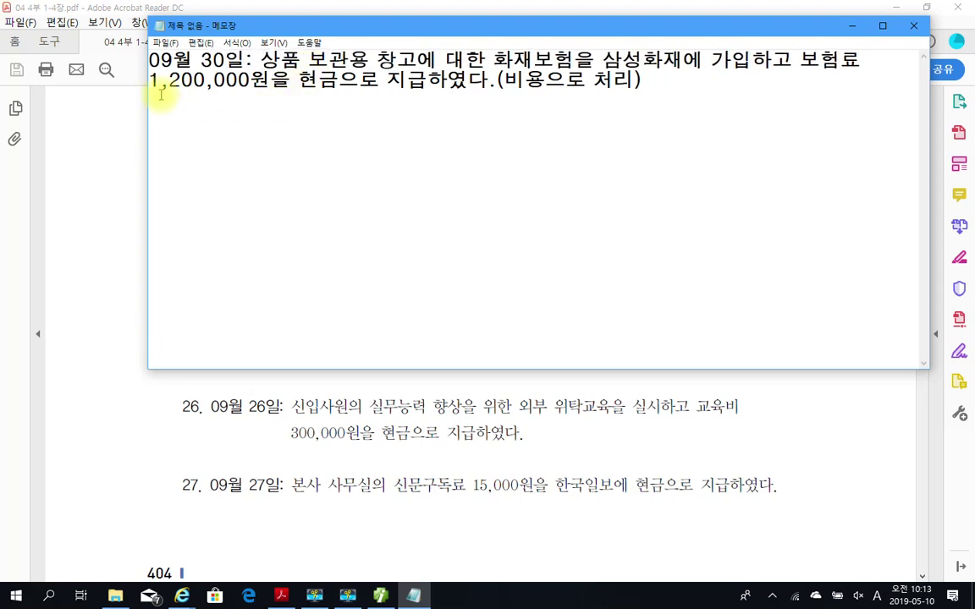
# - Put a dash before 09월 30일 and indent the transaction's second line beneath the start of its description
pyautogui.click(150, 61)
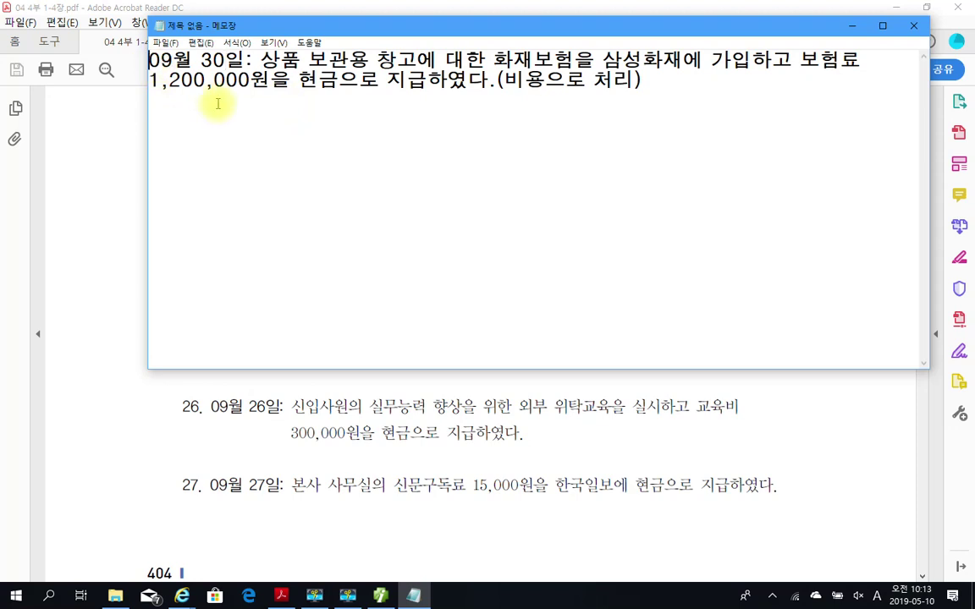
pyautogui.write('-')
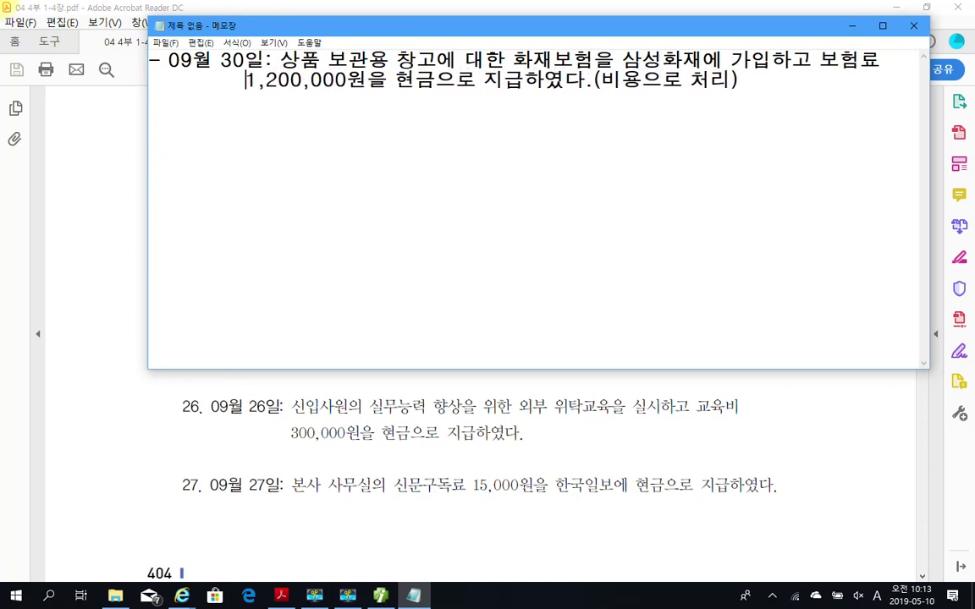
pyautogui.click(817, 87)
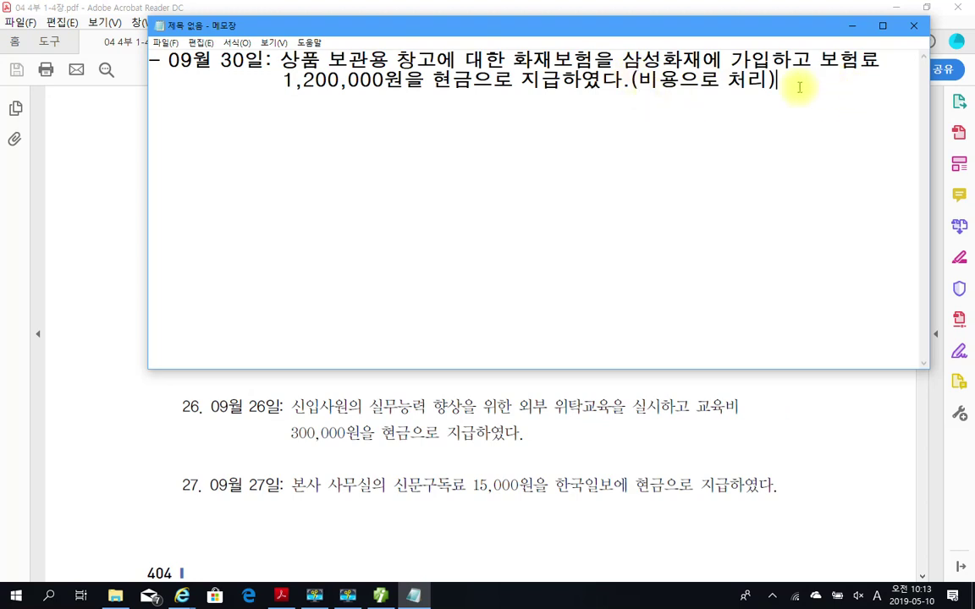
# - Leave a blank line below the transaction and write the indented debit entry 차)보험료 1,200,000
pyautogui.press('Return')
pyautogui.press('Return')
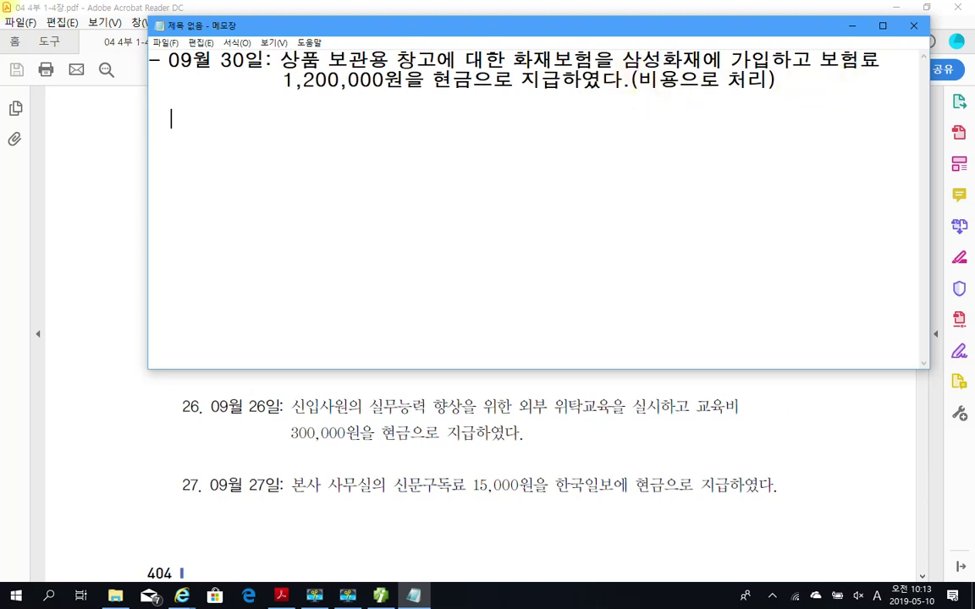
pyautogui.write('ck')
pyautogui.press('BackSpace')
pyautogui.press('BackSpace')
pyautogui.write('채')
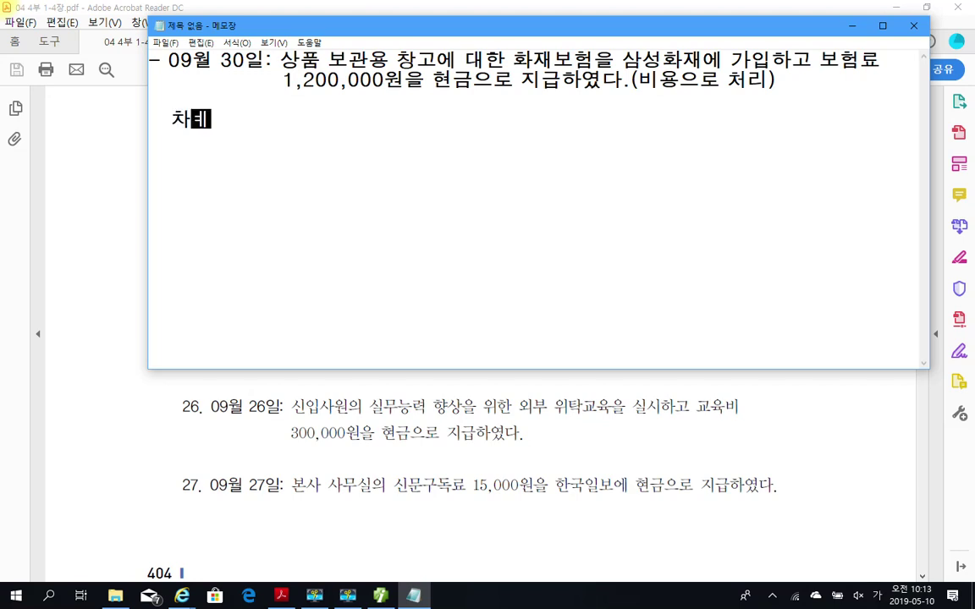
pyautogui.write(')보험표')
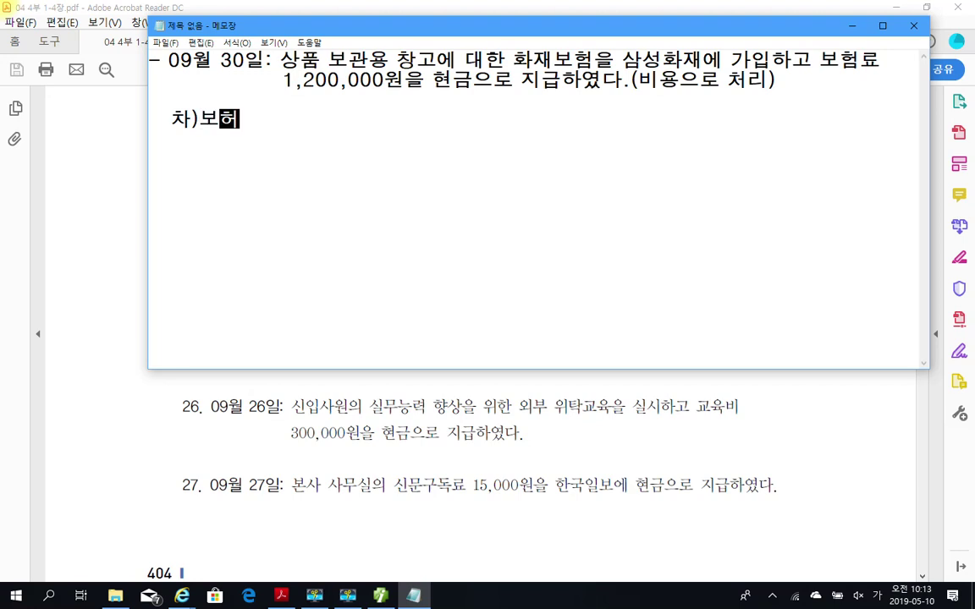
pyautogui.press('BackSpace')
pyautogui.press('BackSpace')
pyautogui.write('료 1,200,000')
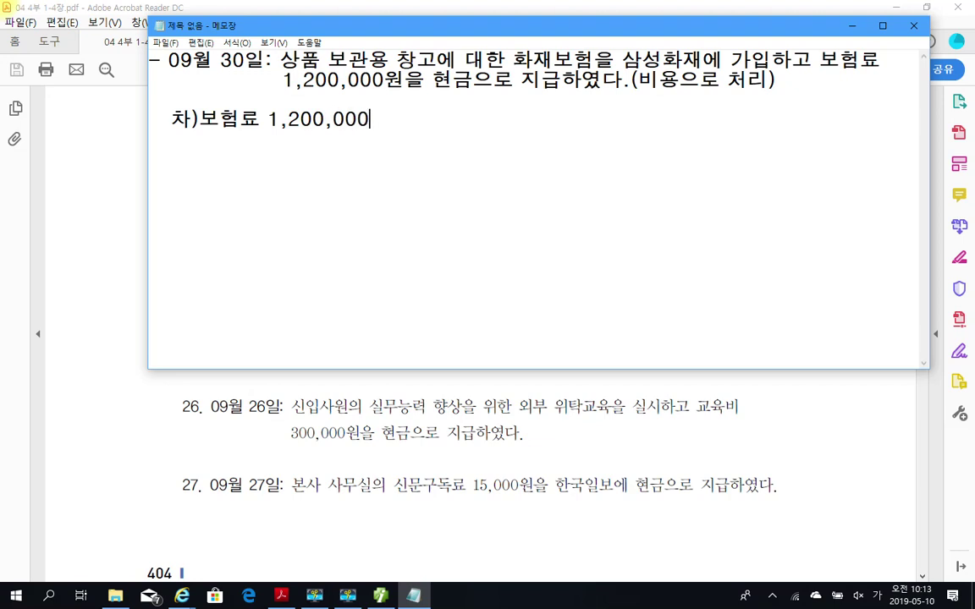
# - Add the credit entry 대)현금 1,200,000 on the same line, spaced apart from the 보험료 debit
pyautogui.write('      대')
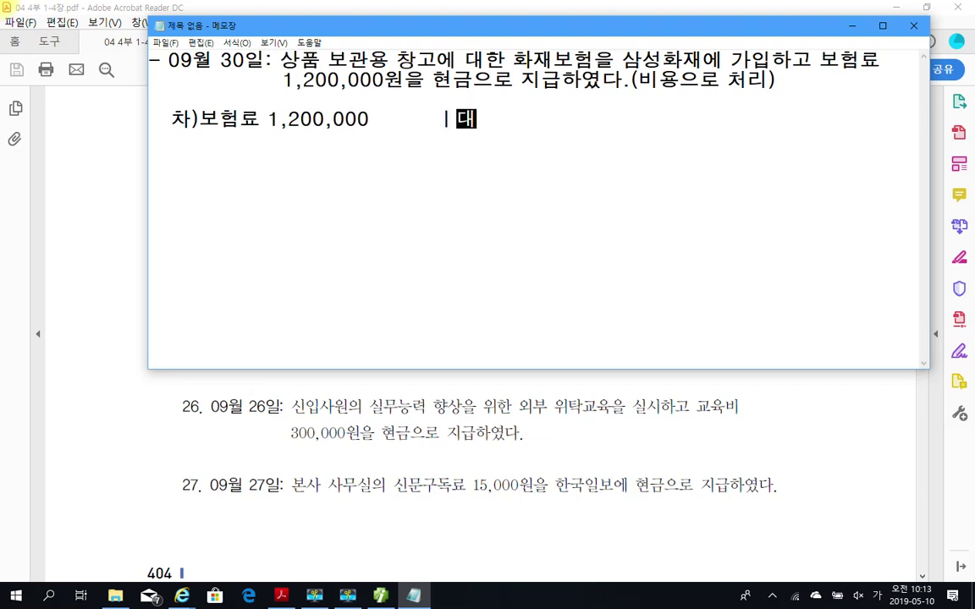
pyautogui.write(')')
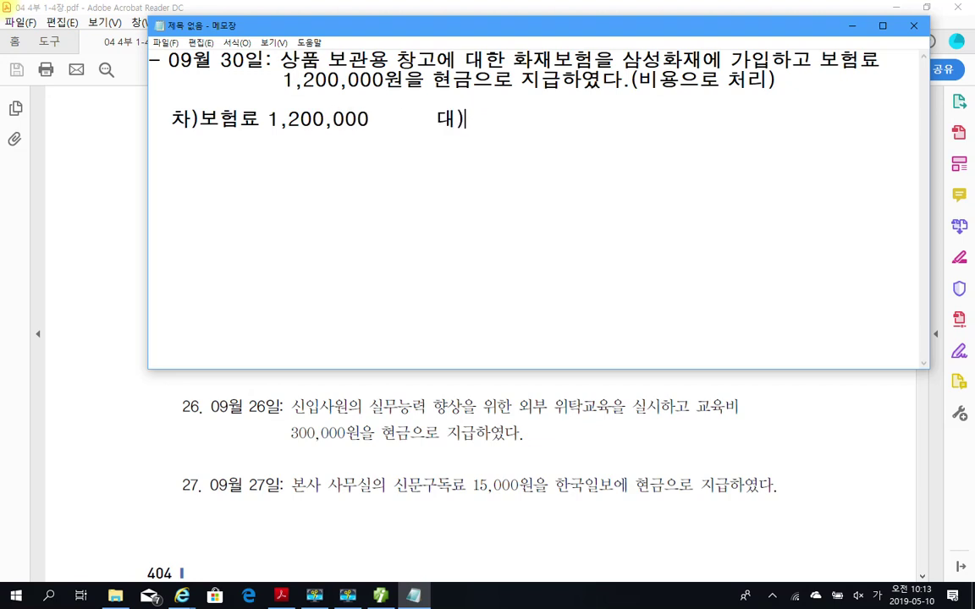
pyautogui.write('현금 1,200,000')
pyautogui.press('Return')
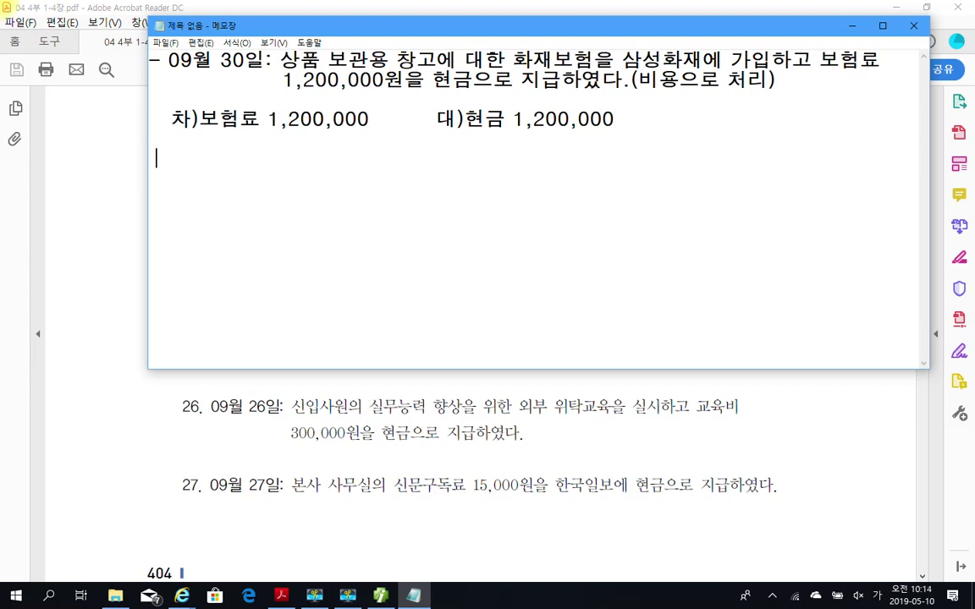
# - Add the heading "- 결산수정 분개" below the 보험료 and 현금 entry, after a blank line
pyautogui.write('결산수정ㅂ')
pyautogui.press('BackSpace')
pyautogui.write('분개')
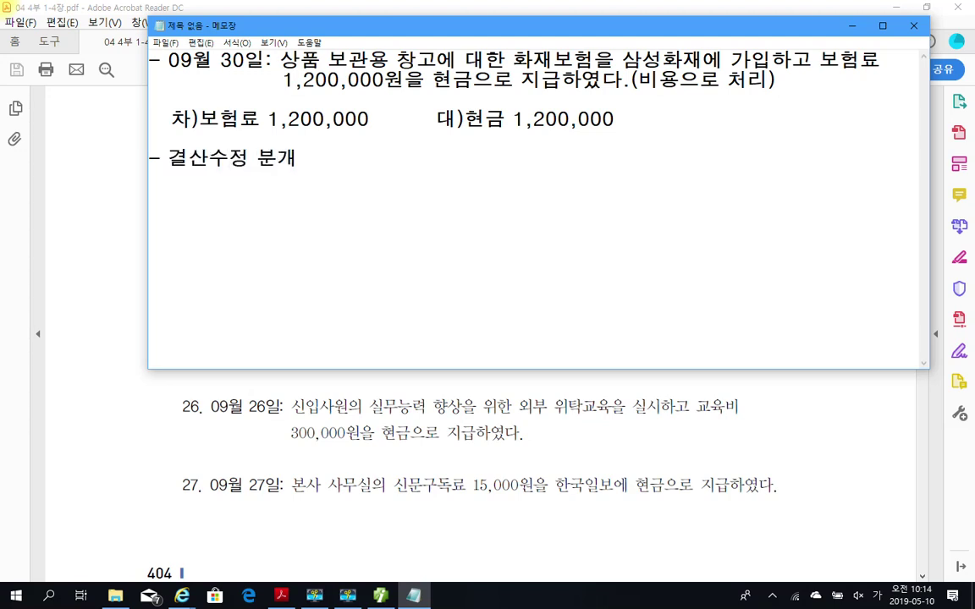
# - Write the indented debit entry 차)선급비용 900,000 under the 결산수정 분개 heading
pyautogui.press('Return')
pyautogui.write('차)선')
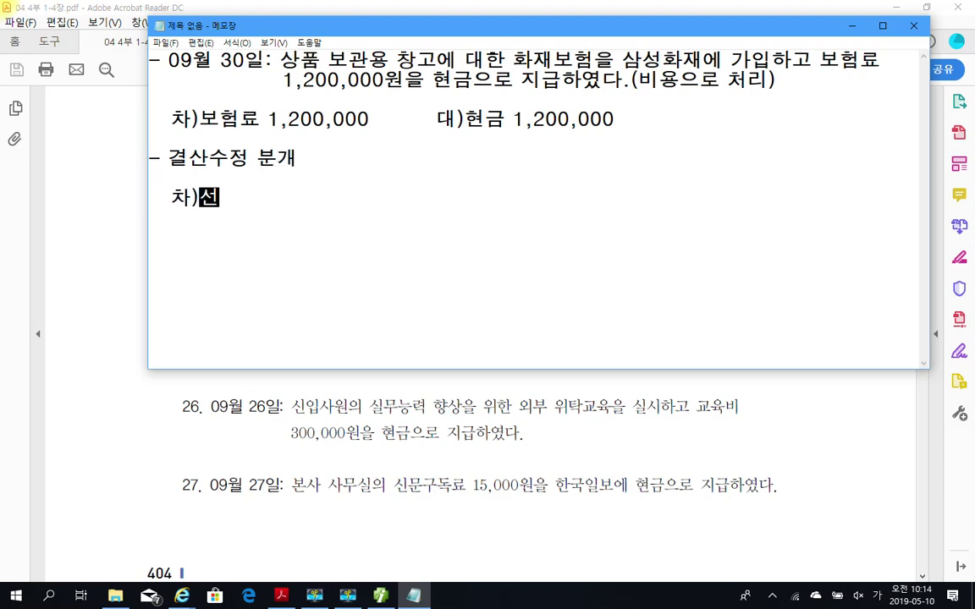
pyautogui.write('급비용 900,000')
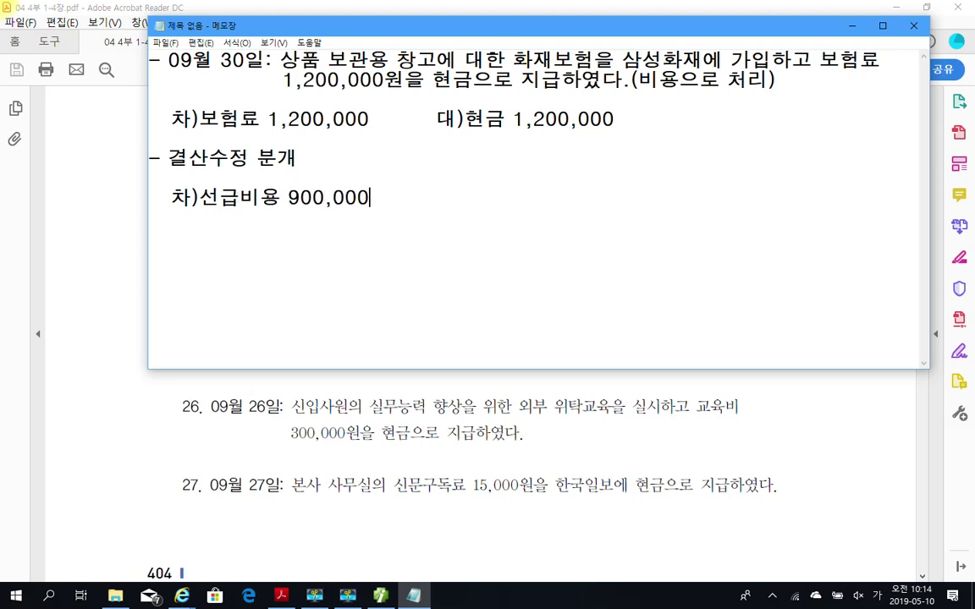
pyautogui.press('BackSpace')
pyautogui.press('BackSpace')
pyautogui.press('BackSpace')
pyautogui.write('00')
pyautogui.write('0')
# - Complete the adjusting entry with the credit 대)보험료 900,000 and add a full-width dashed separator line beneath it
pyautogui.write('     대)보험')
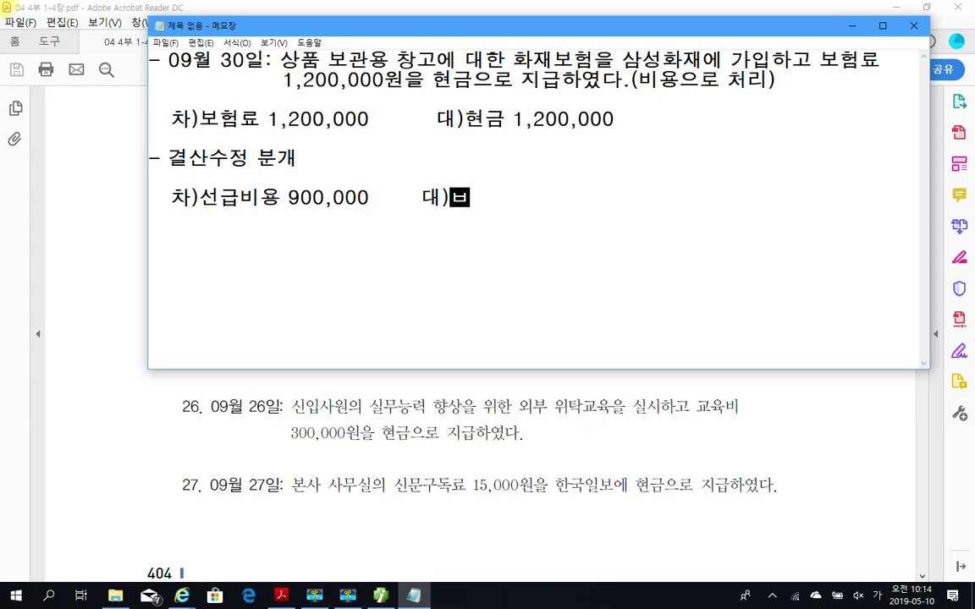
pyautogui.write('료 9')
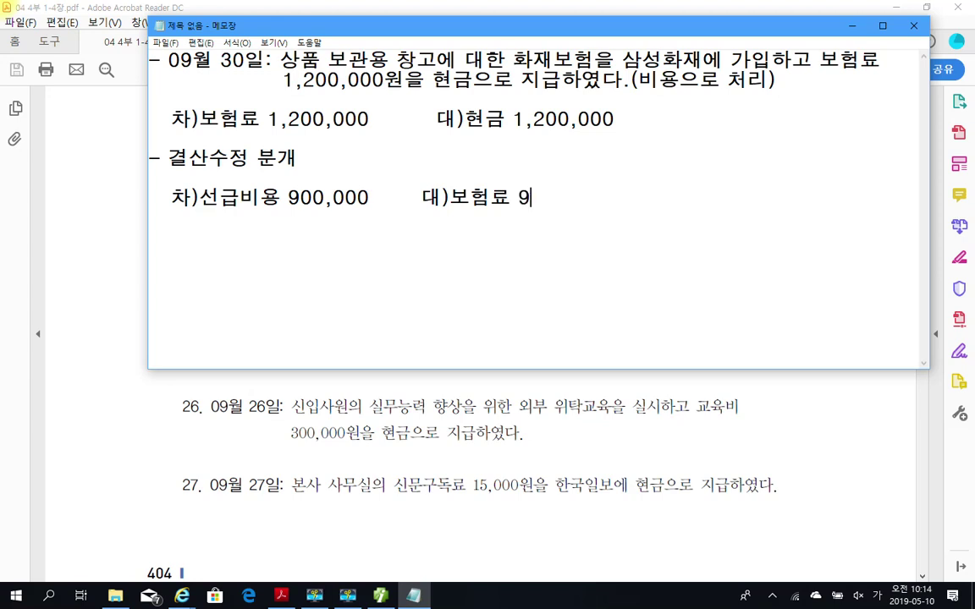
pyautogui.write('00,000 ')
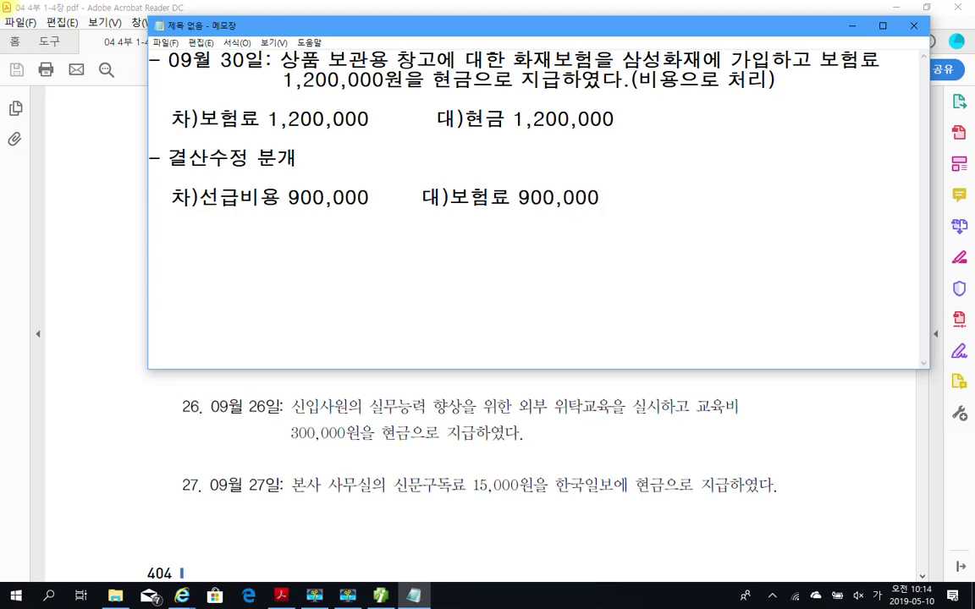
pyautogui.write('--------------------------------')
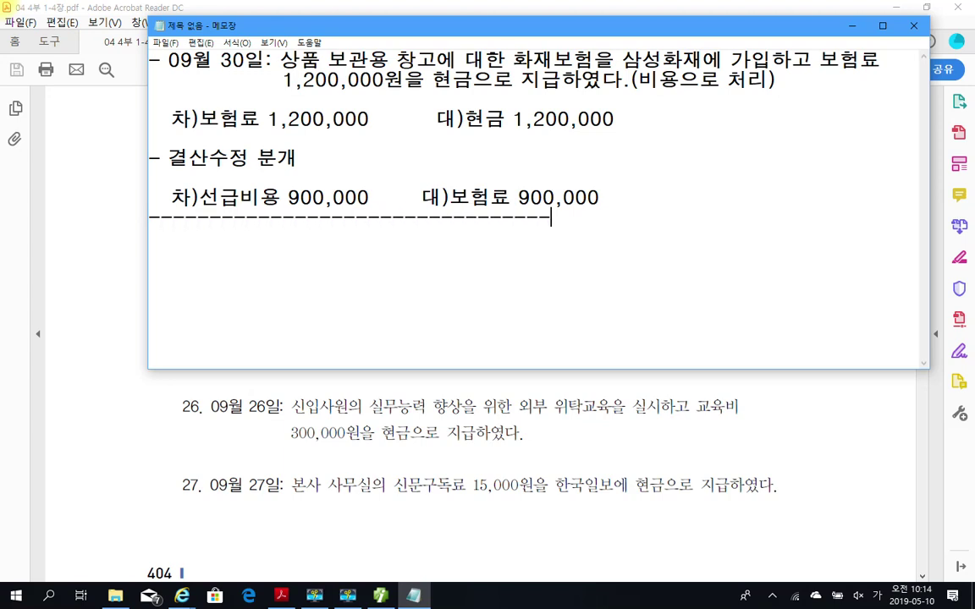
pyautogui.write('-------------------------------')
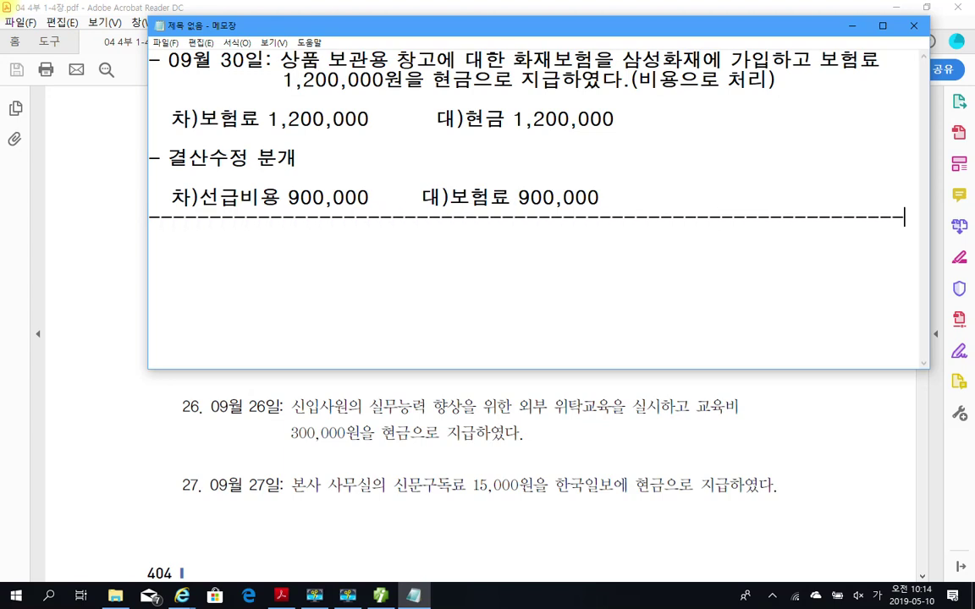
# - Review the 결산수정 분개 heading, the 비용으로 처리 remark and the 선급비용 adjusting amount in the note
pyautogui.moveTo(167, 157); pyautogui.dragTo(303, 158)
pyautogui.click(316, 157)
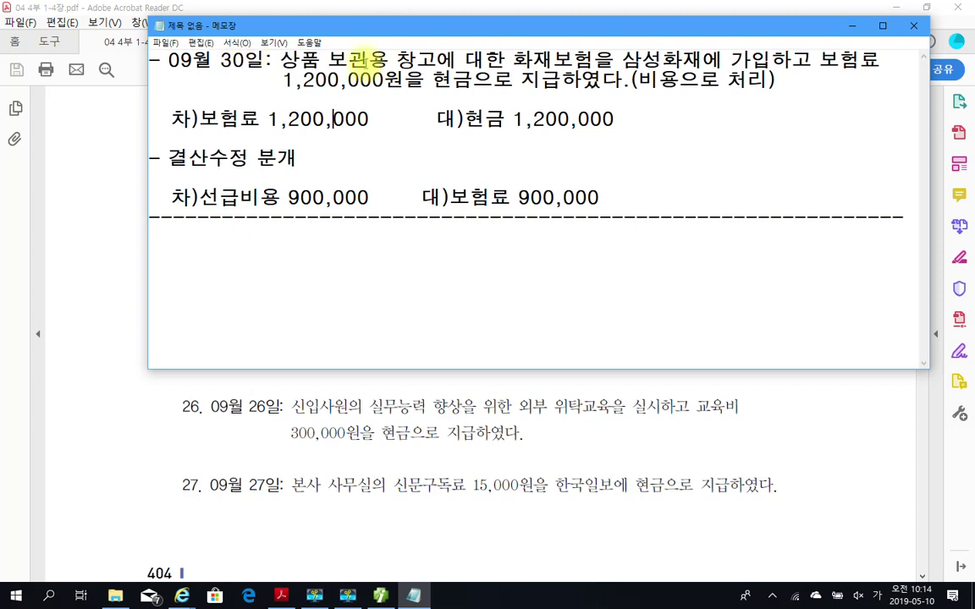
pyautogui.moveTo(639, 80); pyautogui.dragTo(756, 79)
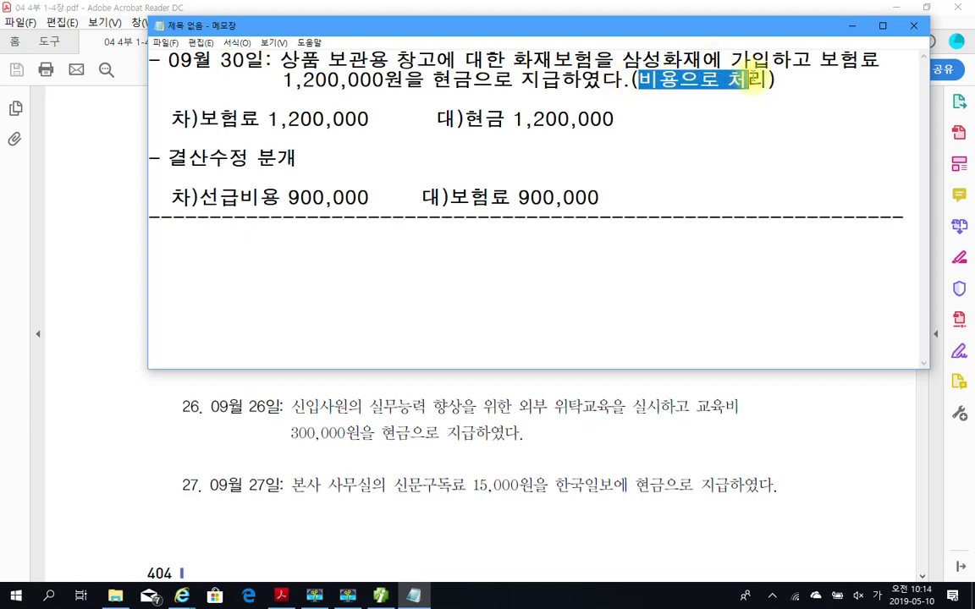
pyautogui.click(371, 194)
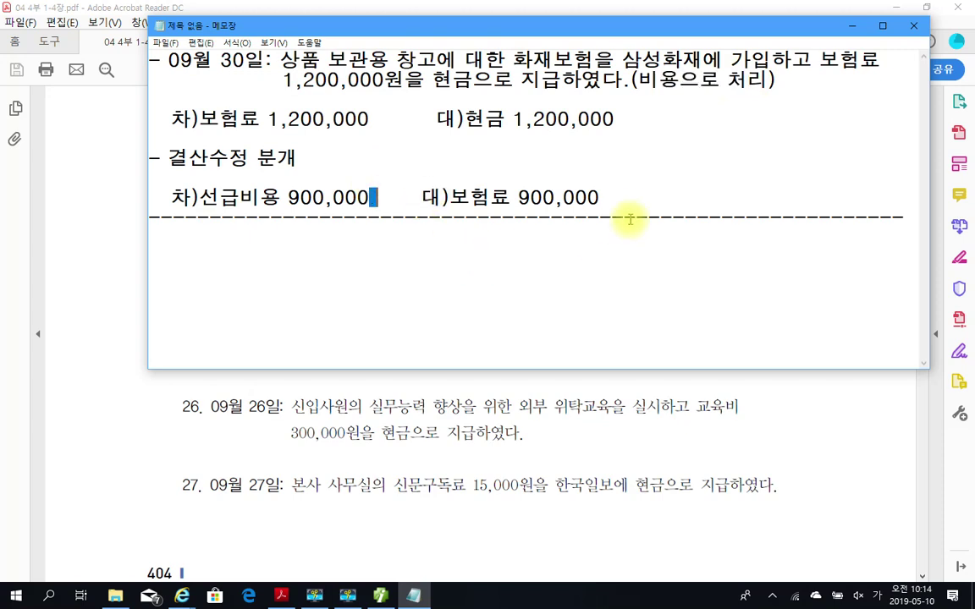
# - Copy the two-line 09월 30일 fire insurance transaction and paste it on a new line below the dashed separator
pyautogui.moveTo(796, 77); pyautogui.dragTo(129, 58)
pyautogui.hotkey('ctrl', 'c')
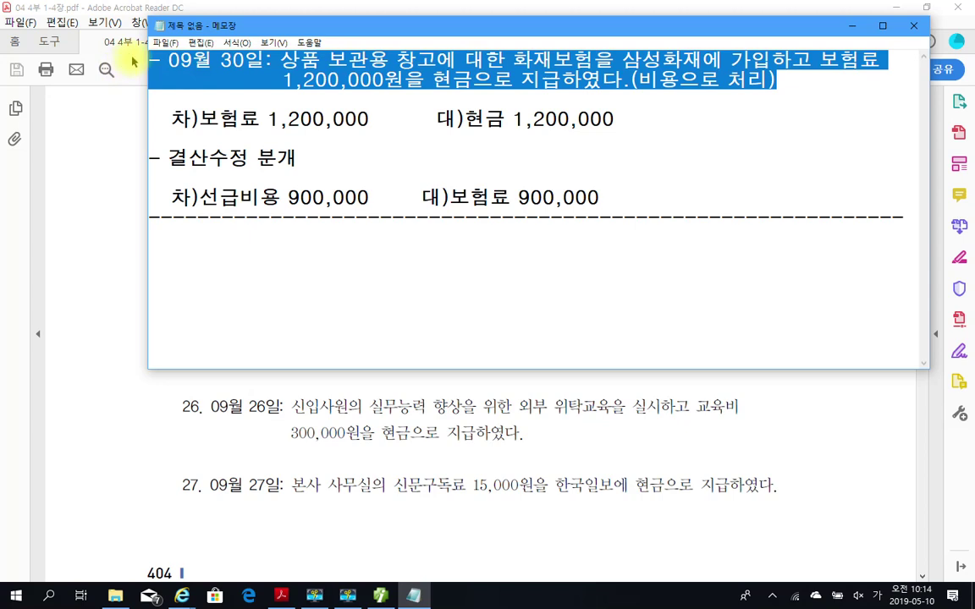
pyautogui.click(176, 236)
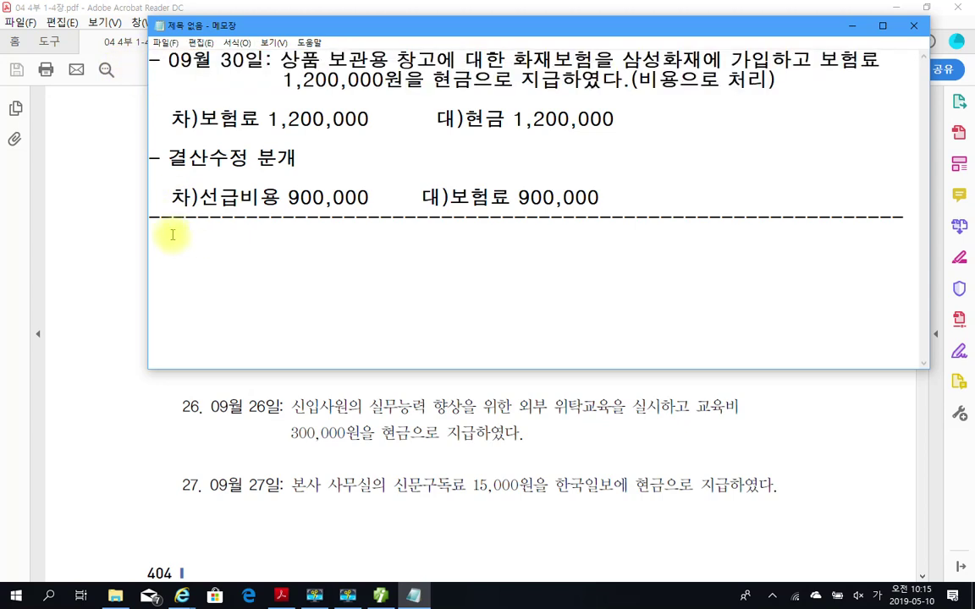
pyautogui.click(908, 219)
pyautogui.press('Return')
pyautogui.hotkey('ctrl', 'v')
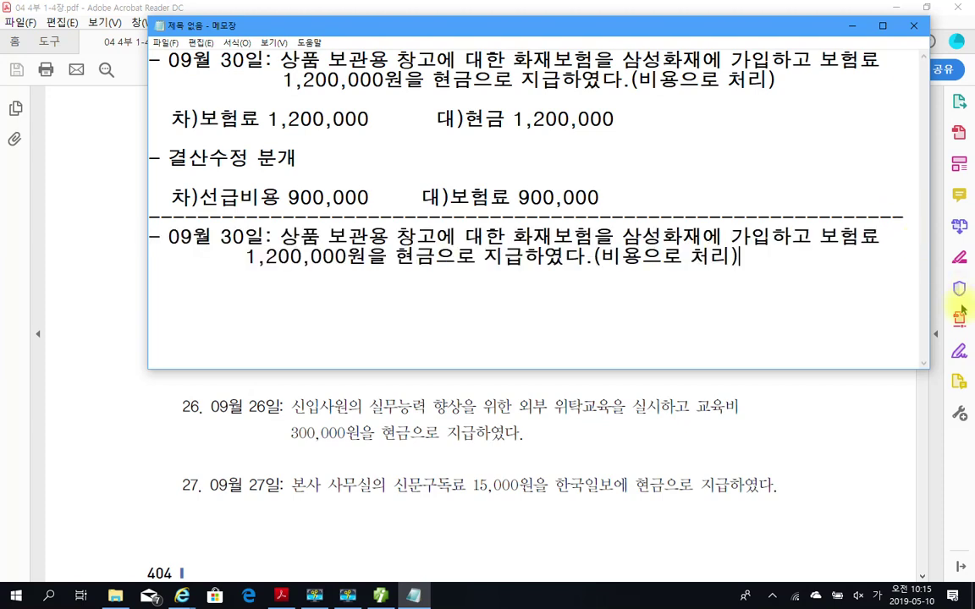
# - Change 비용으로 처리 to 자산으로 처리 in the copied transaction and indent its second line like the original
pyautogui.click(646, 254)
pyautogui.press('BackSpace')
pyautogui.press('BackSpace')
pyautogui.write('ㅈㅏ산')
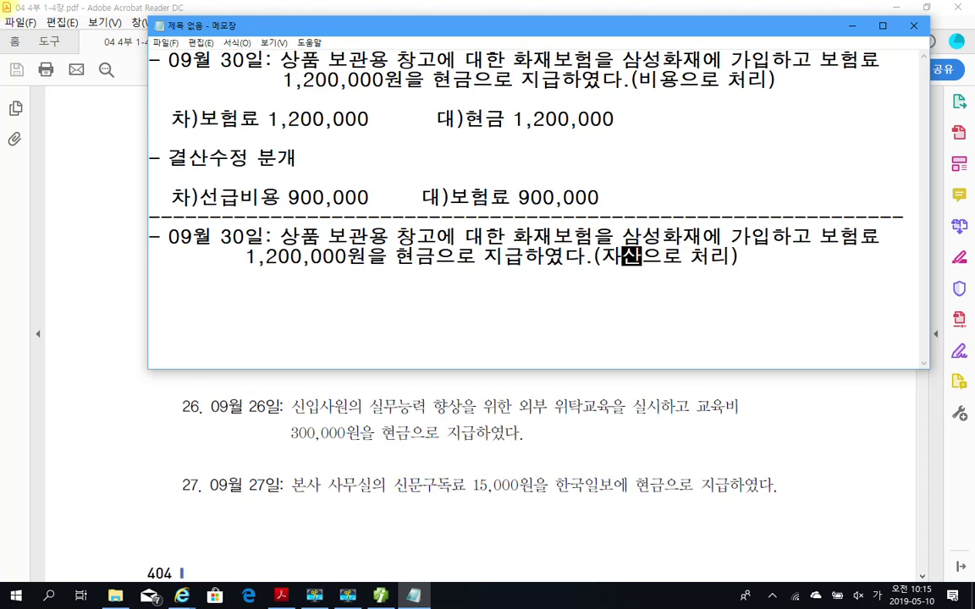
pyautogui.click(246, 256)
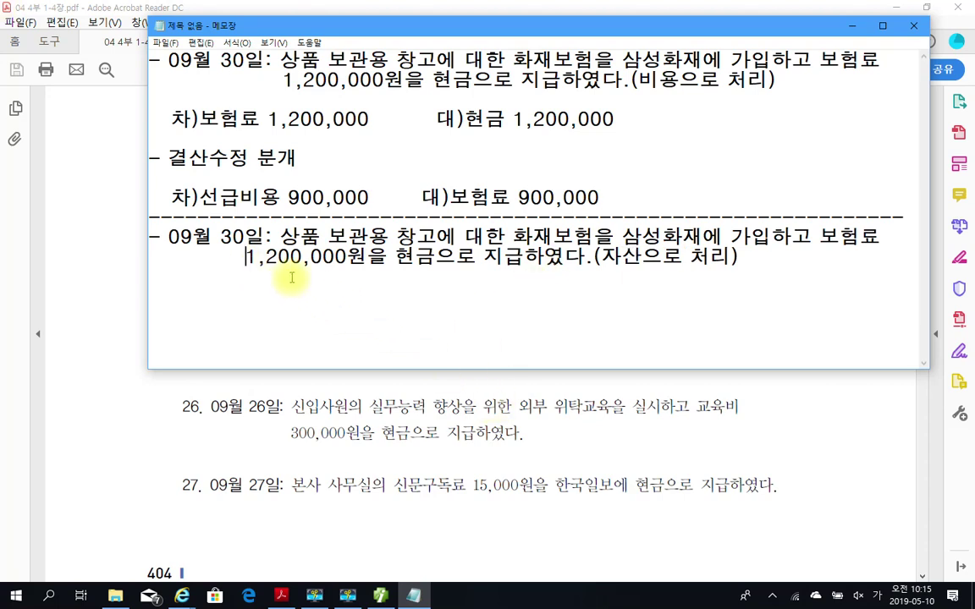
# - Copy the 차)보험료 1,200,000 and 대)현금 1,200,000 entry line to below the 자산으로 처리 transaction, leaving a blank line between
pyautogui.click(815, 265)
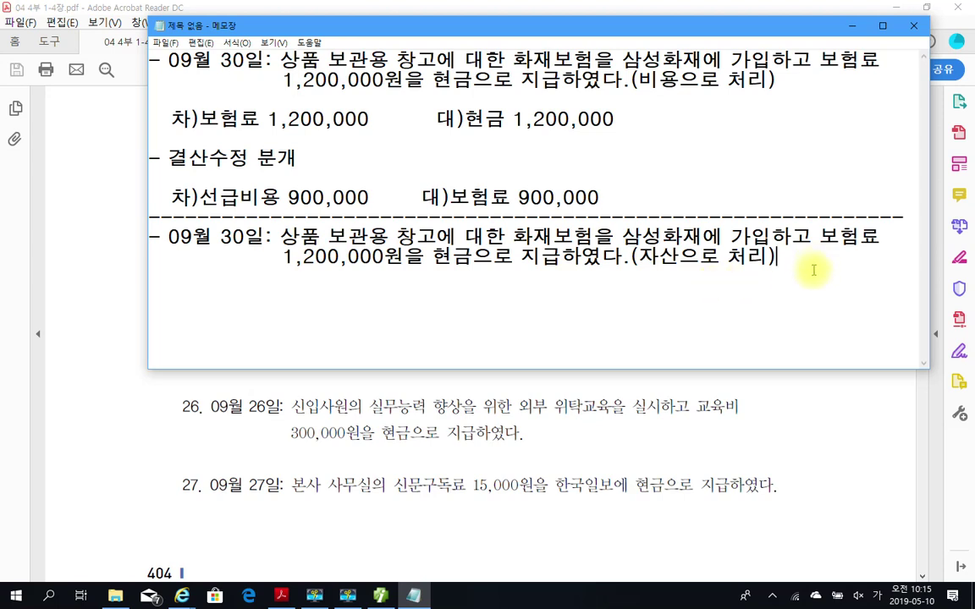
pyautogui.press('Return')
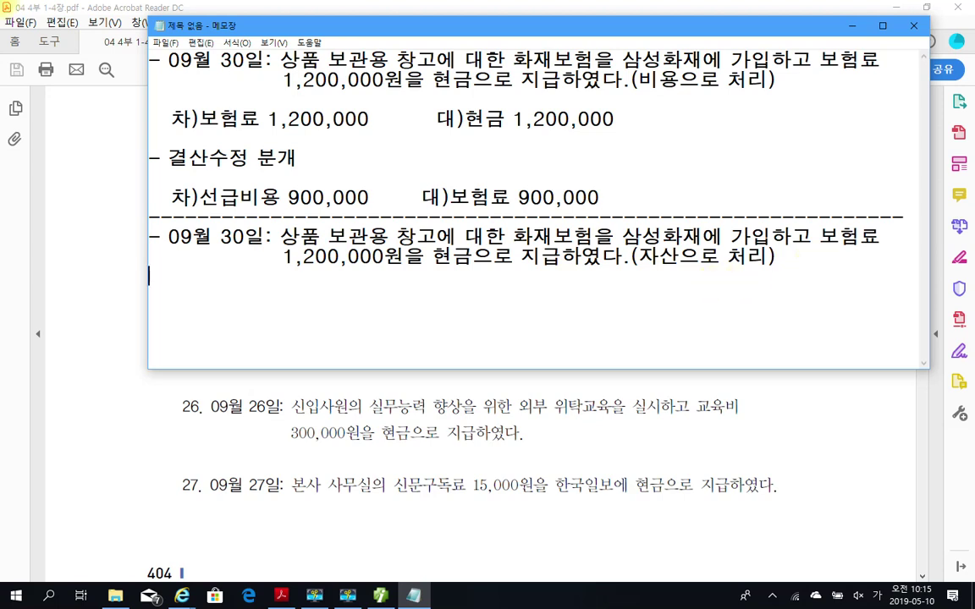
pyautogui.moveTo(616, 121); pyautogui.dragTo(154, 125)
pyautogui.hotkey('ctrl', 'c')
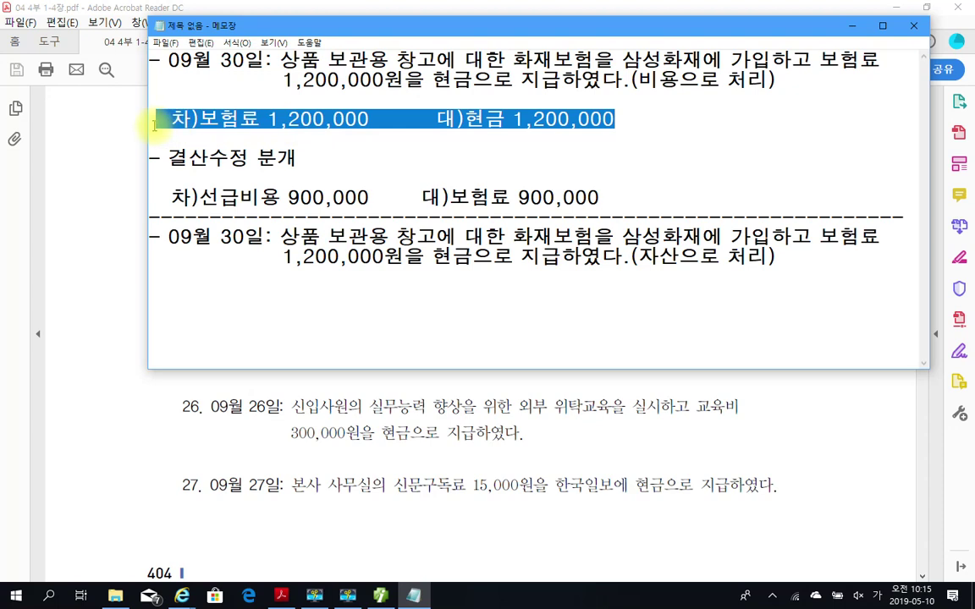
pyautogui.click(174, 295)
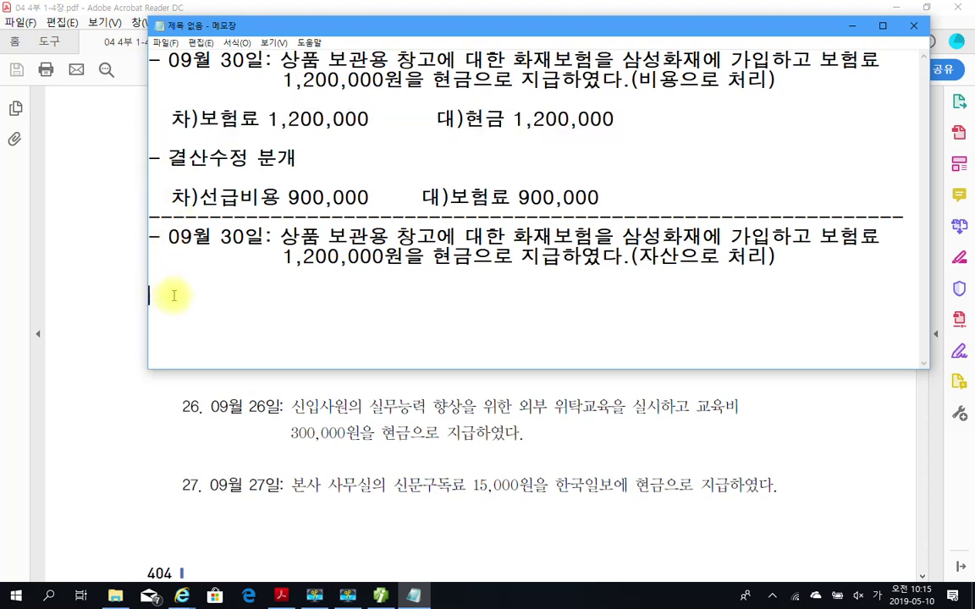
pyautogui.hotkey('ctrl', 'v')
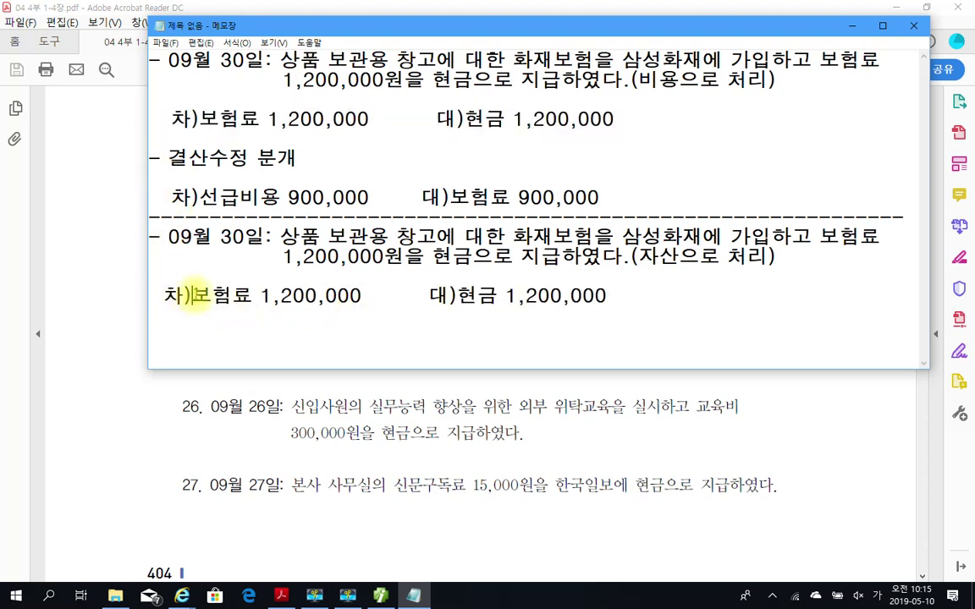
# - Change the debit account 보험료 to 선급비용 in the journal entry below the 자산으로 처리 transaction
pyautogui.moveTo(194, 293); pyautogui.dragTo(235, 292)
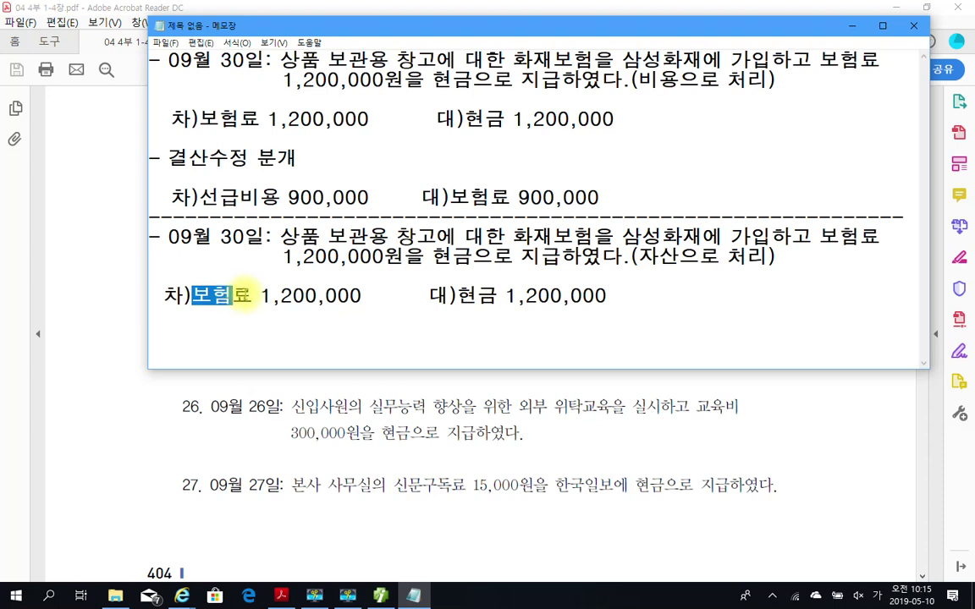
pyautogui.write('선급')
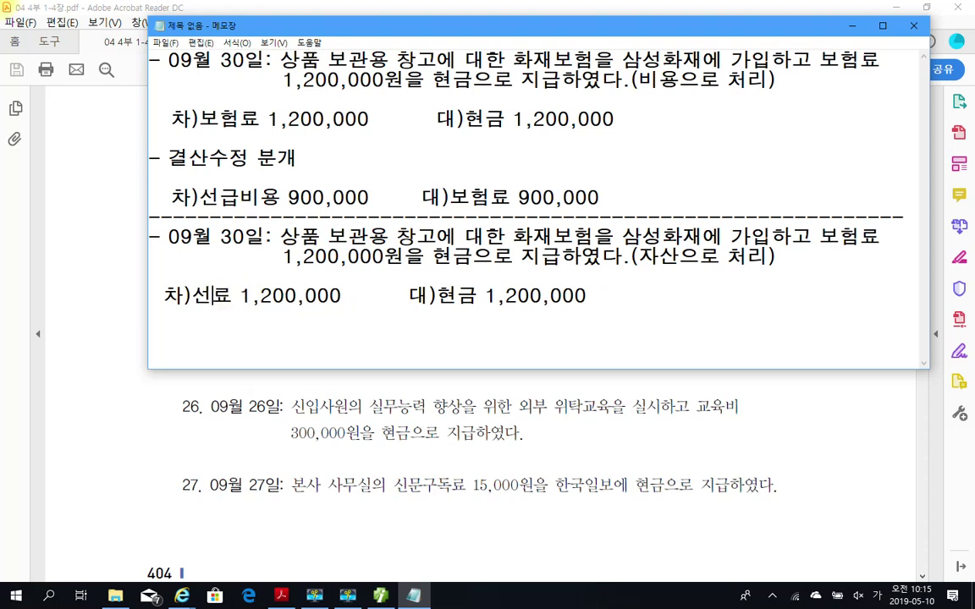
pyautogui.write('비용')
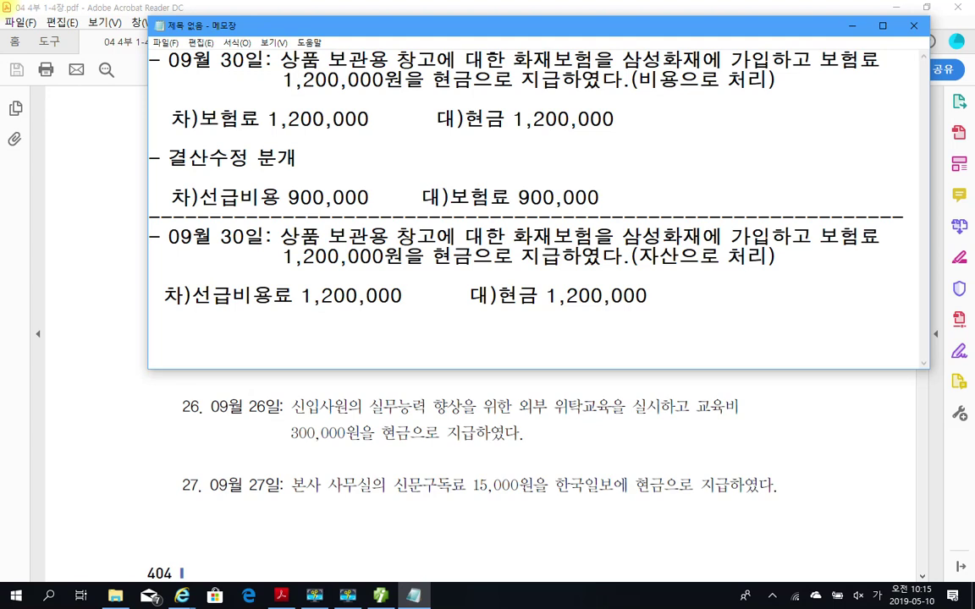
pyautogui.press('Delete')
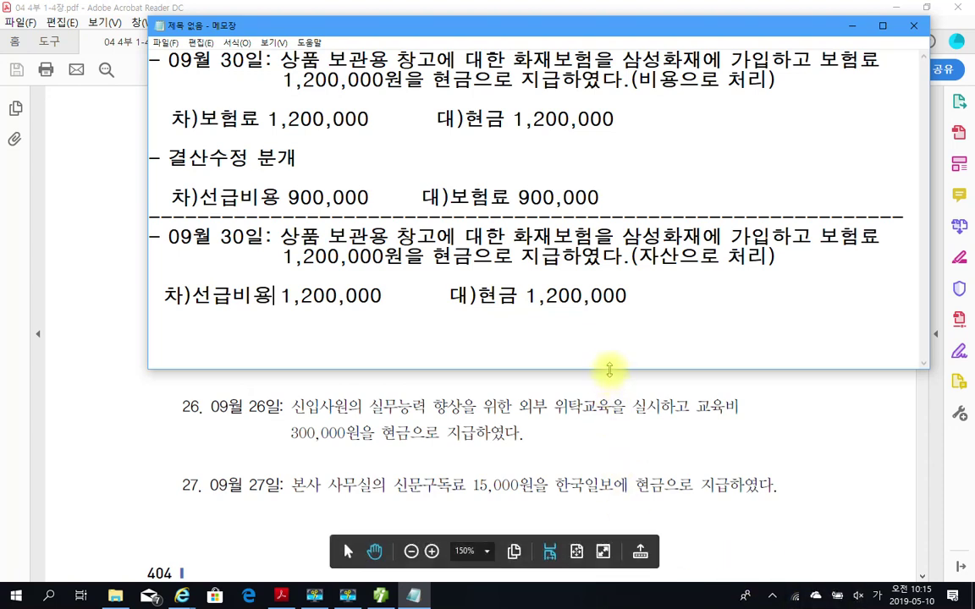
# - Enlarge the note window and copy the "- 결산수정 분개" heading below the 선급비용 1,200,000 entry, leaving a blank line between
pyautogui.moveTo(609, 369); pyautogui.dragTo(590, 411)
pyautogui.click(664, 309)
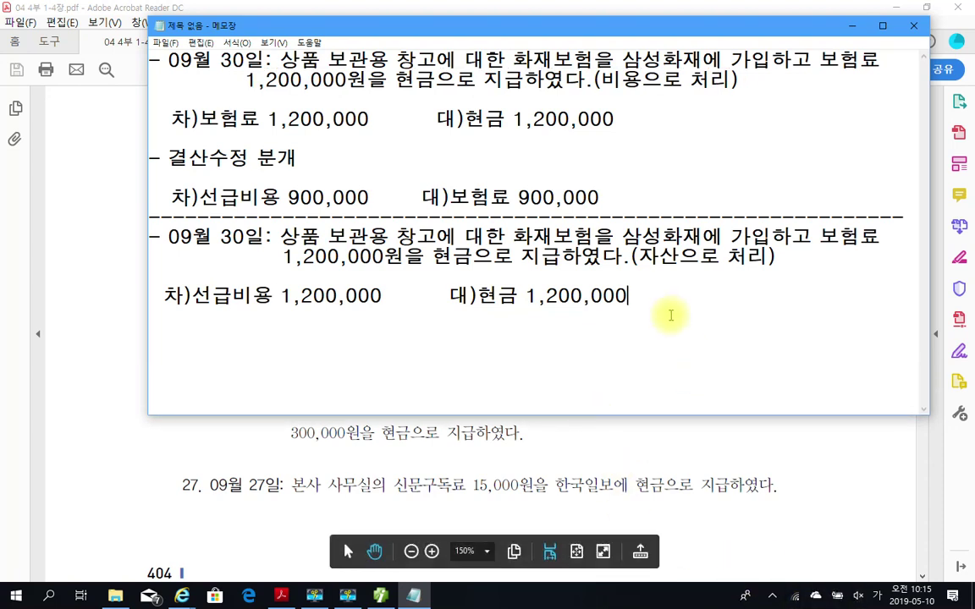
pyautogui.moveTo(303, 156); pyautogui.dragTo(144, 155)
pyautogui.hotkey('ctrl', 'c')
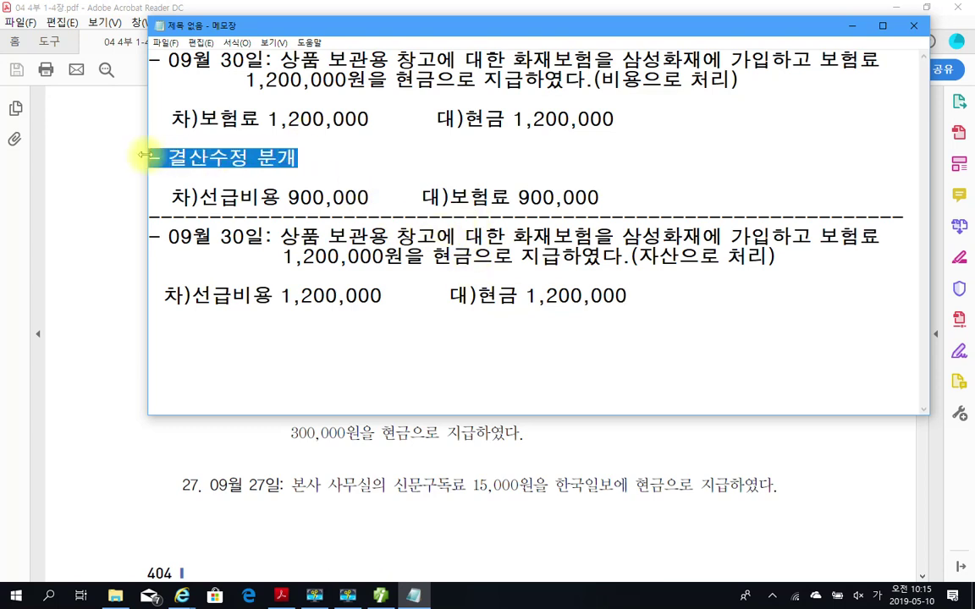
pyautogui.click(159, 340)
pyautogui.click(677, 296)
pyautogui.press('Return')
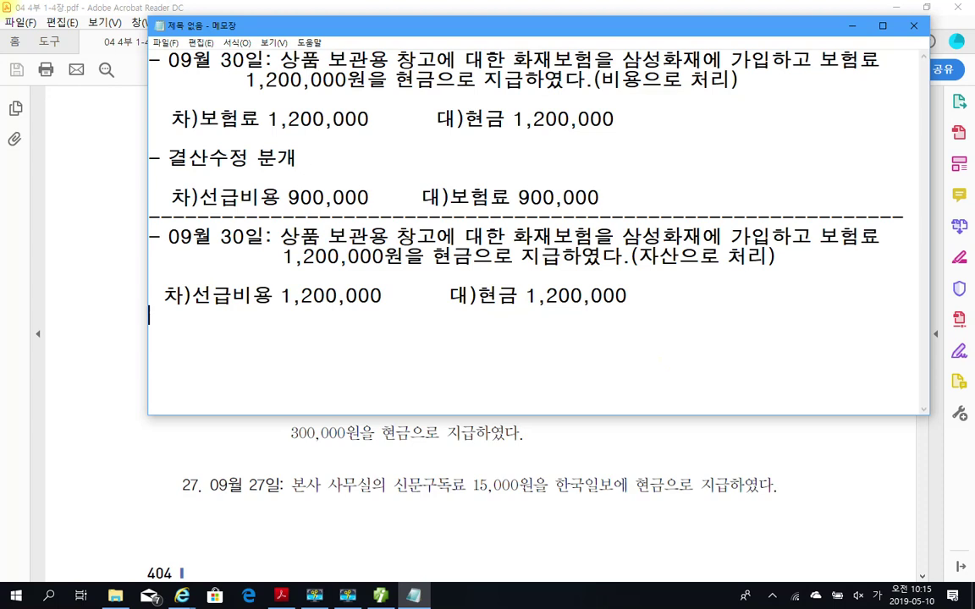
pyautogui.press('Return')
pyautogui.hotkey('ctrl', 'v')
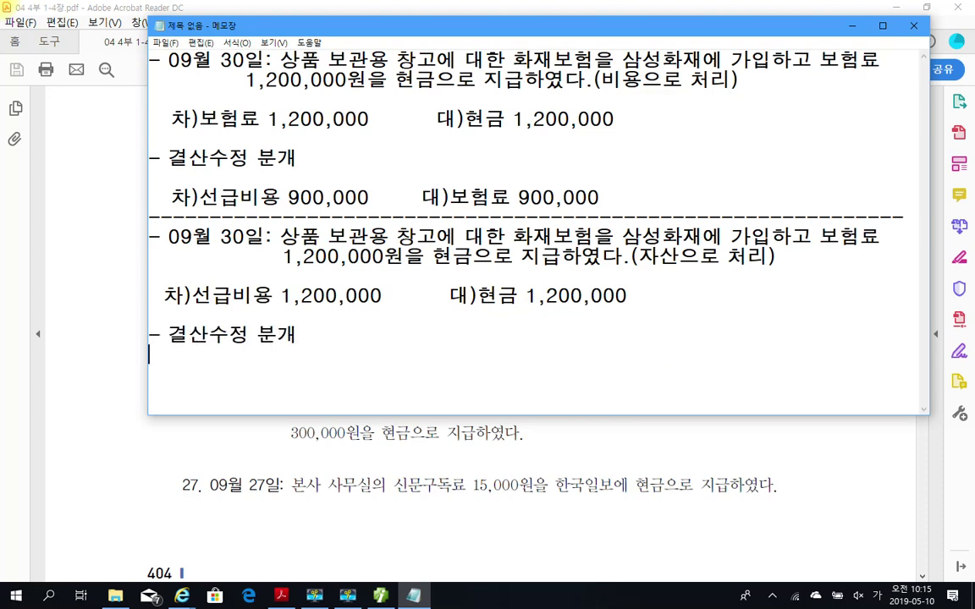
# - Start an indented debit line with 차) below the copied 결산수정 분개 heading, leaving a blank line between
pyautogui.press('Return')
pyautogui.write('차)')
pyautogui.press('Left')
pyautogui.press('Left')
pyautogui.write('\\')
pyautogui.press('BackSpace')
pyautogui.press('BackSpace')
pyautogui.press('Return')
pyautogui.press('Return')
# - Append "--> 미경과분을 자산처리" to the first 결산수정 분개 heading and "--> 경과분을 비용처리" to the second
pyautogui.click(318, 157)
pyautogui.write('--> ㅁ미경과 분을 자산ㅊ처리')
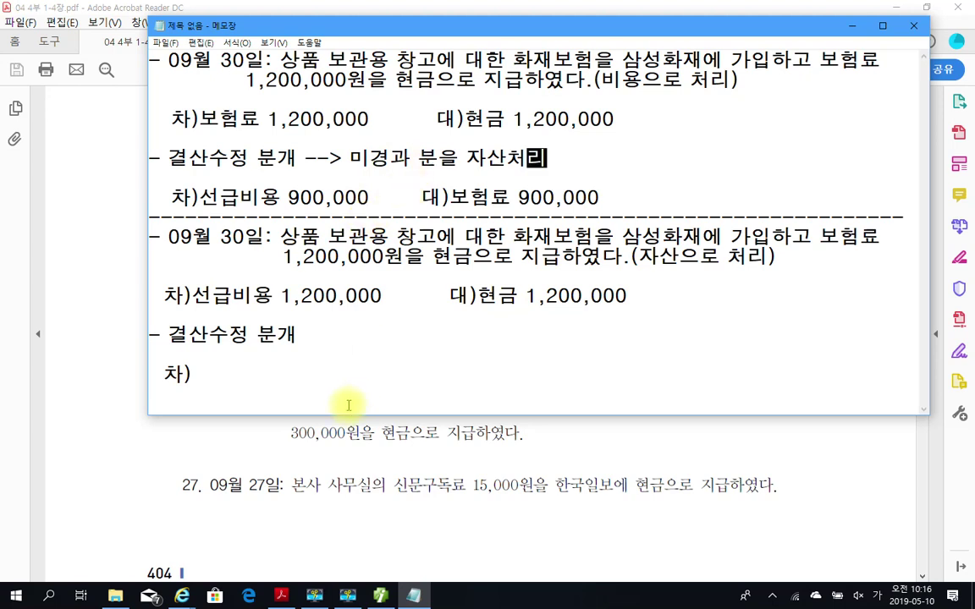
pyautogui.click(342, 337)
pyautogui.write('--')
pyautogui.write('> 경과부')
pyautogui.write('ㄴ을 비용ㅊ')
pyautogui.write('ㅓ리')
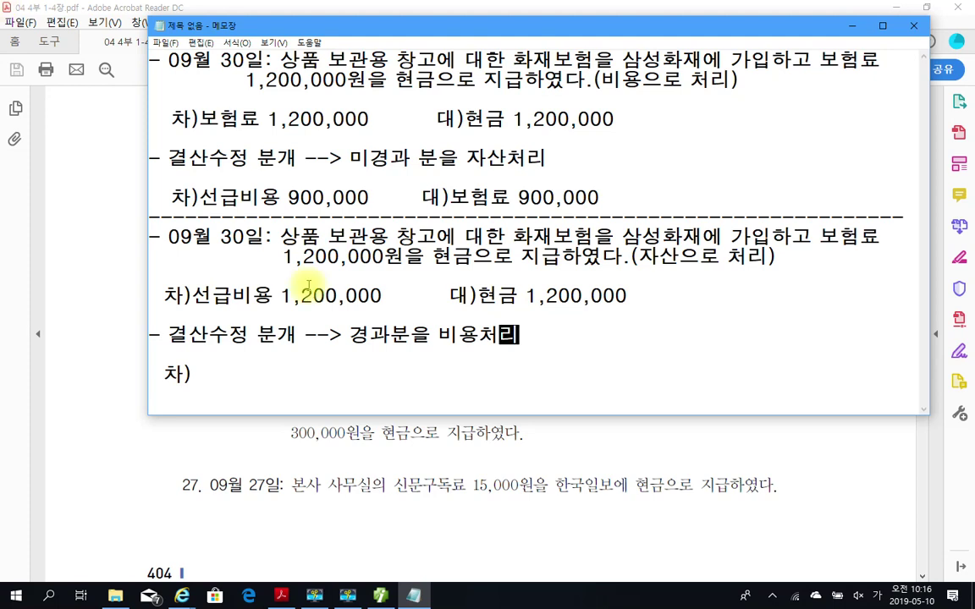
pyautogui.click(416, 159)
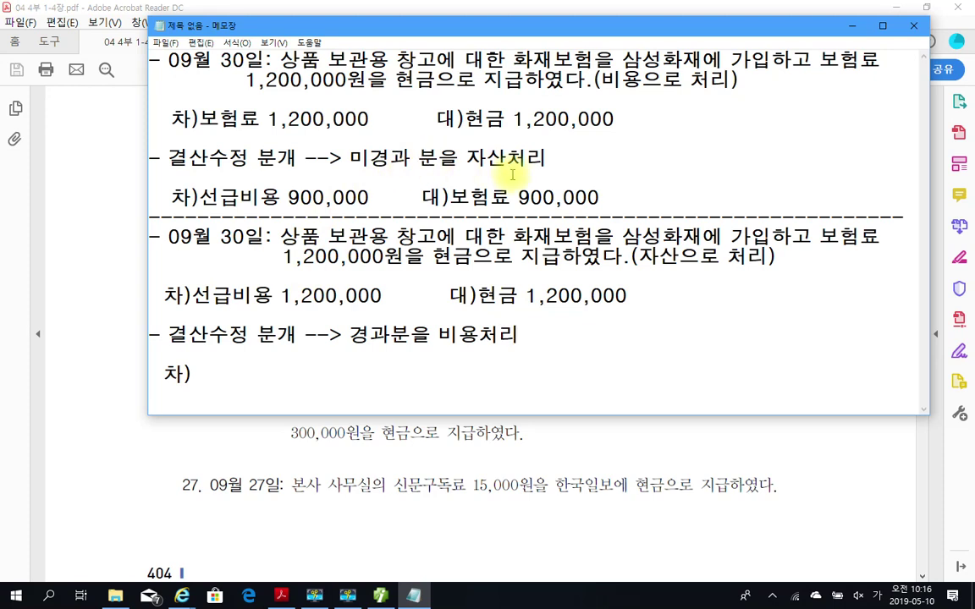
pyautogui.press('BackSpace')
# - Complete the second adjusting entry as 차)보험료 300,000 and 대)선급비용 300,000
pyautogui.click(357, 351)
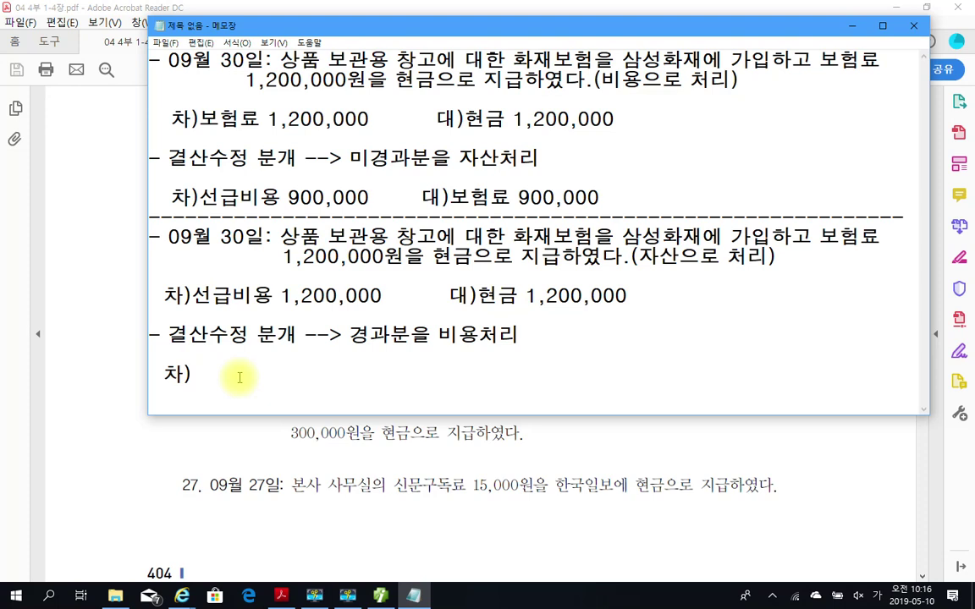
pyautogui.write('보험료 ')
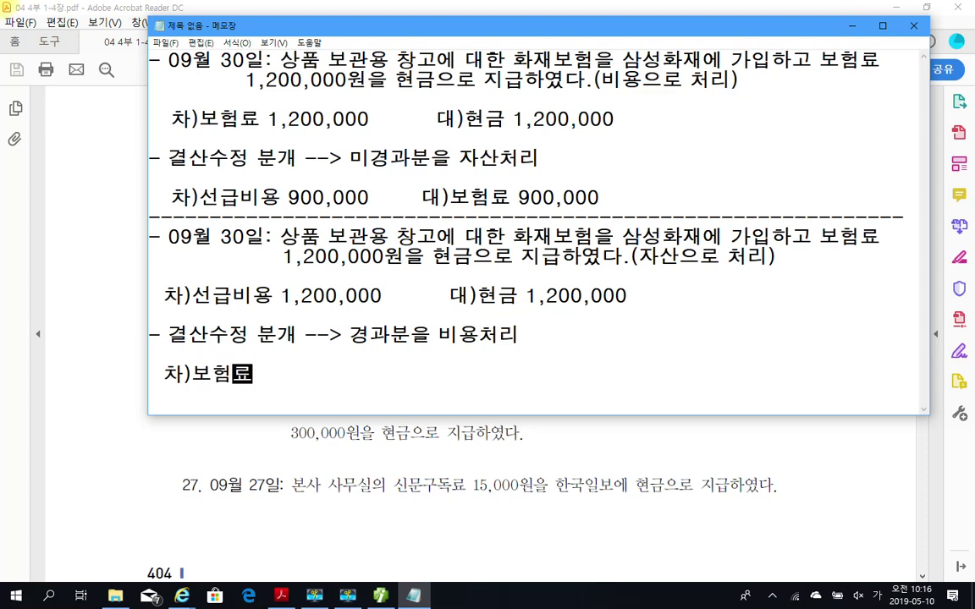
pyautogui.write(' 30')
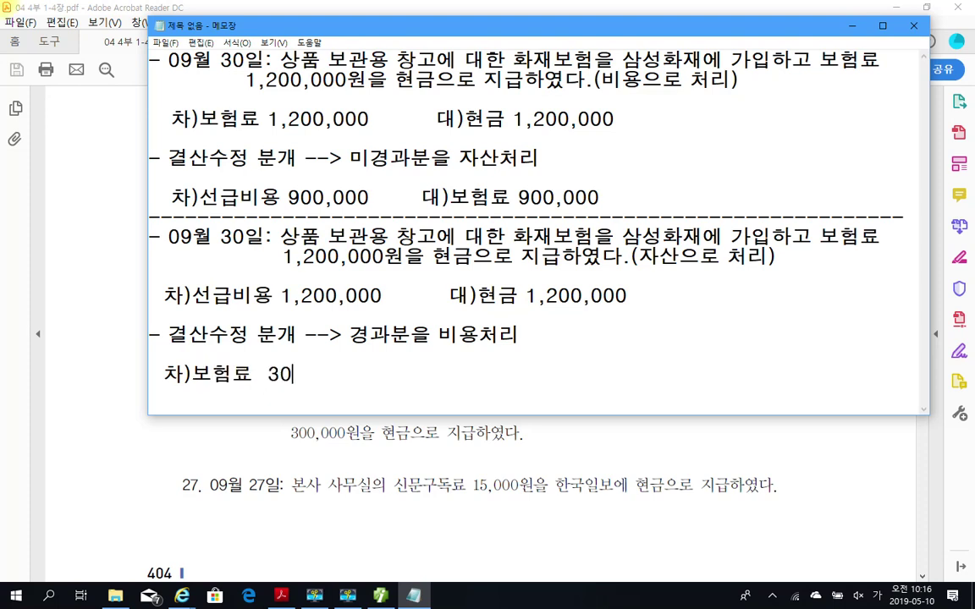
pyautogui.write('0,000 ')
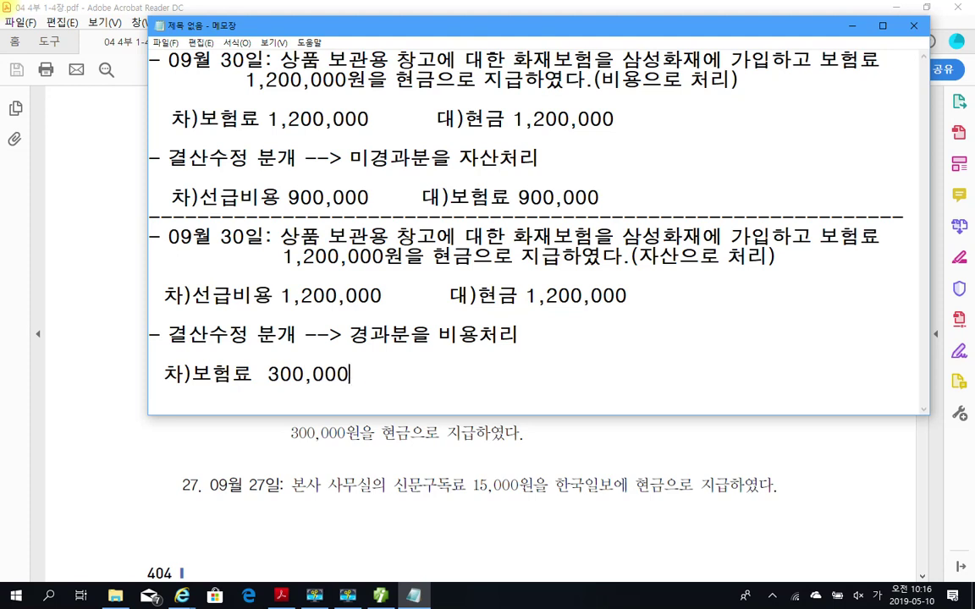
pyautogui.write('         대)ㅅㅓ')
pyautogui.press('BackSpace')
pyautogui.press('BackSpace')
pyautogui.write('선급비')
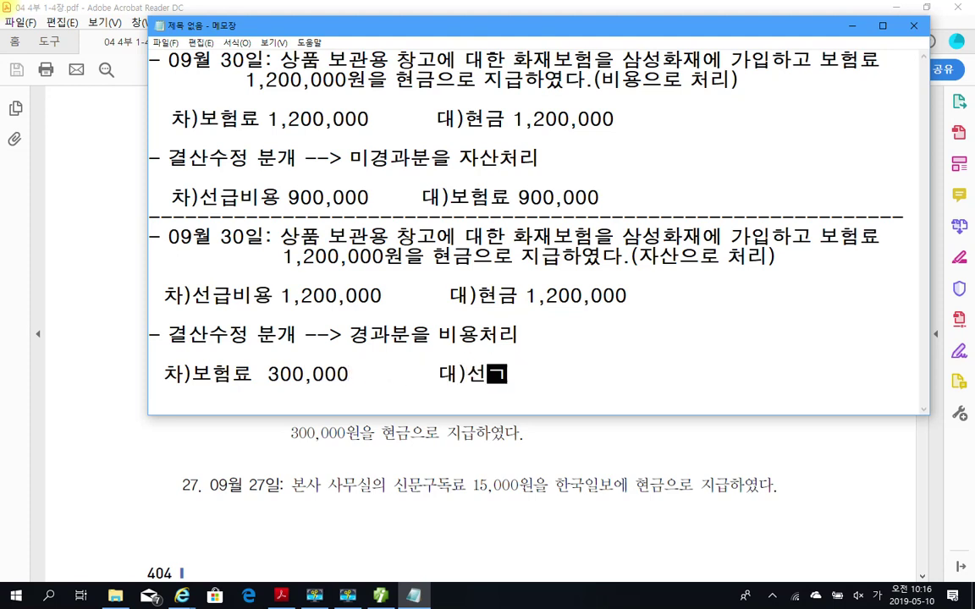
pyautogui.write('용 30')
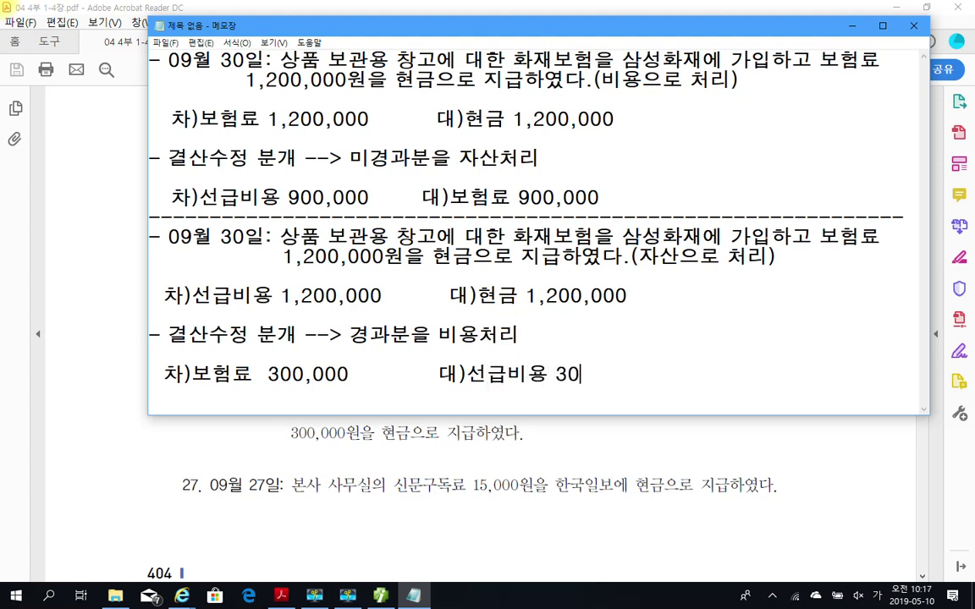
pyautogui.write('0,000')
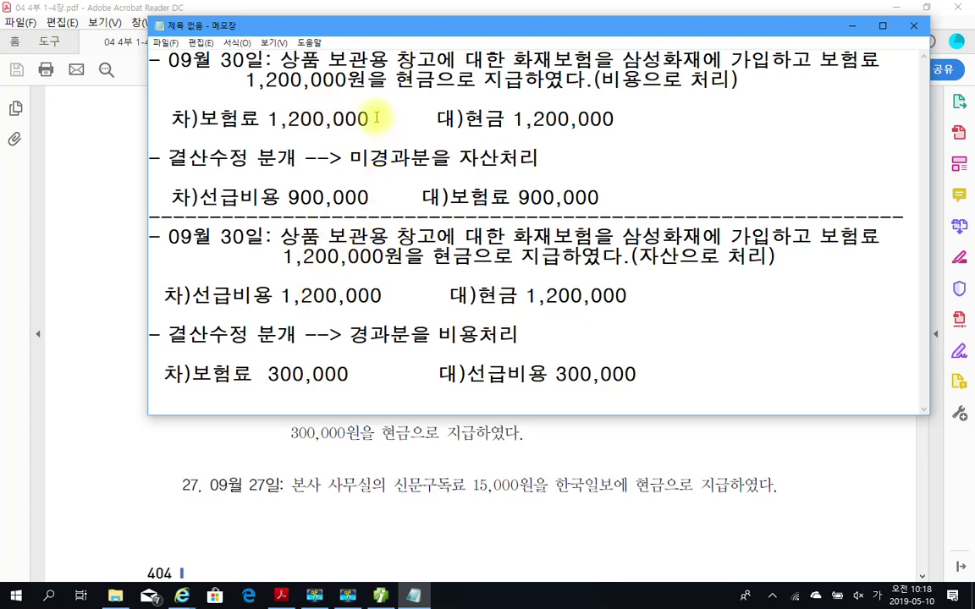
# - Compare the expense and asset treatments in the note, including their 09월 30일 entries and 결산수정 분개 entries
pyautogui.click(385, 197)
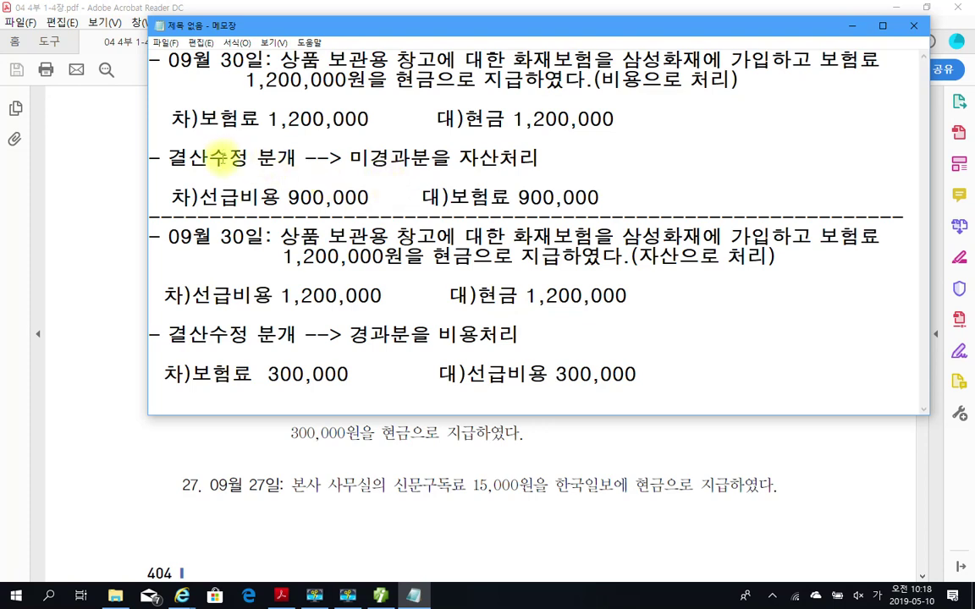
pyautogui.click(288, 275)
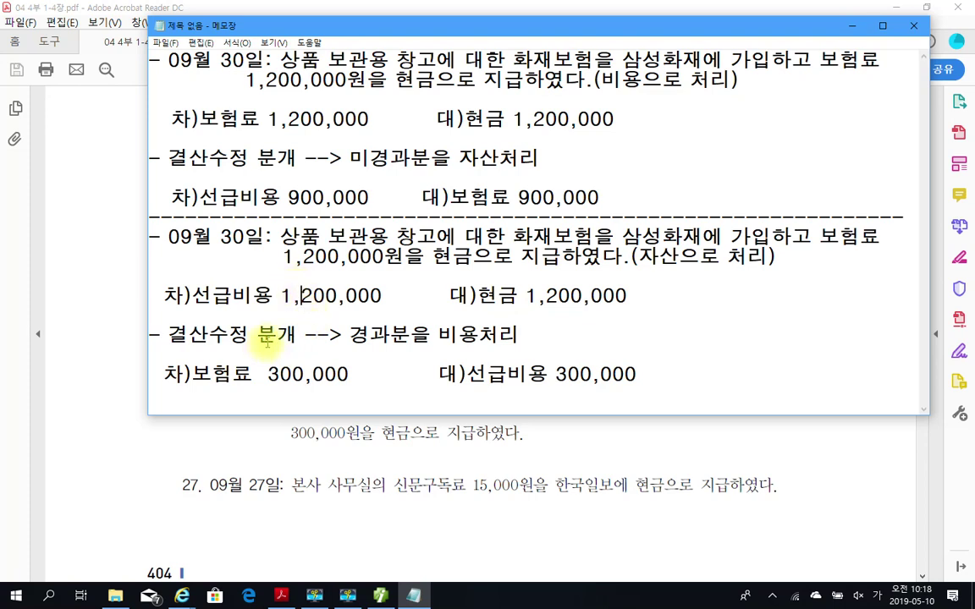
pyautogui.click(348, 374)
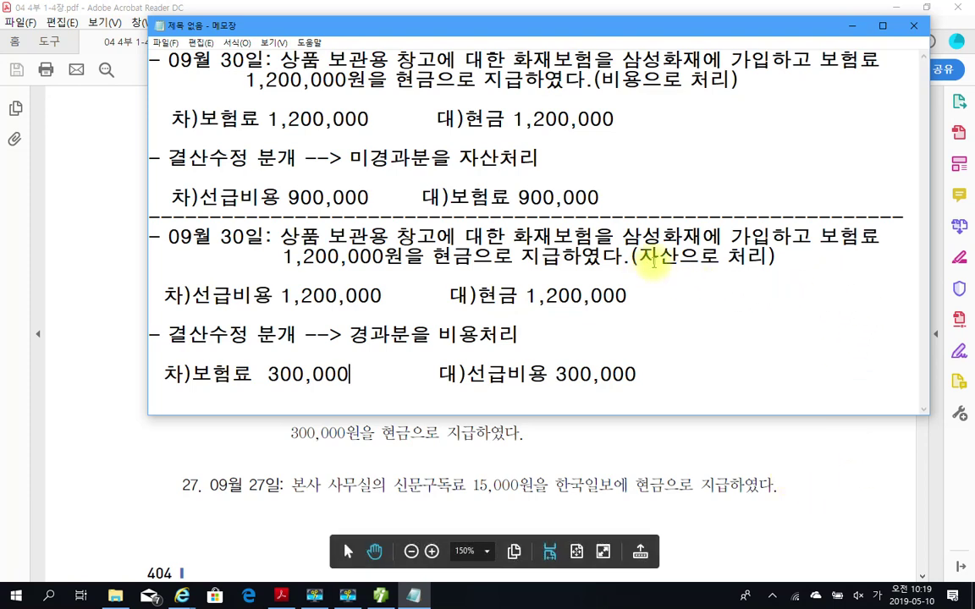
pyautogui.moveTo(643, 258); pyautogui.dragTo(751, 254)
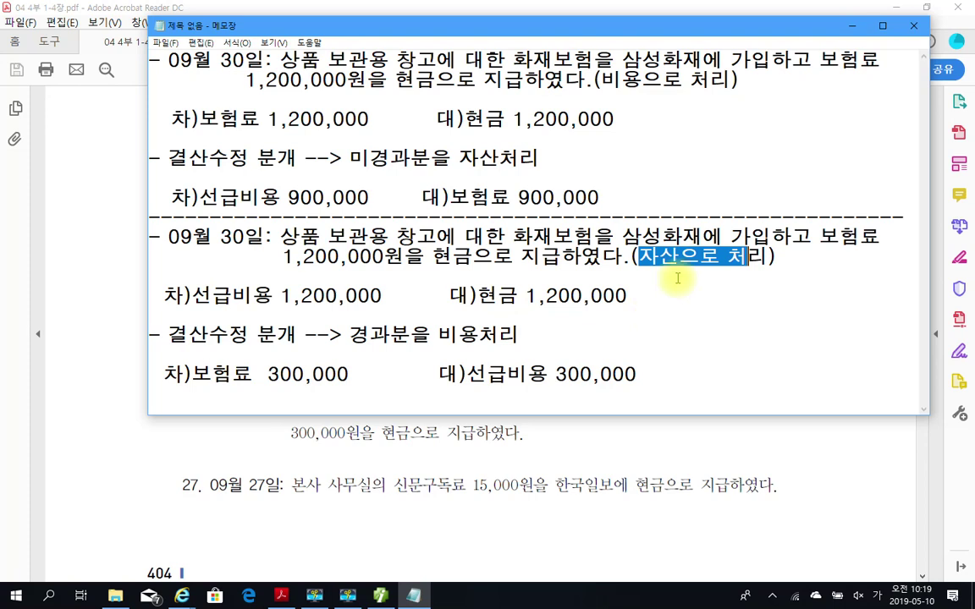
pyautogui.click(377, 55)
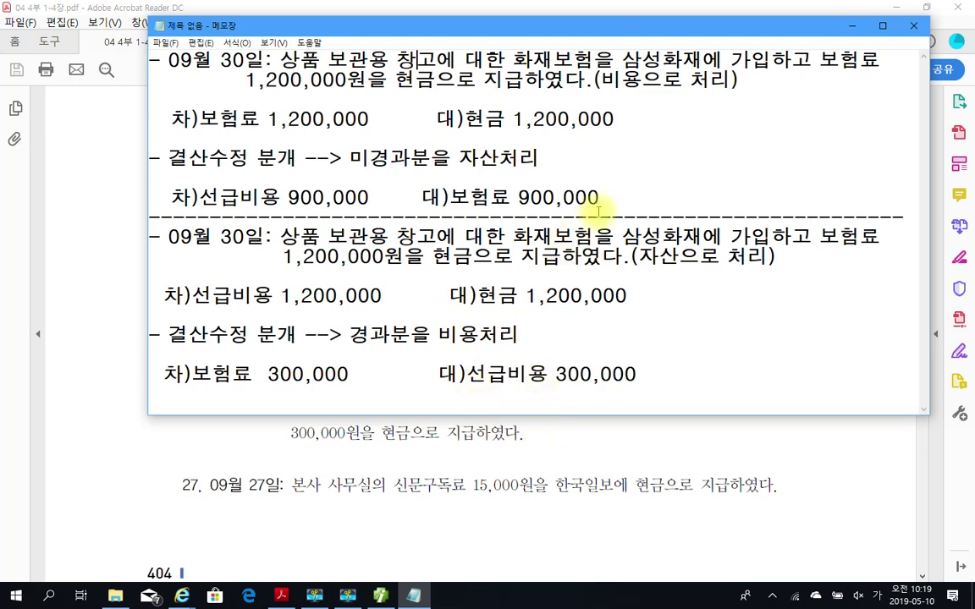
pyautogui.moveTo(600, 198); pyautogui.dragTo(149, 57)
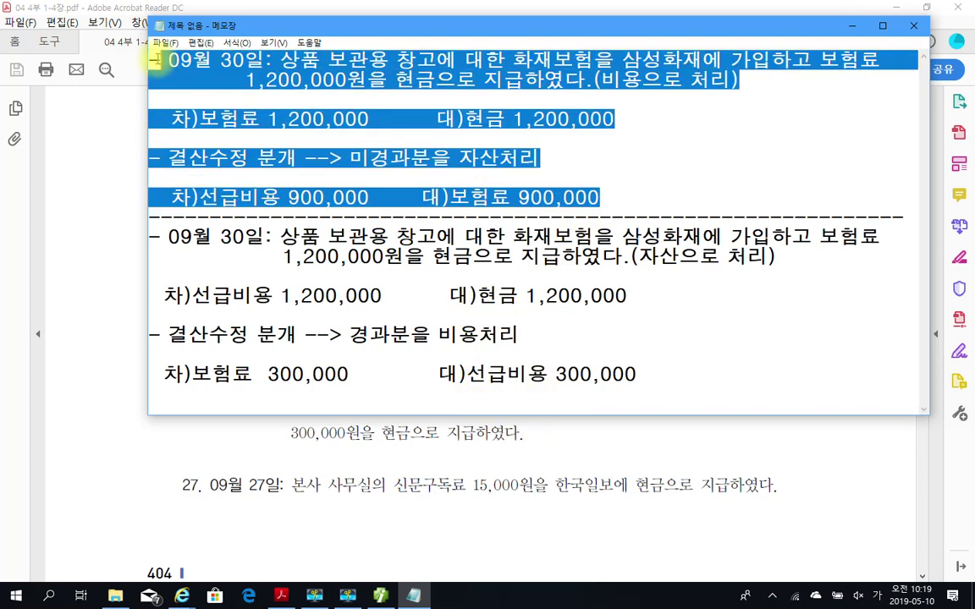
pyautogui.click(158, 237)
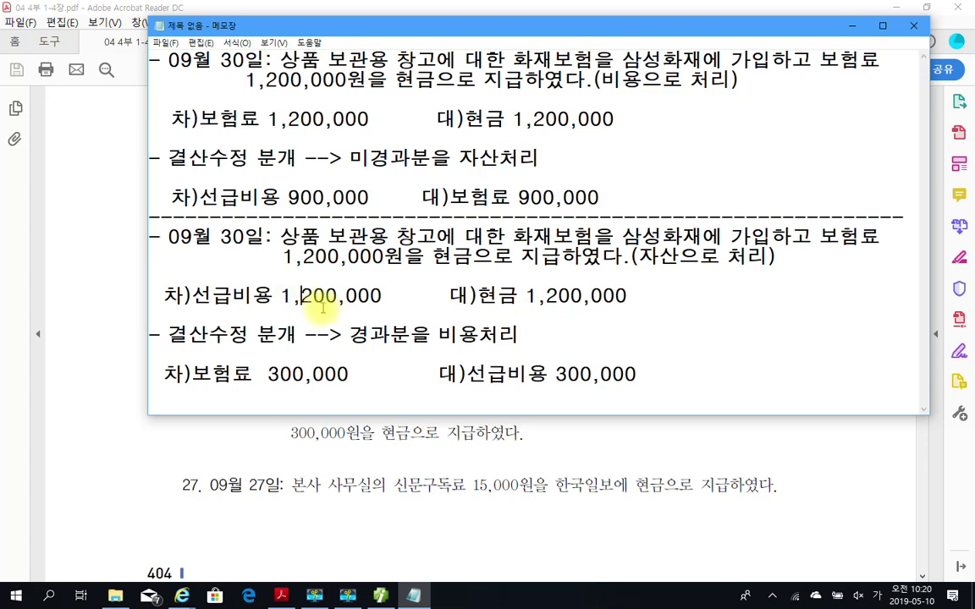
pyautogui.click(398, 295)
pyautogui.click(438, 296)
pyautogui.click(407, 300)
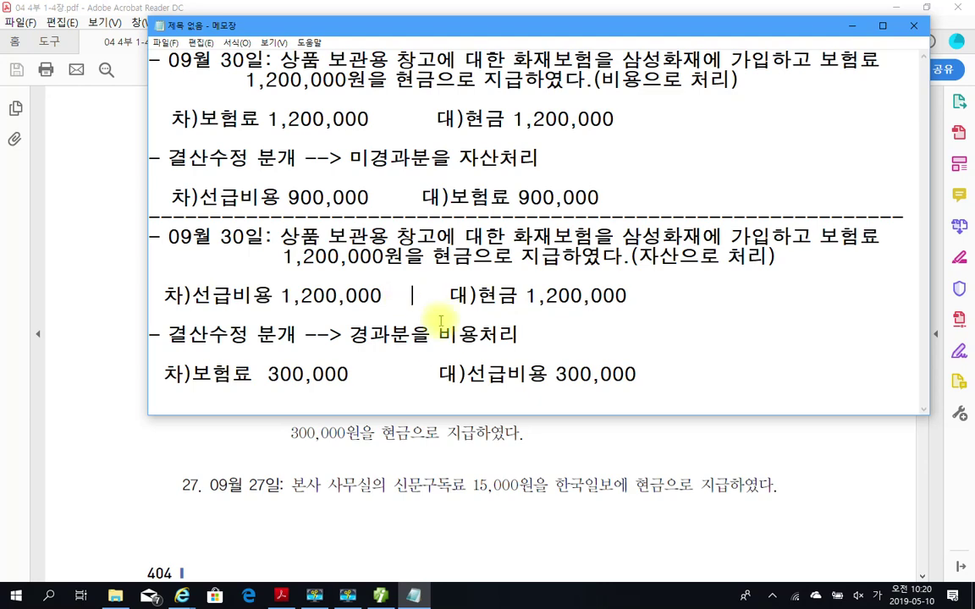
pyautogui.click(643, 375)
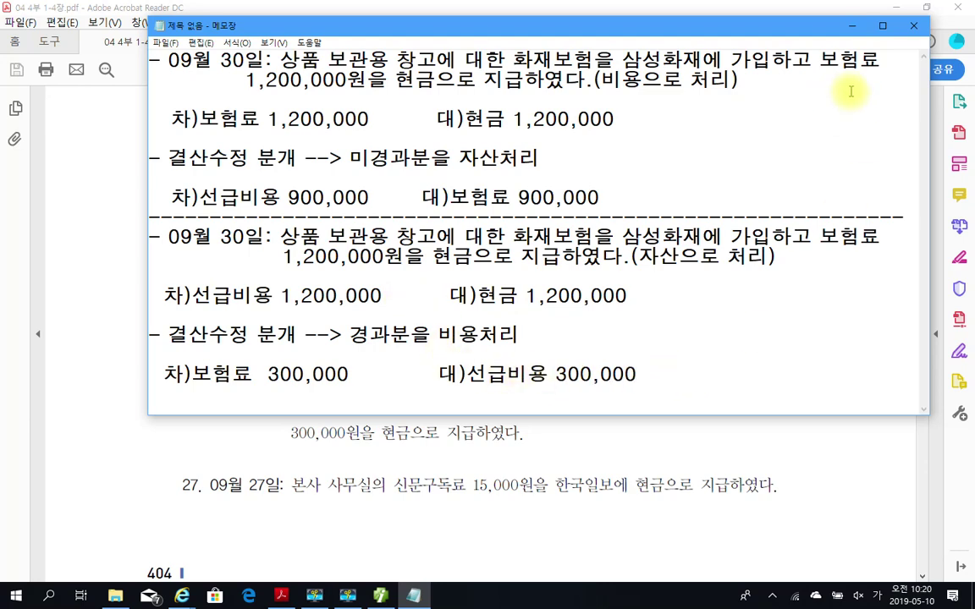
# - Minimize the note, switch to Smart A and start a 출금 voucher line for day 24 on the empty row
pyautogui.click(852, 27)
pyautogui.click(506, 244)
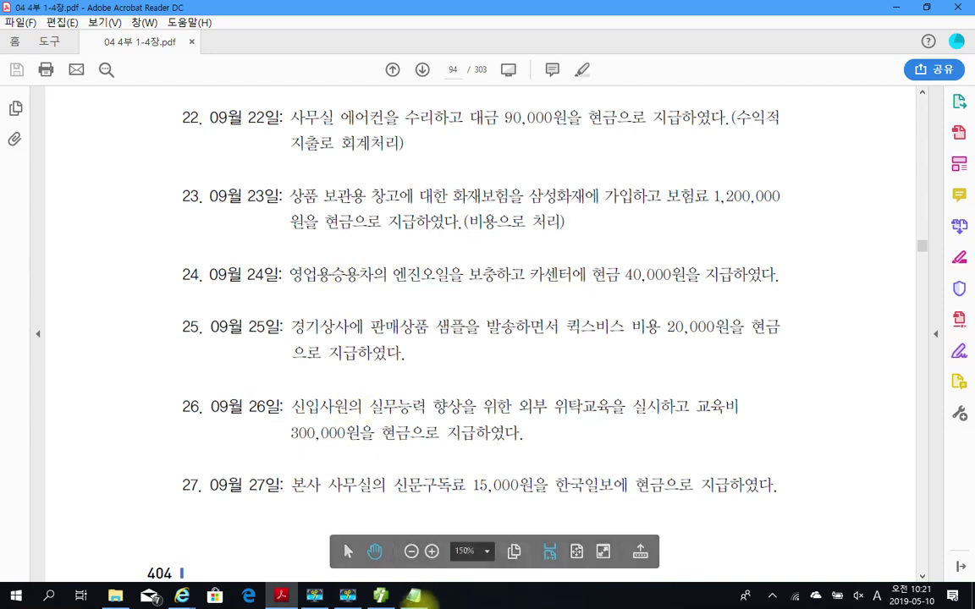
pyautogui.click(383, 598)
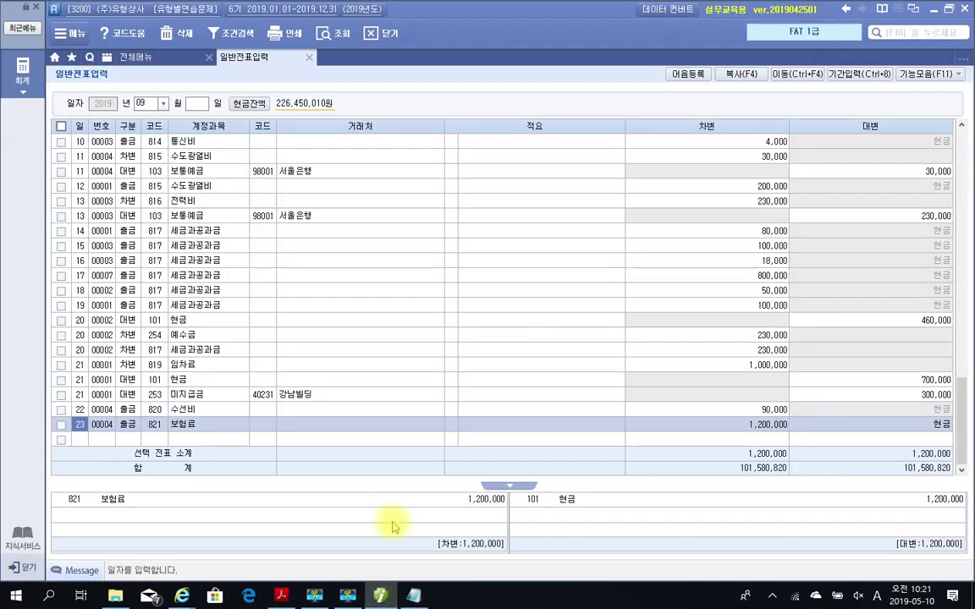
pyautogui.click(72, 441)
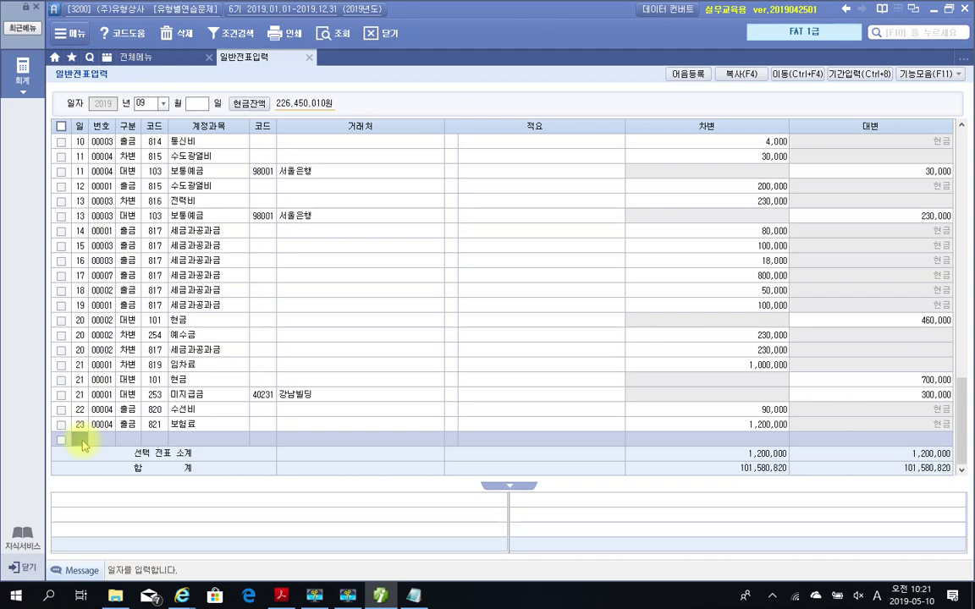
pyautogui.write('24')
pyautogui.press('Return')
pyautogui.write('1')
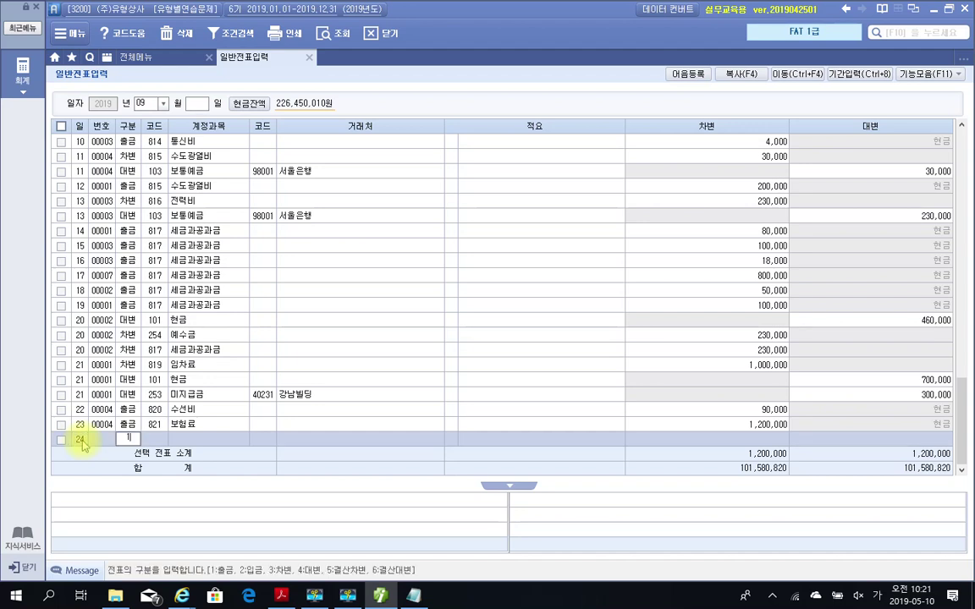
pyautogui.press('Return')
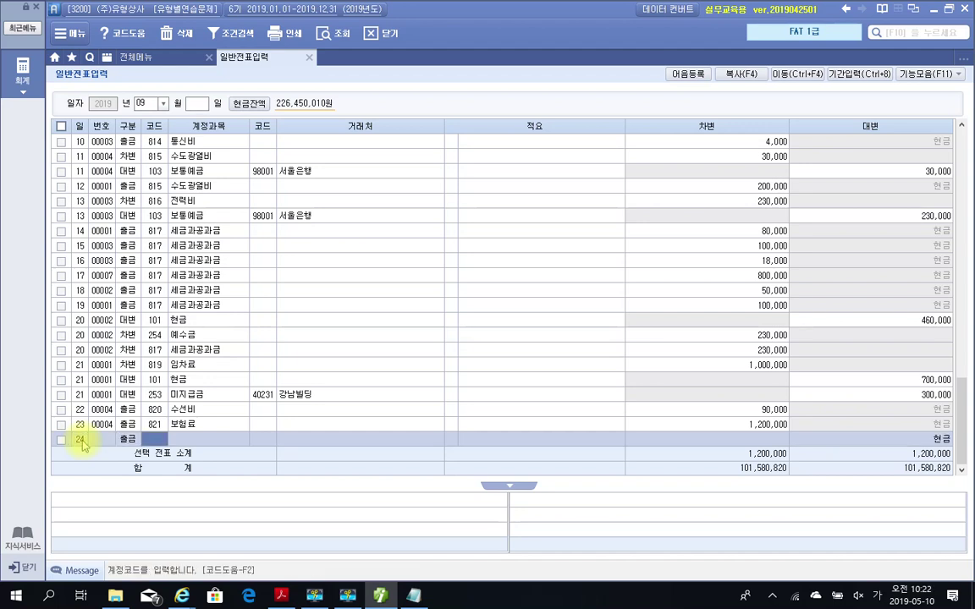
# - Look up 차량 for the day 24 line and assign account 822 차량유지비, leaving the customer blank
pyautogui.write('차량')
pyautogui.press('Return')
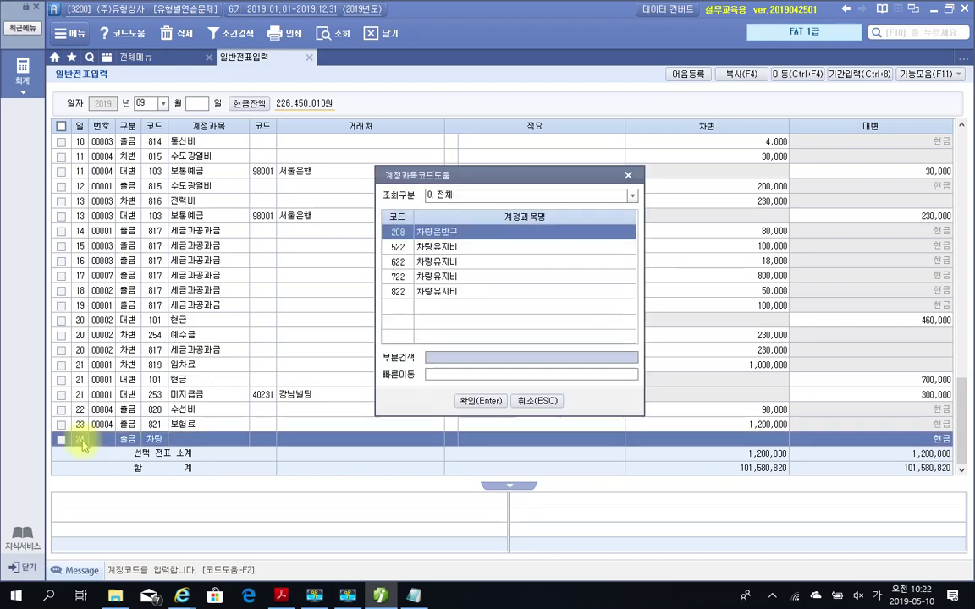
pyautogui.press('Down')
pyautogui.press('Down')
pyautogui.press('Down')
pyautogui.press('Down')
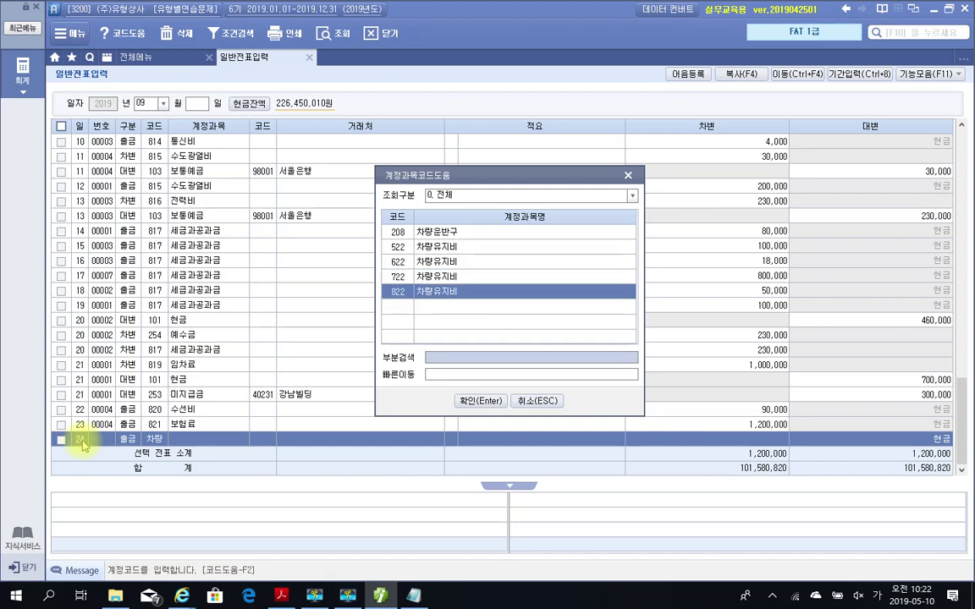
pyautogui.press('Return')
pyautogui.press('Return')
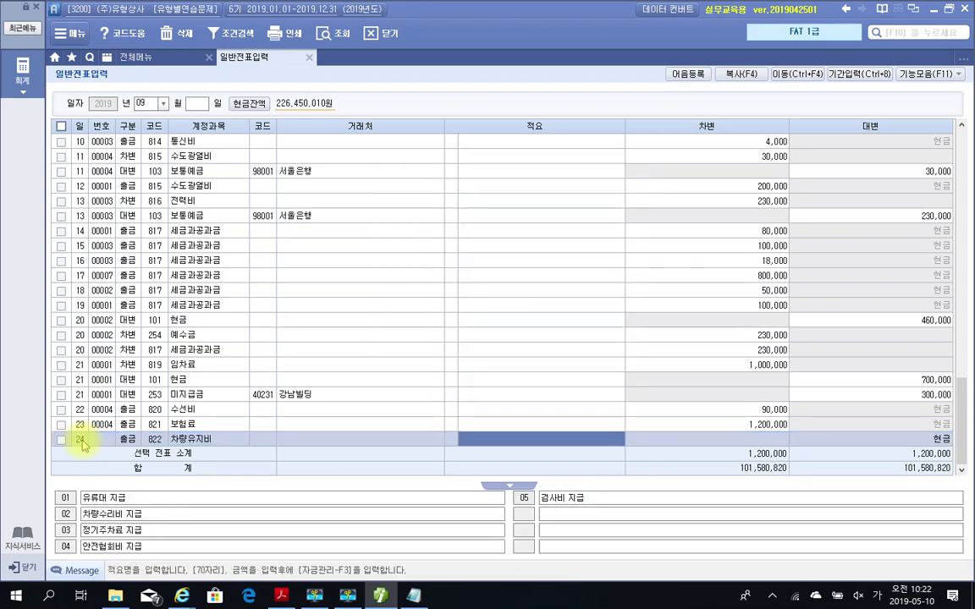
# - Finish the day 24 차량유지비 line with a blank memo and a 40,000 debit, and start a line for day 25
pyautogui.press('Return')
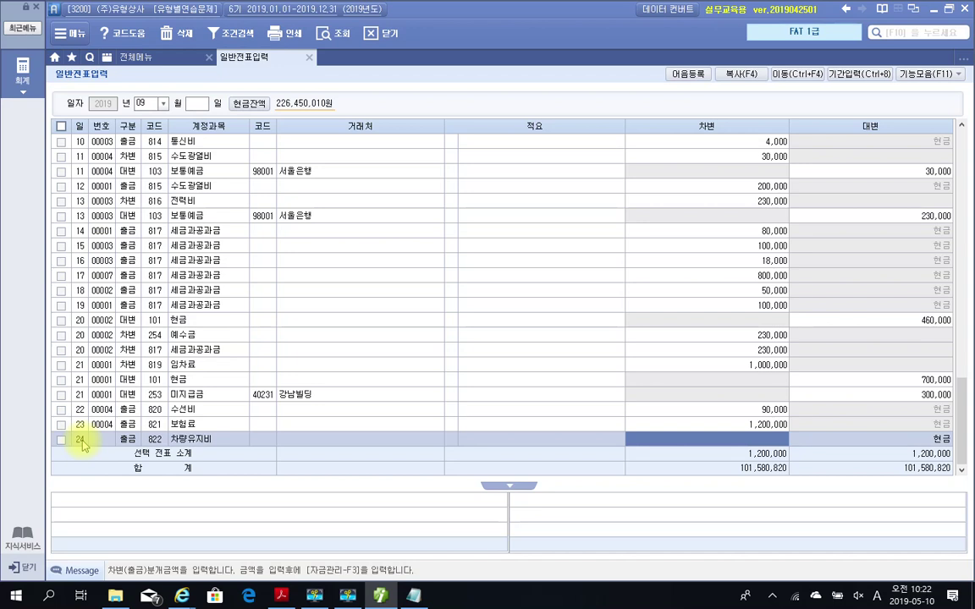
pyautogui.write('400000')
pyautogui.press('Return')
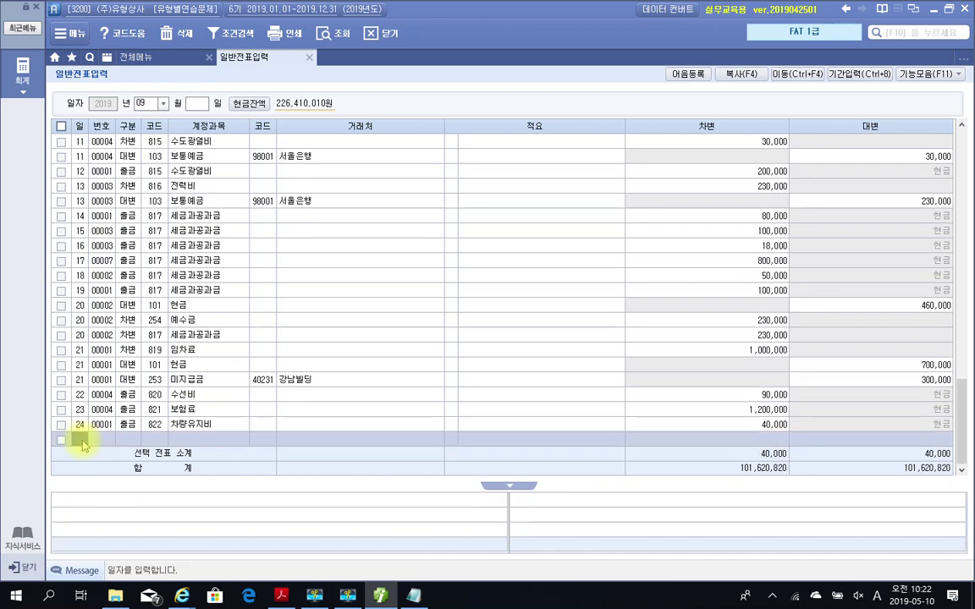
pyautogui.write('25')
pyautogui.press('Return')
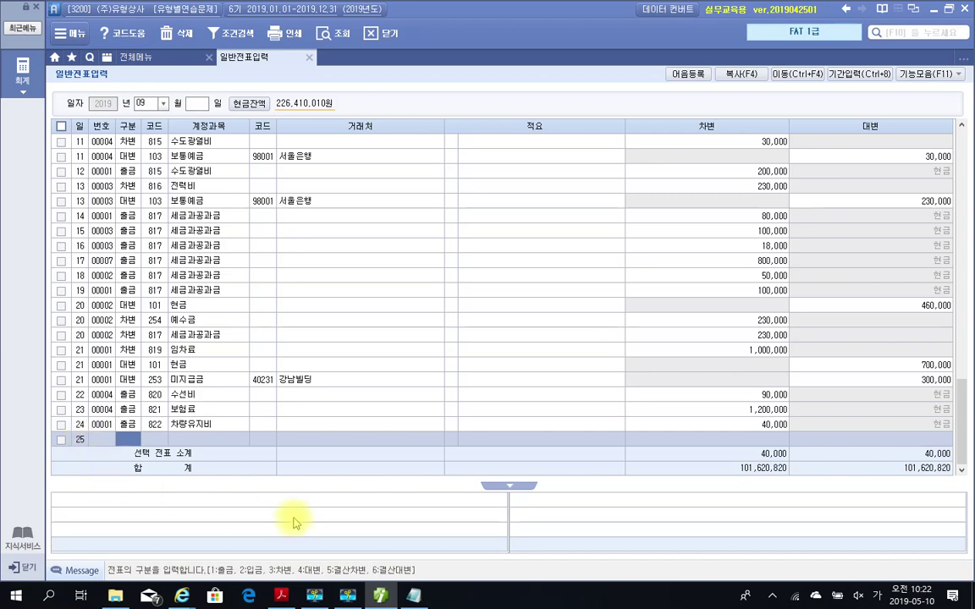
# - Switch to Acrobat Reader and highlight "20,000원을 현금으로 지급하였다." and "판매상품" in the 09월 25일 exercise item
pyautogui.click(282, 596)
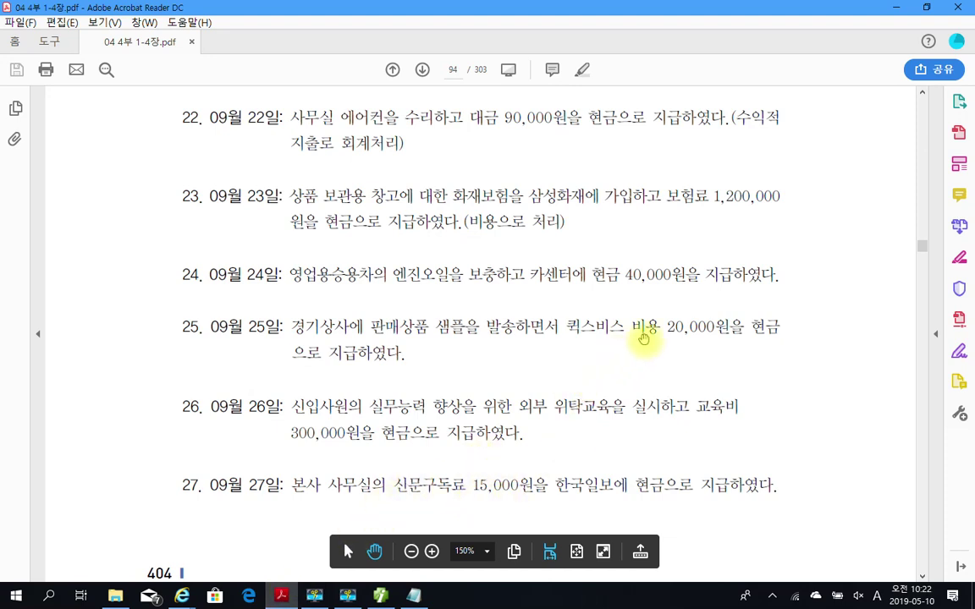
pyautogui.moveTo(668, 329); pyautogui.dragTo(425, 356)
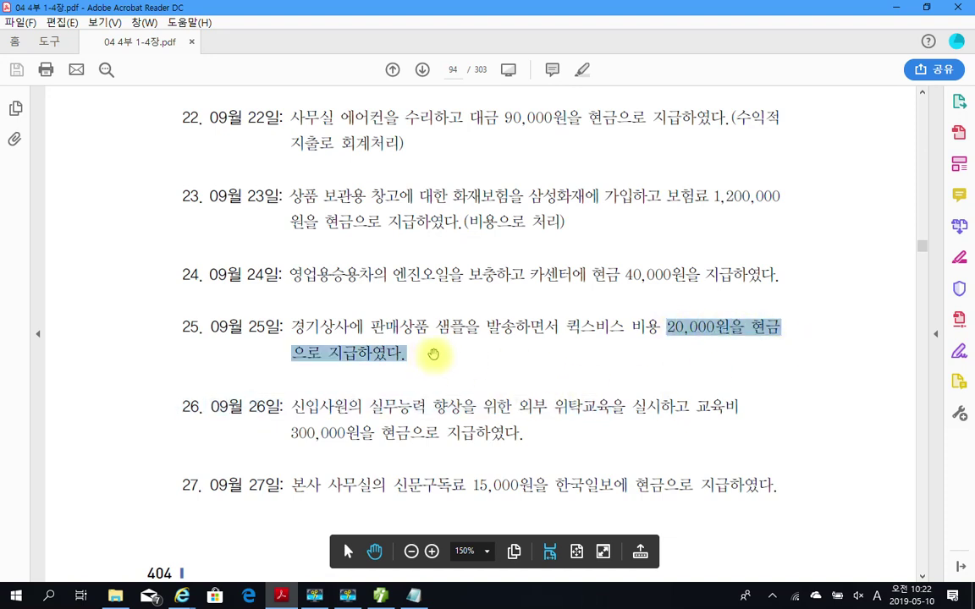
pyautogui.rightClick(669, 327)
pyautogui.click(677, 340)
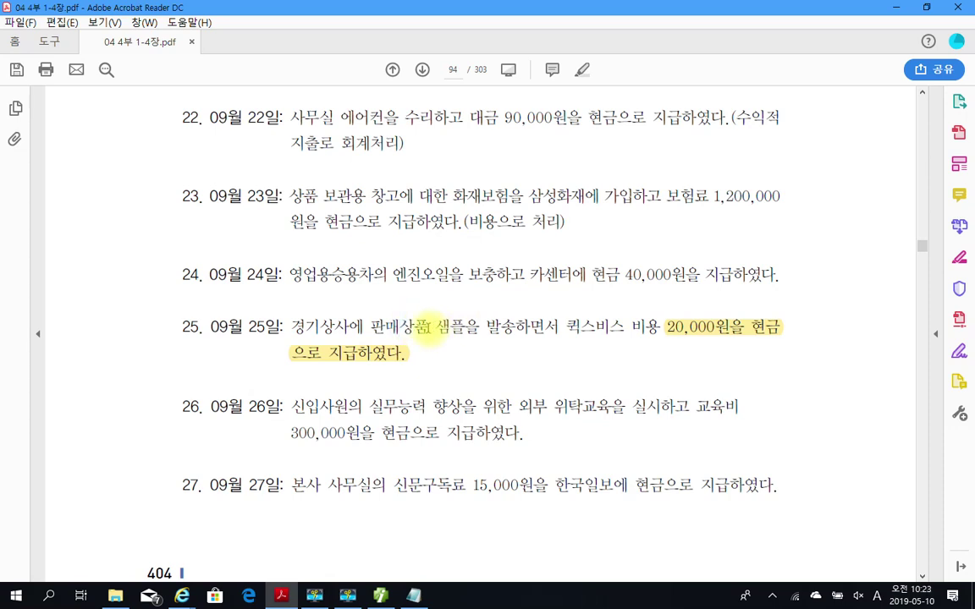
pyautogui.moveTo(429, 327); pyautogui.dragTo(372, 327)
pyautogui.rightClick(400, 336)
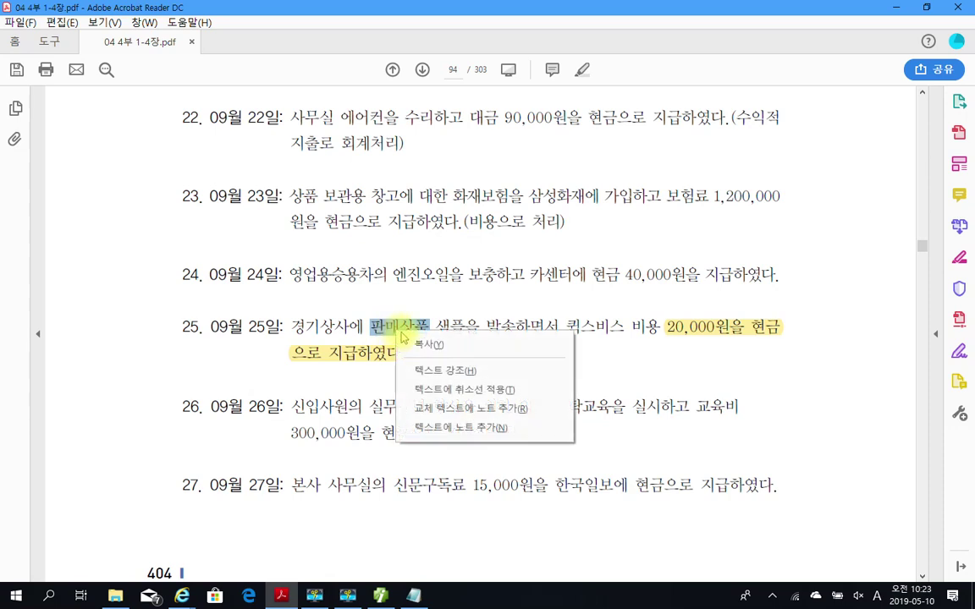
pyautogui.click(445, 371)
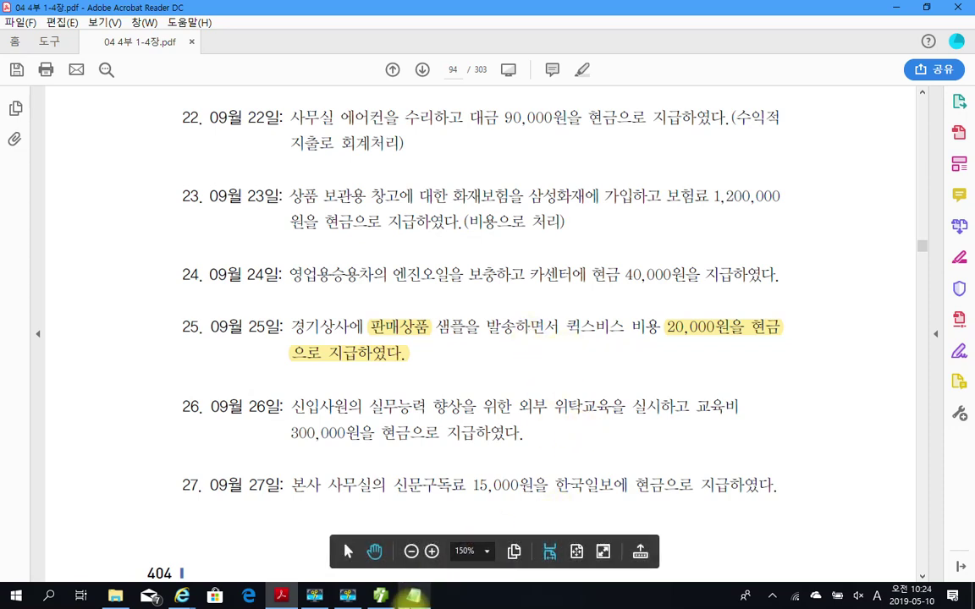
# - Switch to Smart A, set the day 25 line to 출금, look up 운반 and assign account 824 운반비
pyautogui.click(385, 596)
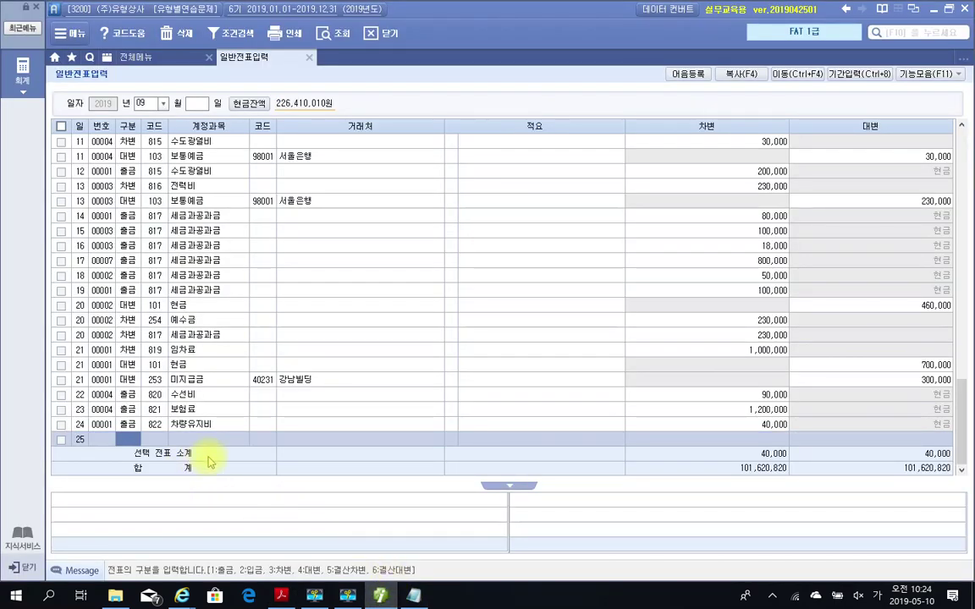
pyautogui.press('1')
pyautogui.press('Return')
pyautogui.write('운반')
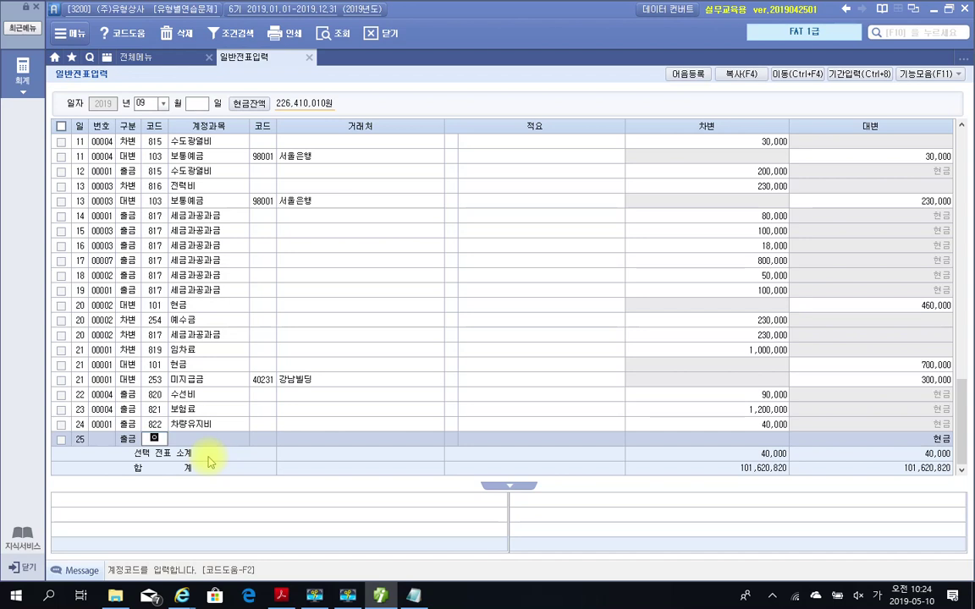
pyautogui.press('Return')
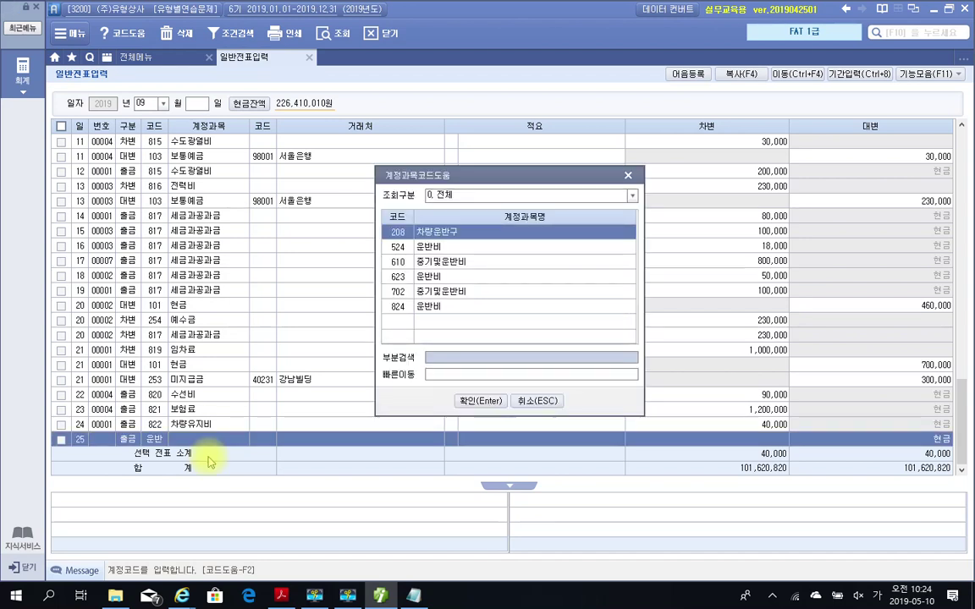
pyautogui.press('Down')
pyautogui.press('Down')
pyautogui.press('Down')
pyautogui.press('Down')
pyautogui.press('Down')
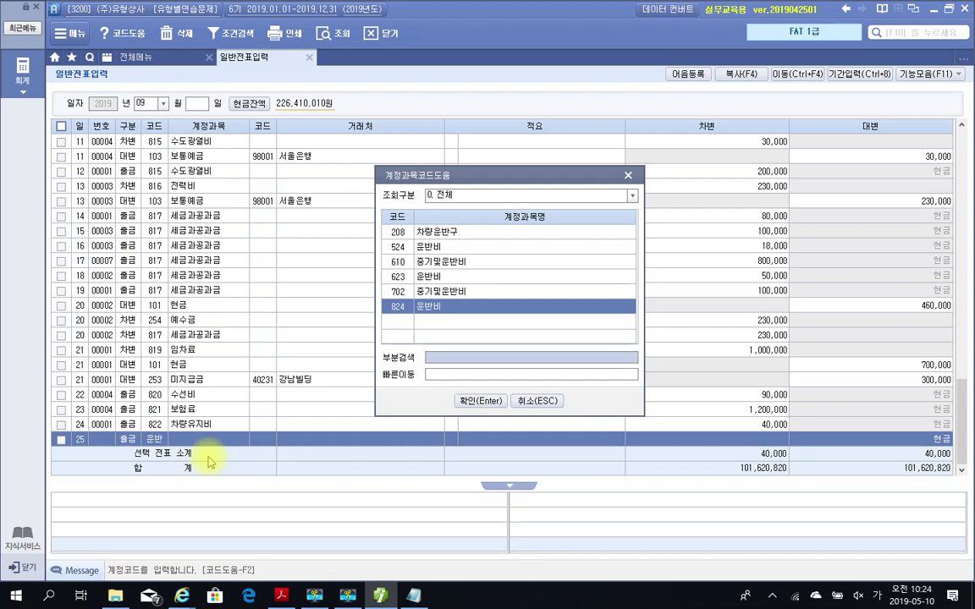
pyautogui.press('Return')
# - Leave the day 25 customer and memo blank and record a 20,000 debit
pyautogui.press('Return')
pyautogui.press('Return')
pyautogui.press('Return')
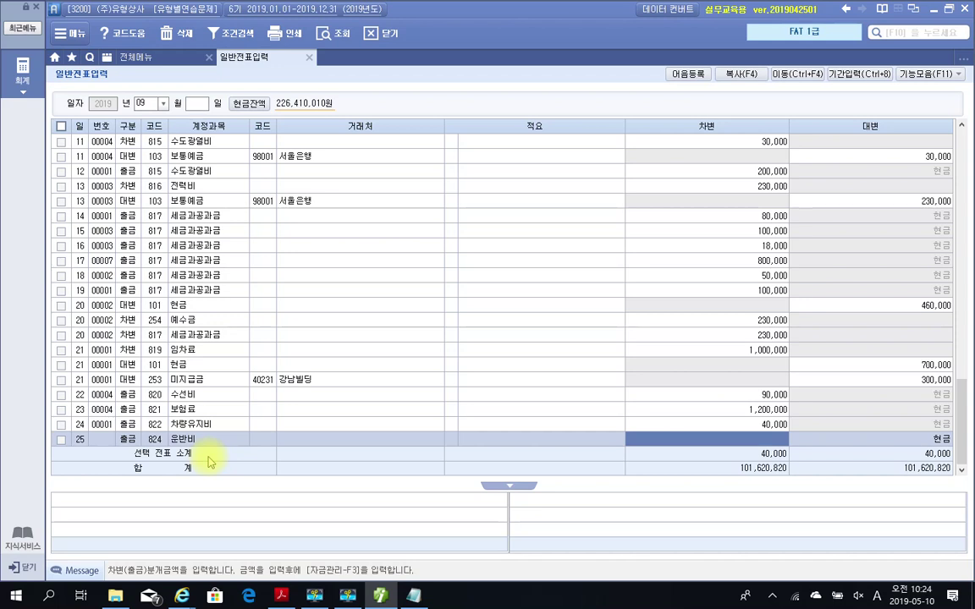
pyautogui.write('200000')
pyautogui.press('Return')
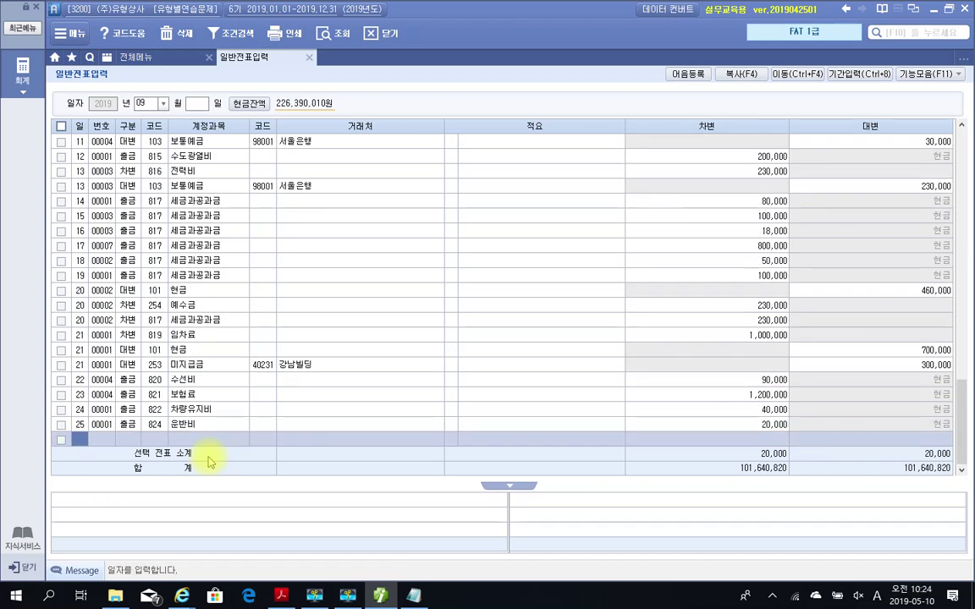
# - Add a 출금 line for day 26 with account 825 교육훈련비 found through 교육, leaving customer and memo blank
pyautogui.write('26')
pyautogui.press('Return')
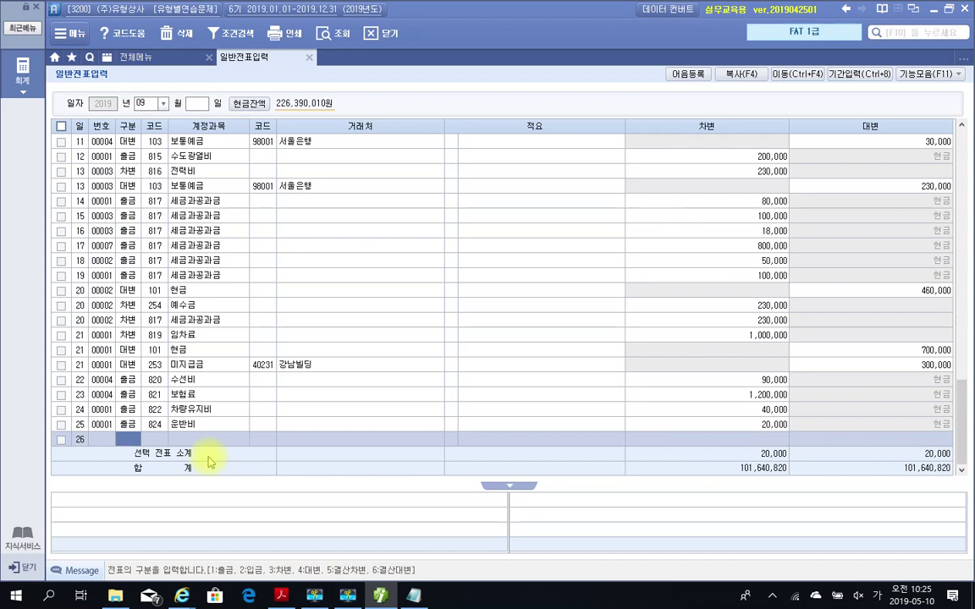
pyautogui.write('1')
pyautogui.press('Return')
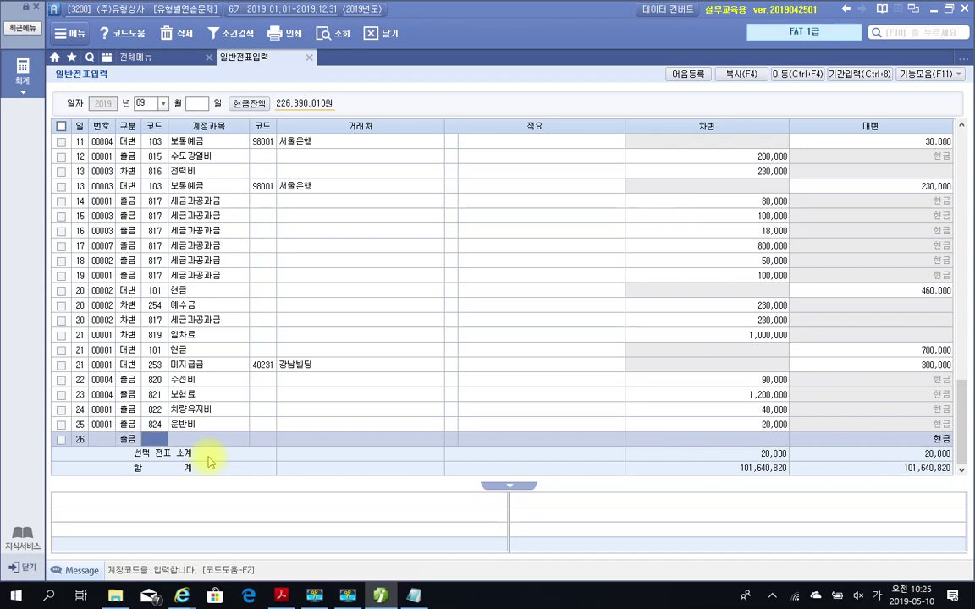
pyautogui.write('교통')
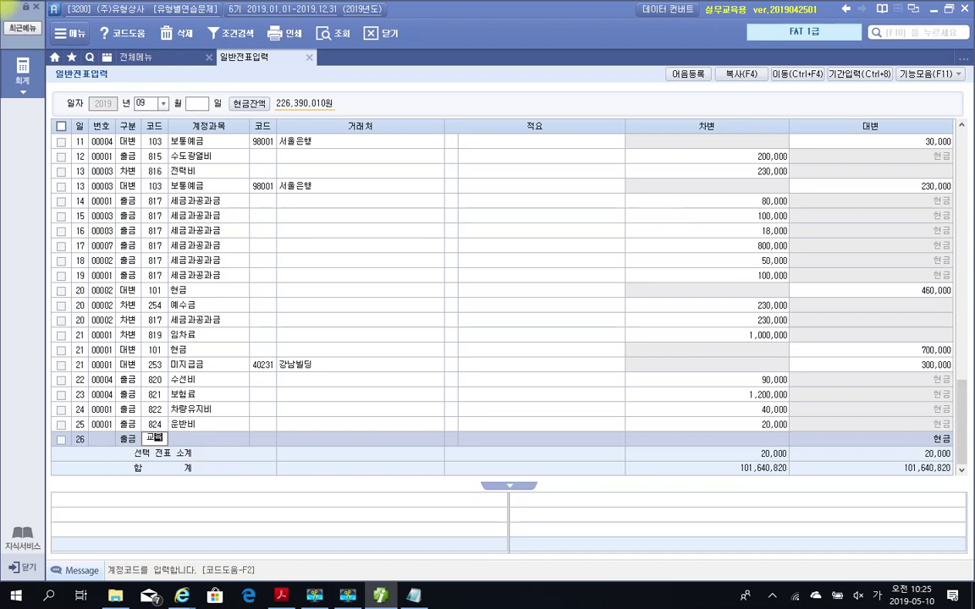
pyautogui.press('Return')
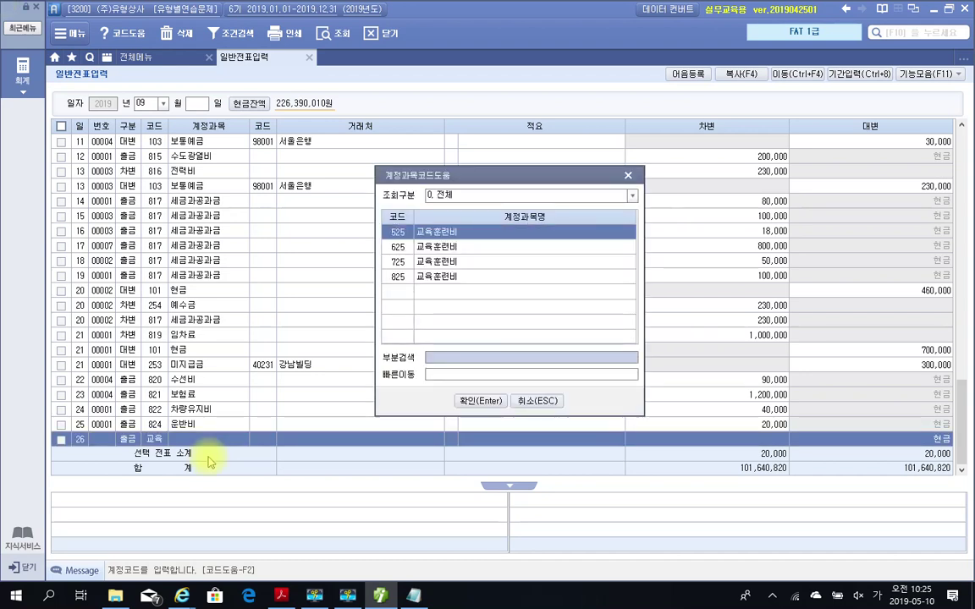
pyautogui.press('Down')
pyautogui.press('Down')
pyautogui.press('Down')
pyautogui.press('Return')
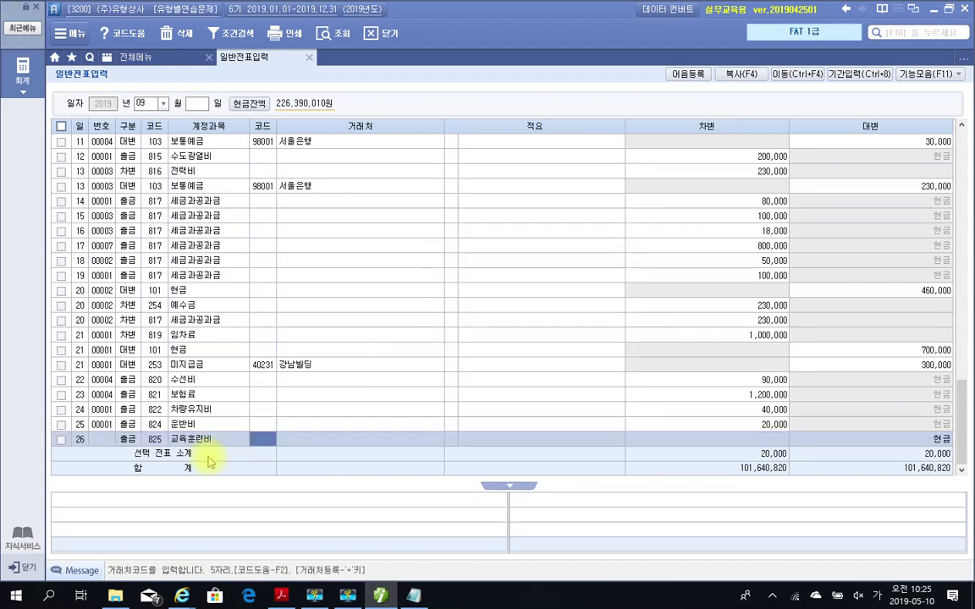
pyautogui.press('Return')
pyautogui.press('Return')
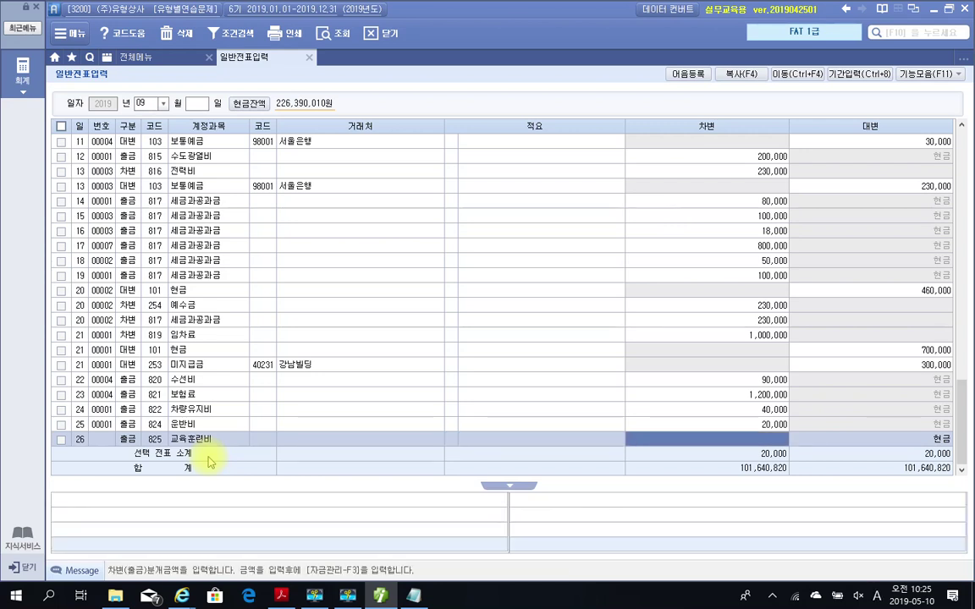
pyautogui.write('2000000')
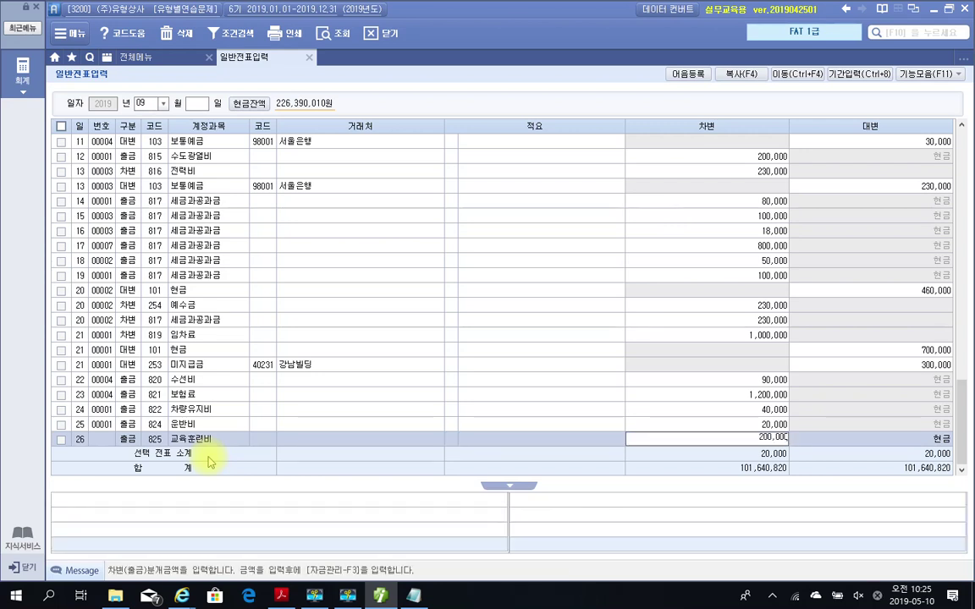
pyautogui.press('BackSpace')
pyautogui.press('BackSpace')
pyautogui.press('BackSpace')
pyautogui.press('BackSpace')
pyautogui.press('BackSpace')
pyautogui.press('BackSpace')
# - Record 300,000 as the day 26 교육훈련비 debit and start a line for day 27
pyautogui.write('300000')
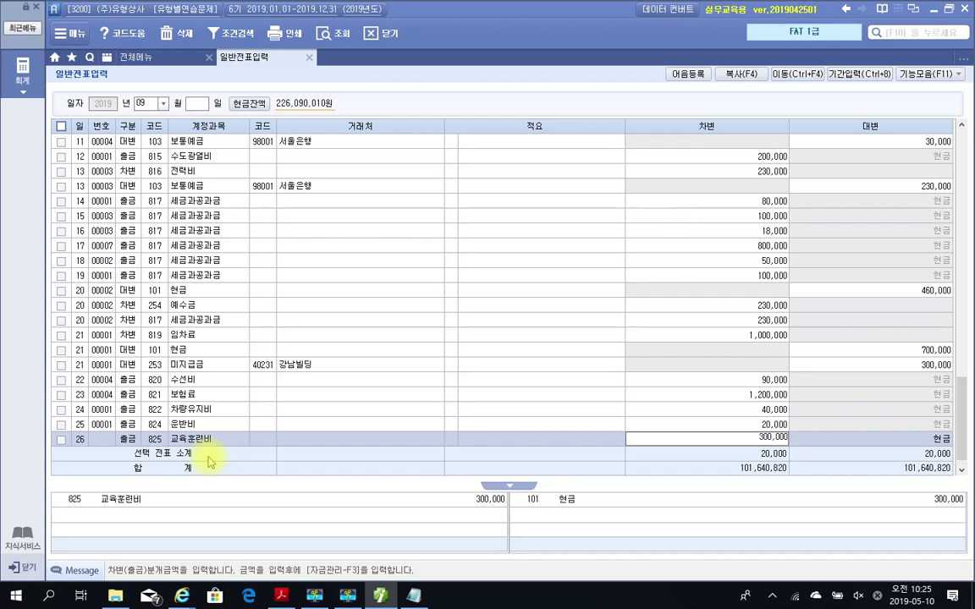
pyautogui.press('Return')
pyautogui.write('27')
pyautogui.press('Return')
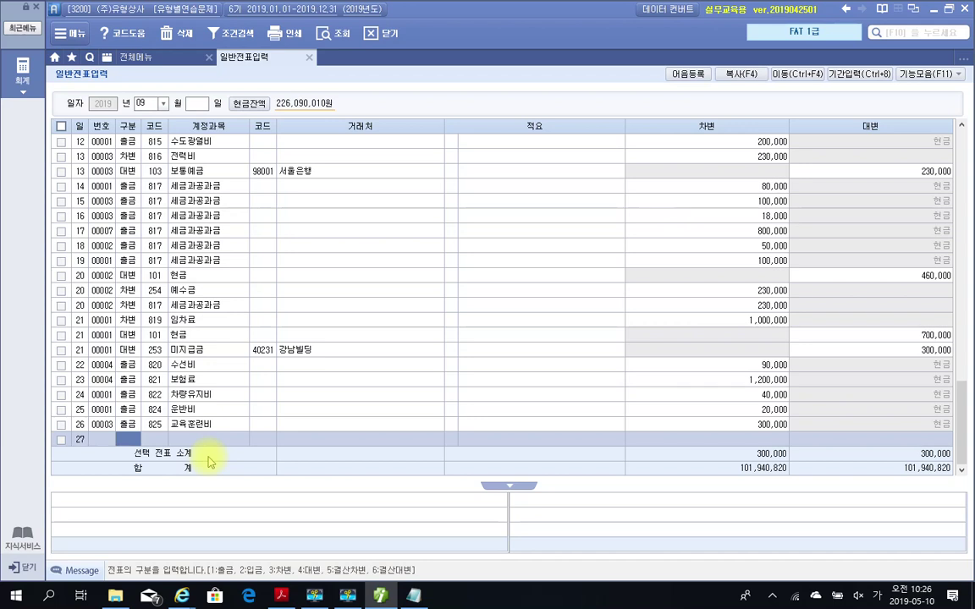
# - Set the day 27 line to 출금, look up 도서 and assign account 826 도서인쇄비
pyautogui.write('1')
pyautogui.press('Return')
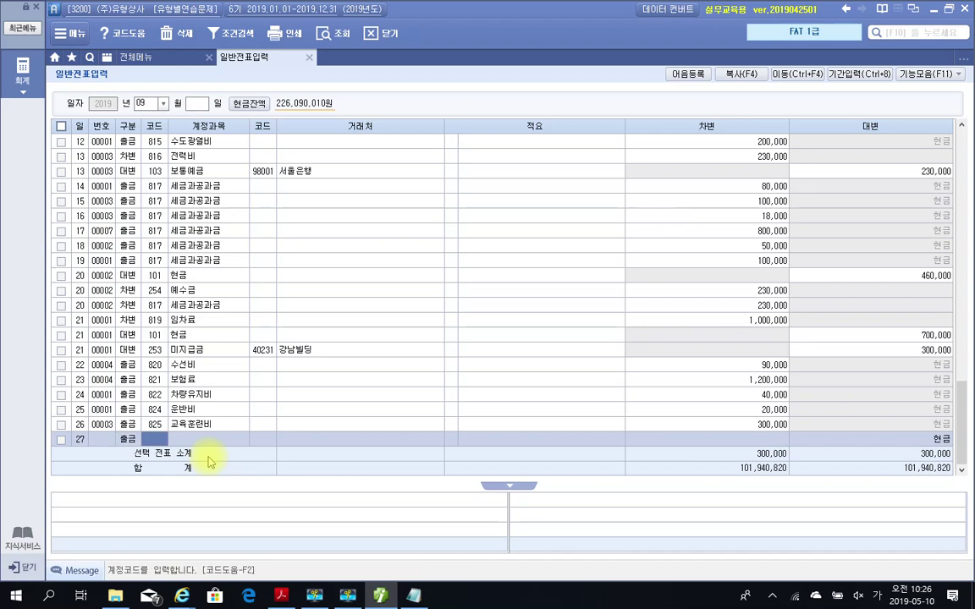
pyautogui.write('도서')
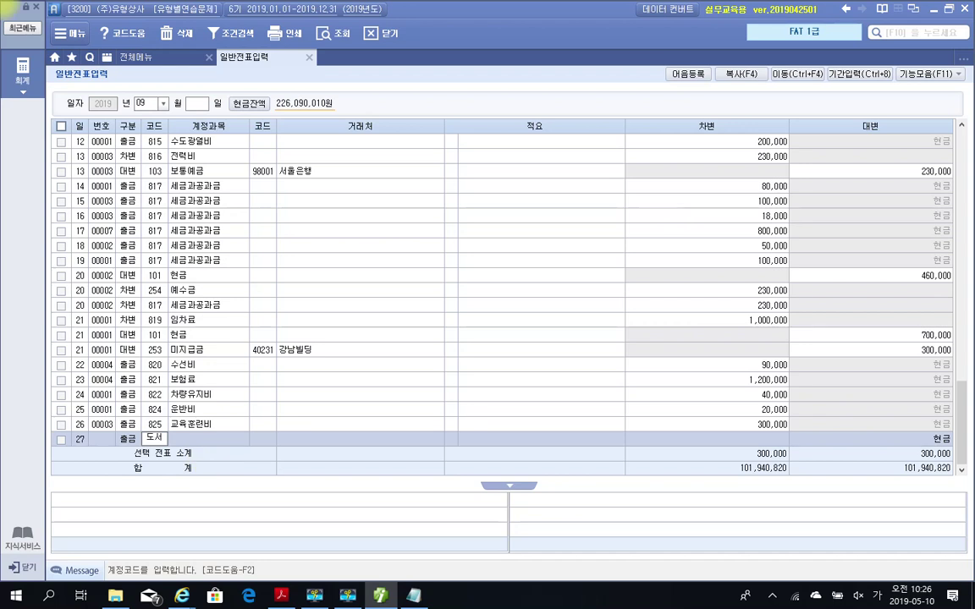
pyautogui.press('Return')
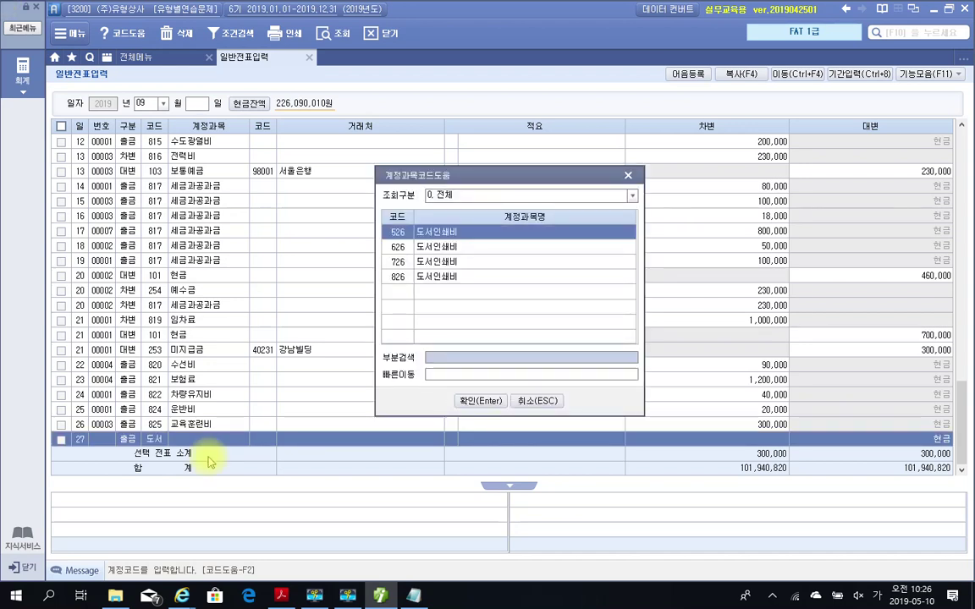
pyautogui.press('Down')
pyautogui.press('Down')
pyautogui.press('Down')
pyautogui.press('Return')
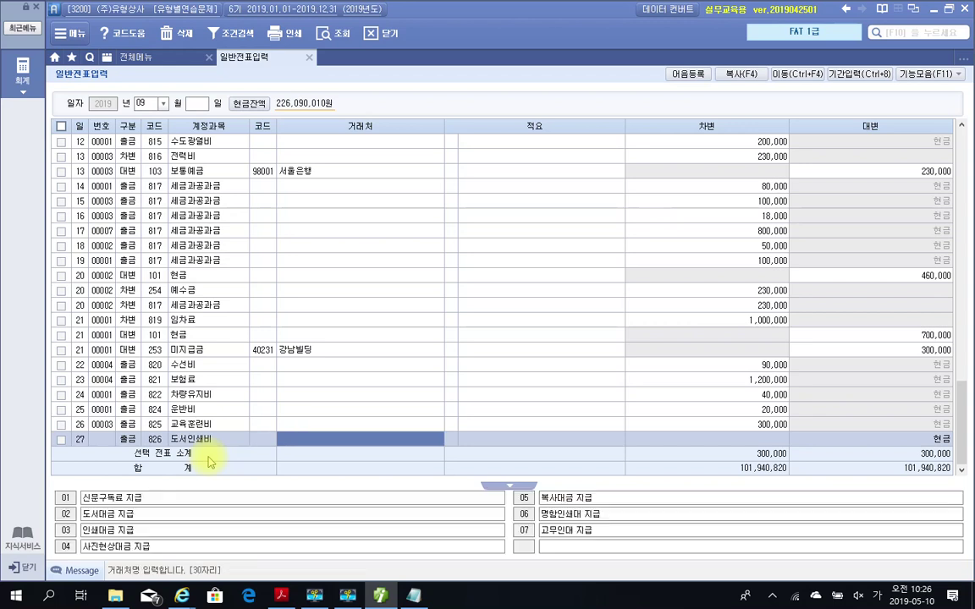
# - Leave the day 27 customer and memo blank and record a 15,000 debit
pyautogui.press('Return')
pyautogui.press('Return')
pyautogui.write('150000')
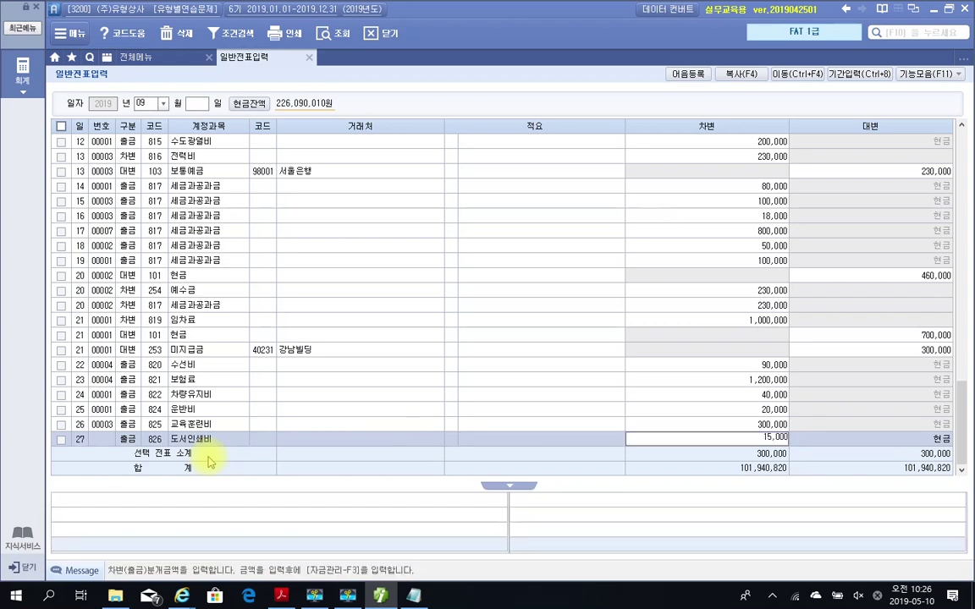
pyautogui.press('Return')
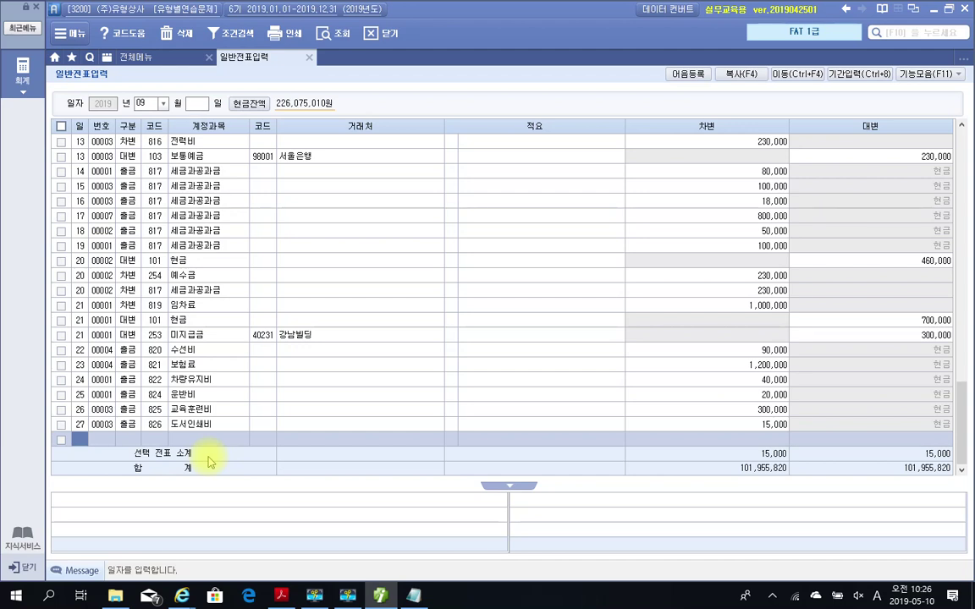
# - Add a 출금 line for day 28, look up 소모 and assign account 830 소모품비
pyautogui.write('28')
pyautogui.press('Return')
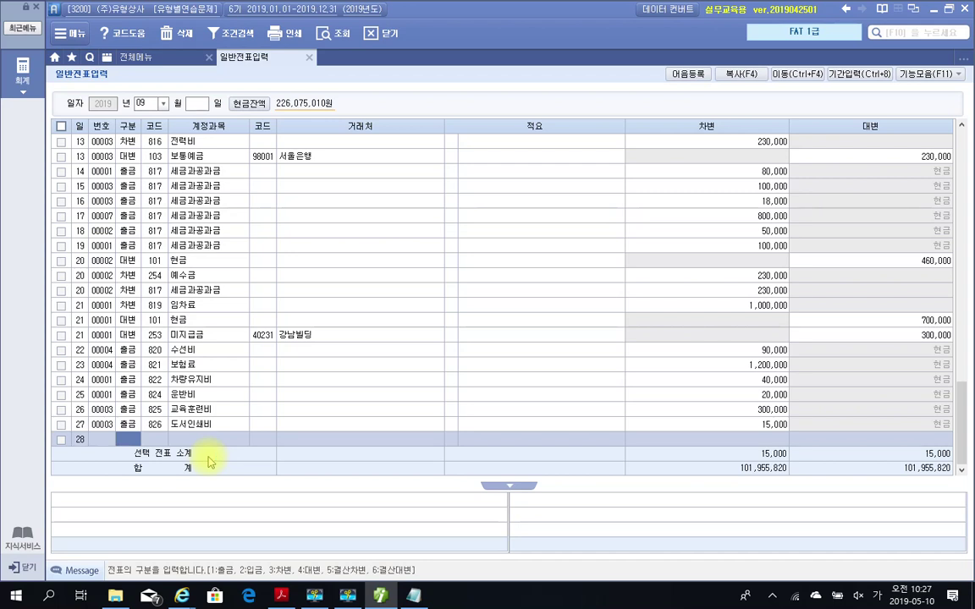
pyautogui.press('1')
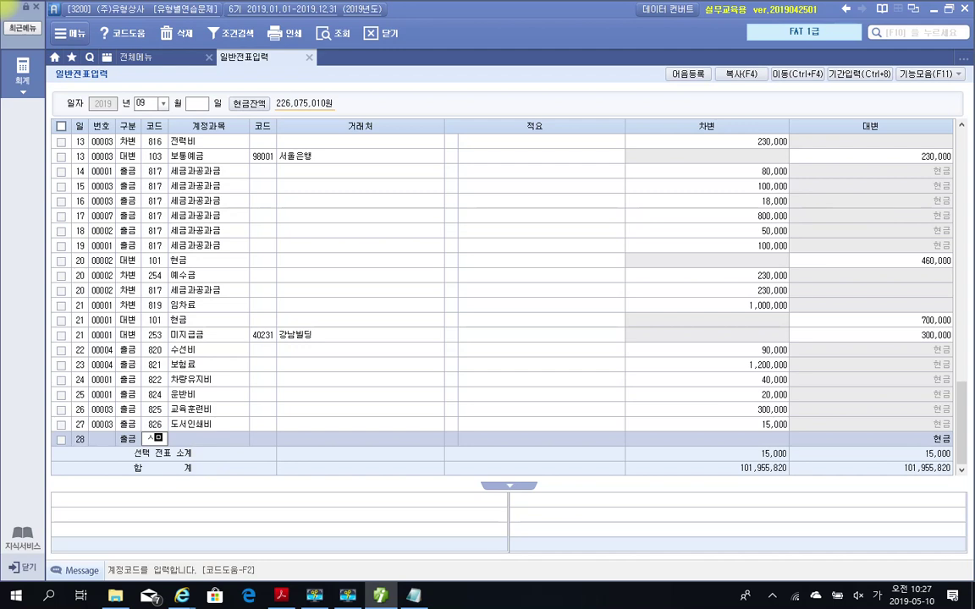
pyautogui.write('소모')
pyautogui.press('Return')
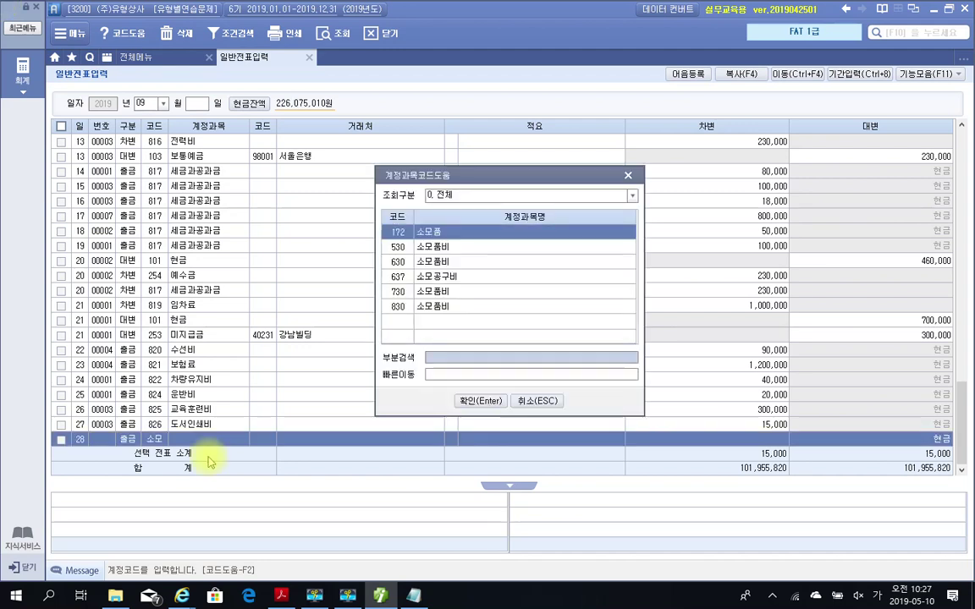
pyautogui.press('Down')
pyautogui.press('Down')
pyautogui.press('Down')
pyautogui.press('Down')
pyautogui.press('Down')
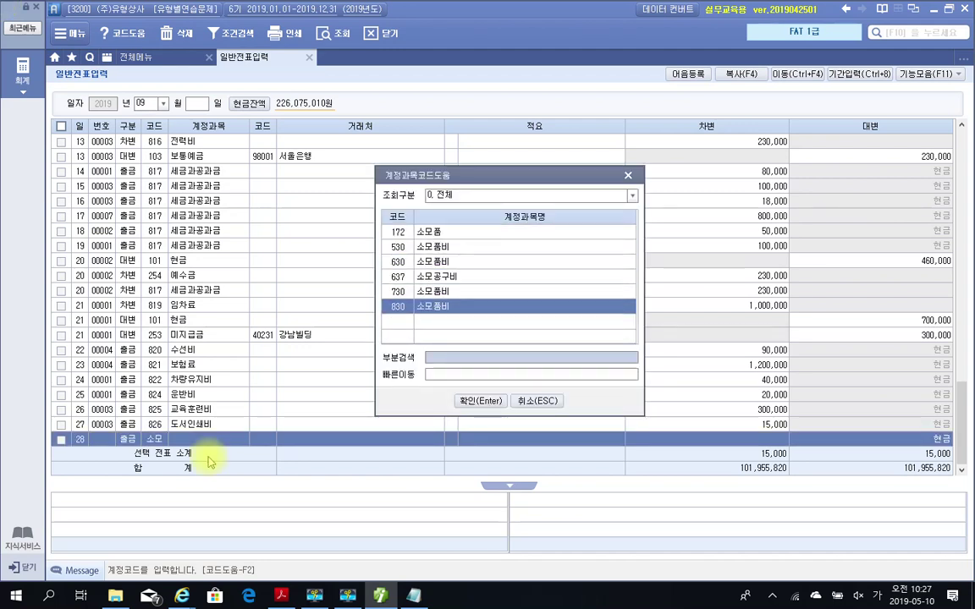
pyautogui.press('Return')
# - Confirm account 830 소모품비 for day 28, leave the customer and memo blank, and record a 100,000 debit
pyautogui.press('Return')
pyautogui.press('Return')
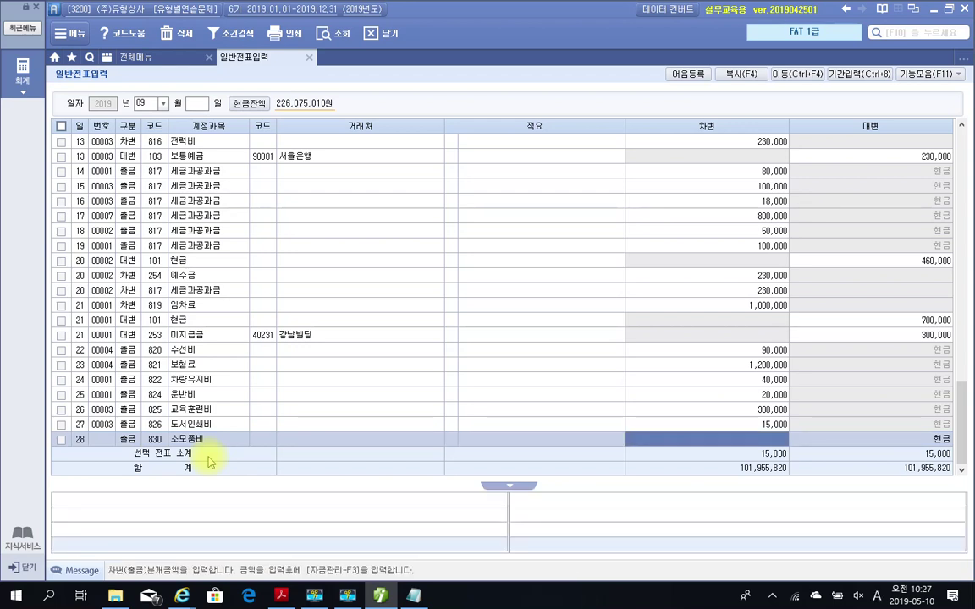
pyautogui.write('100000')
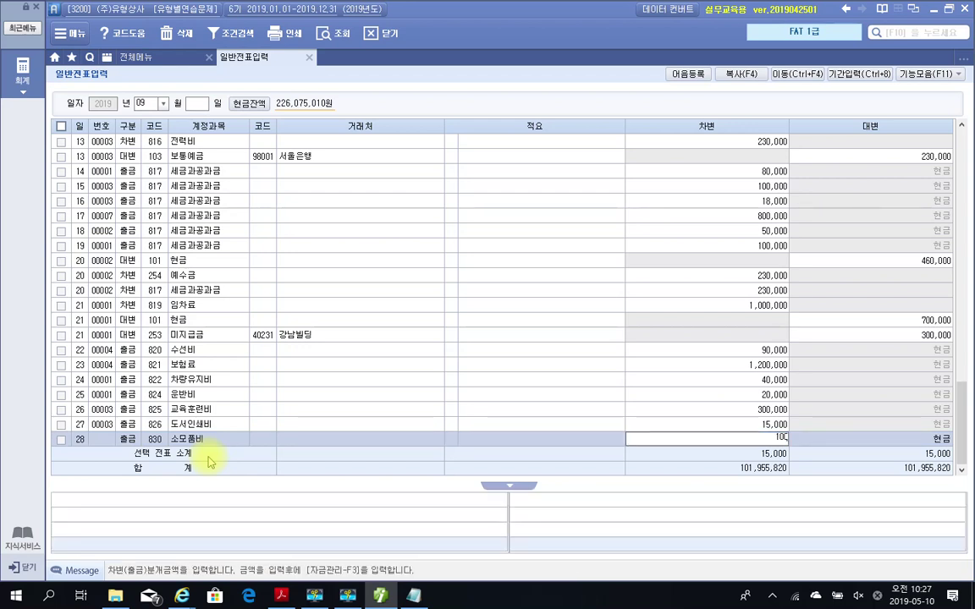
pyautogui.press('Return')
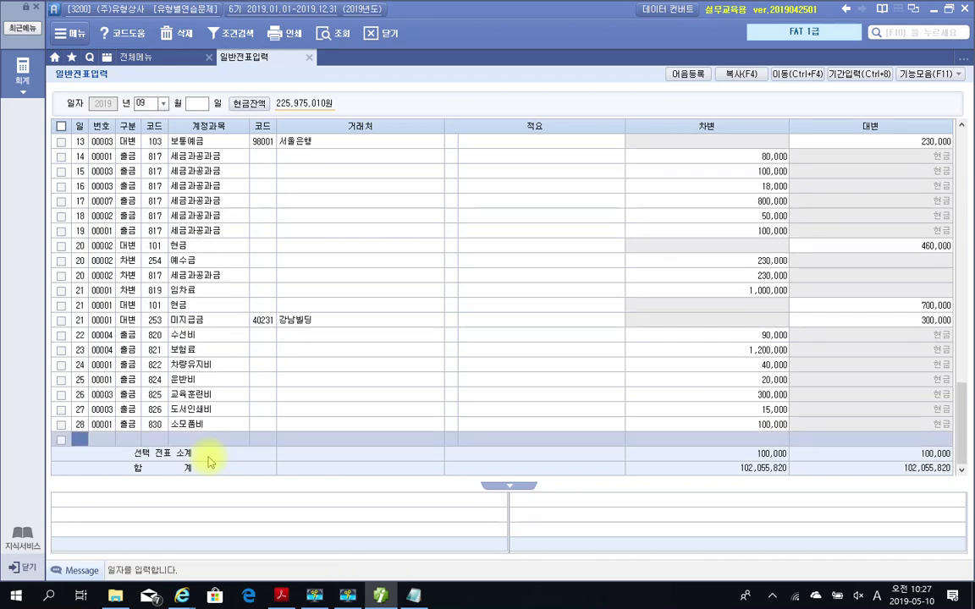
pyautogui.press('Up')
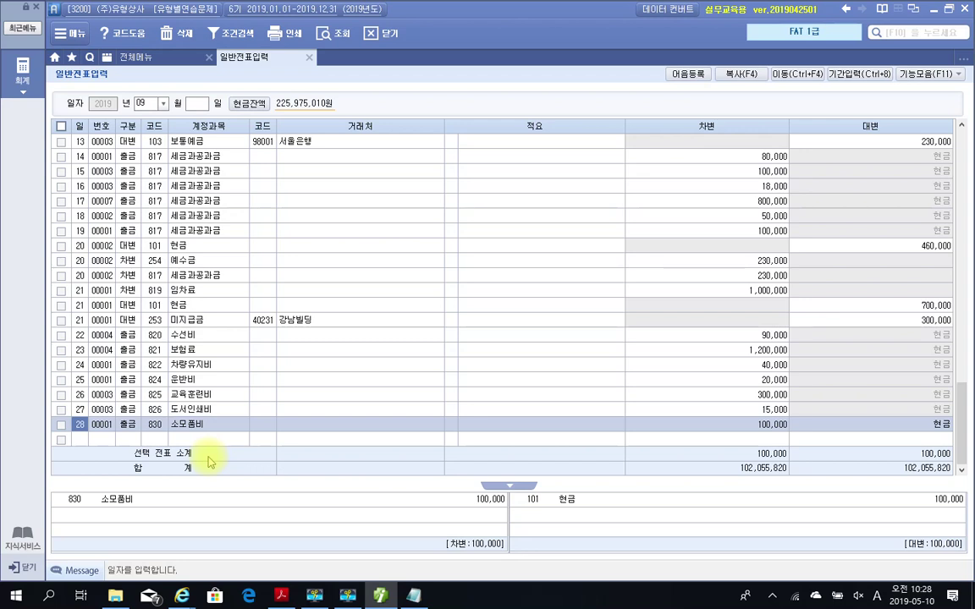
# - Start a new voucher line for day 29 and set its type to 차변
pyautogui.press('Down')
pyautogui.write('29')
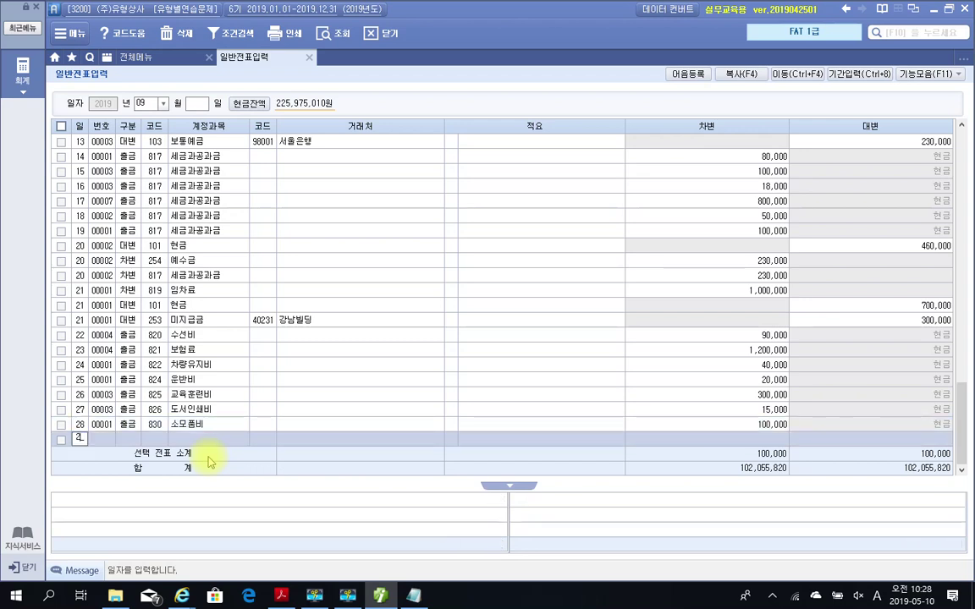
pyautogui.press('Return')
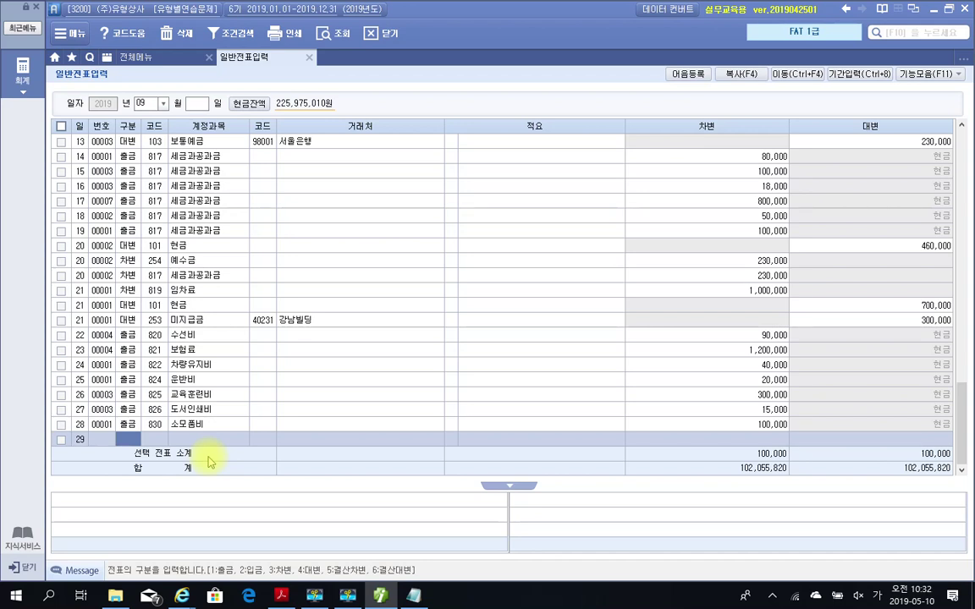
pyautogui.write('3')
pyautogui.press('Return')
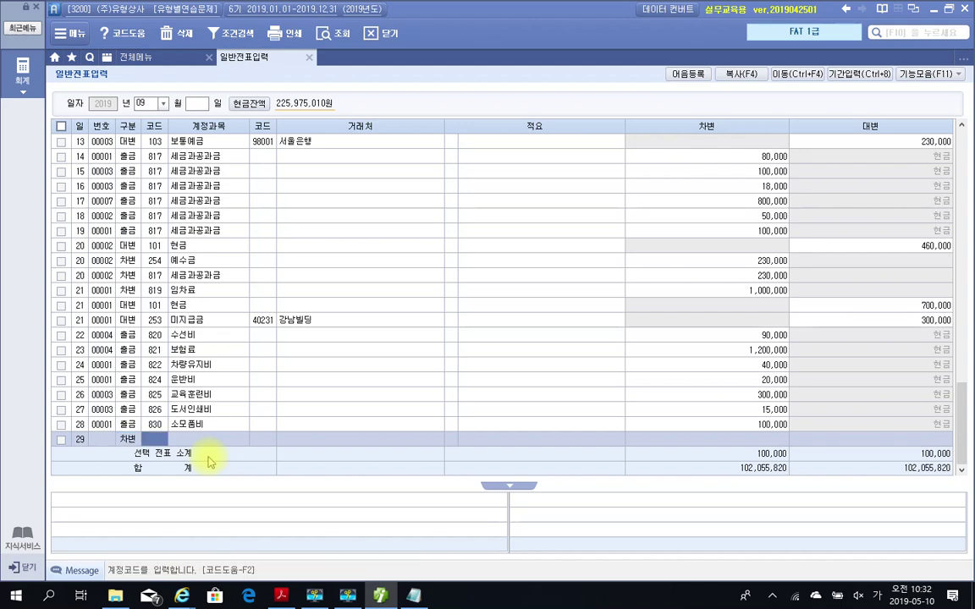
# - Look up 수수 for the day 29 debit line and assign account 831 수수료비용
pyautogui.write('수수')
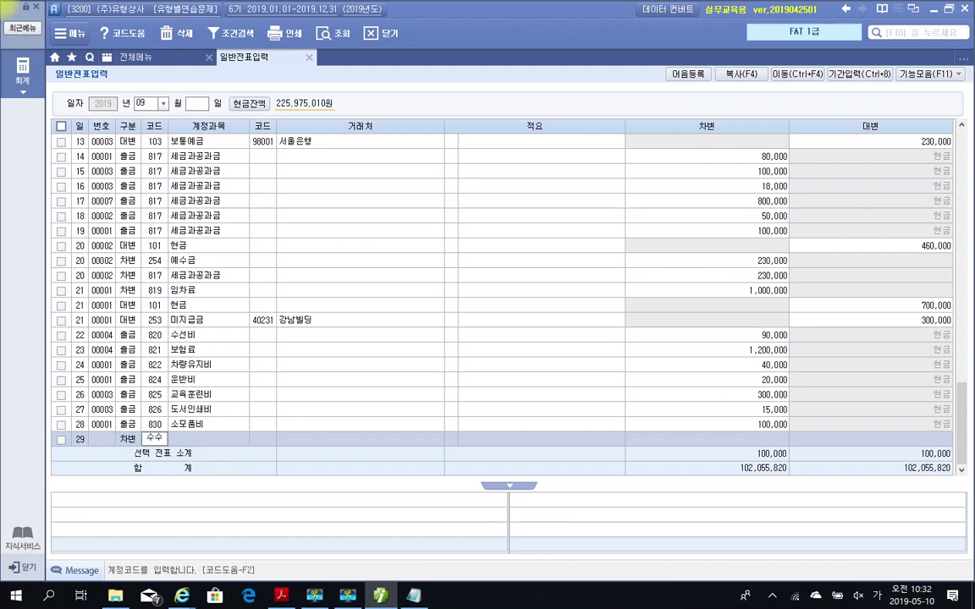
pyautogui.press('Return')
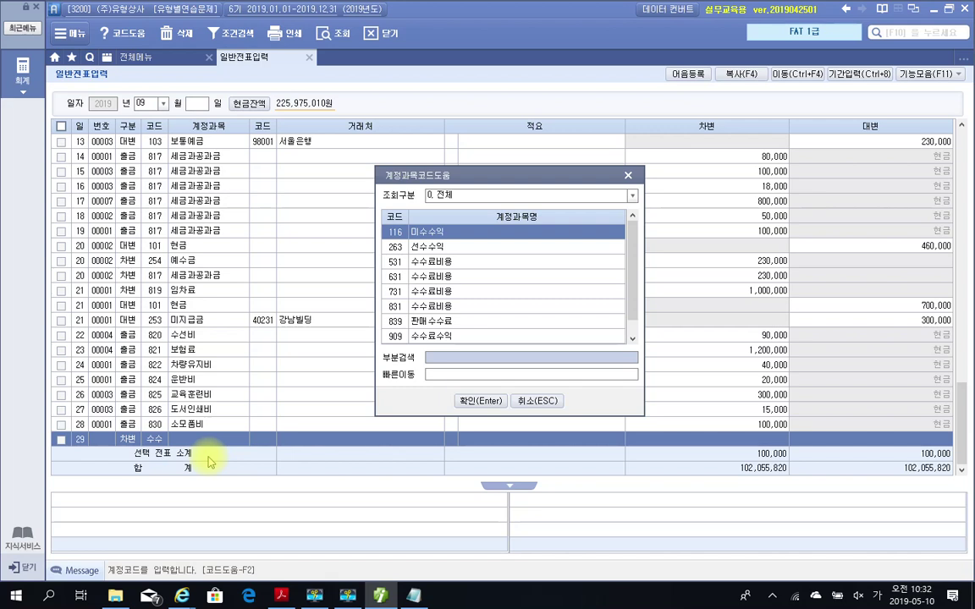
pyautogui.press('Down')
pyautogui.press('Down')
pyautogui.press('Down')
pyautogui.press('Down')
pyautogui.press('Down')
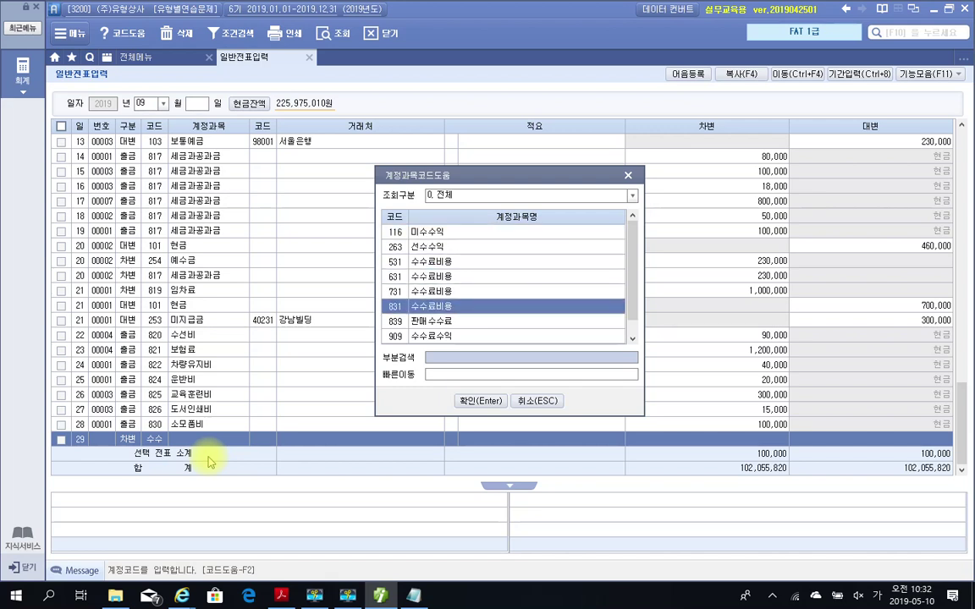
pyautogui.press('Return')
# - Leave the day 29 수수료비용 customer and memo blank and record a 500,000 debit
pyautogui.press('Return')
pyautogui.press('Return')
pyautogui.write('500,000')
pyautogui.press('Return')
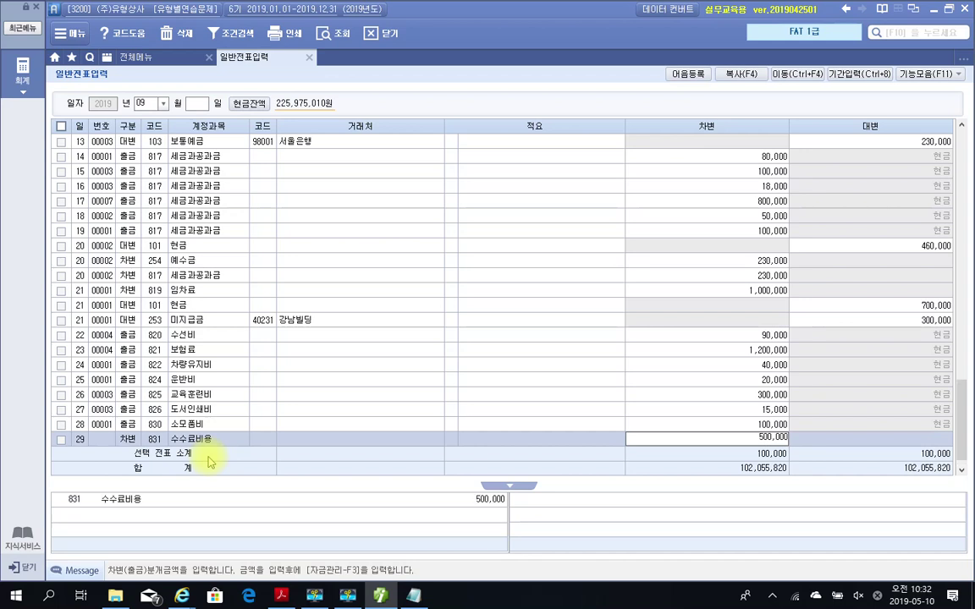
# - Add the balancing day 29 대변 line for account 103 보통예금 with customer 서울은행, a blank memo and a 500,000 credit
pyautogui.press('Return')
pyautogui.write('4')
pyautogui.press('Return')
pyautogui.write('103')
pyautogui.press('Return')
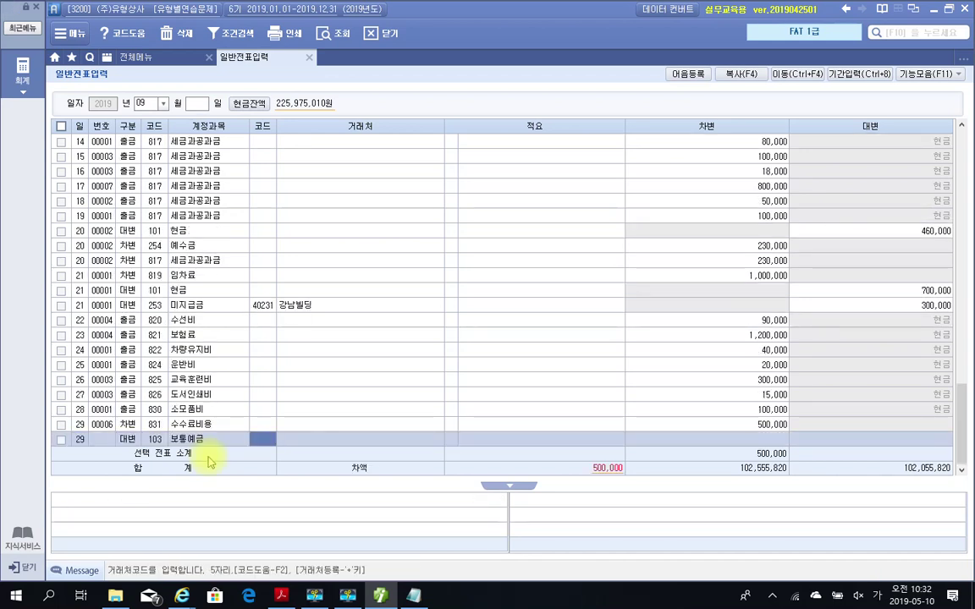
pyautogui.write('98001')
pyautogui.press('Return')
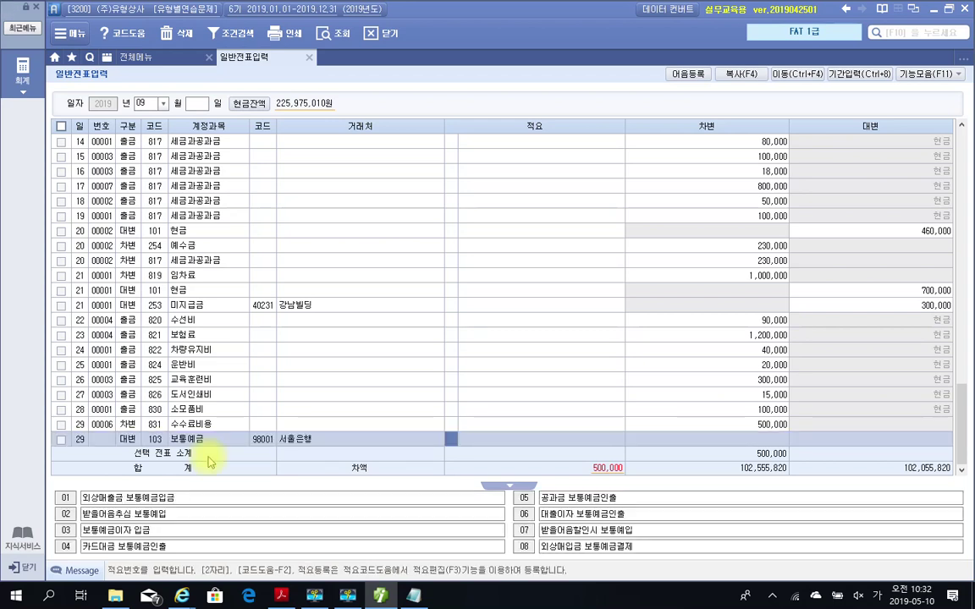
pyautogui.press('Return')
pyautogui.press('Return')
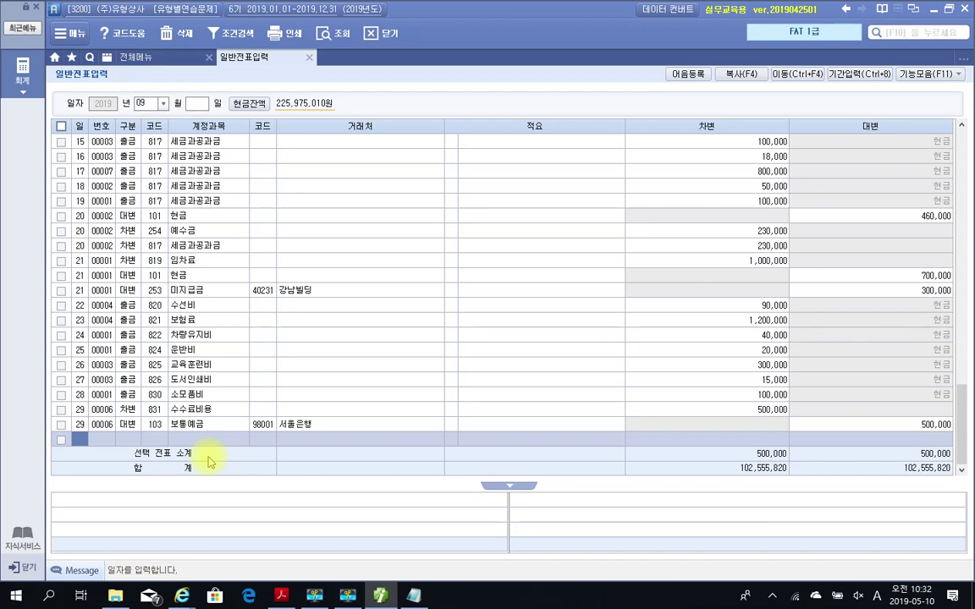
# - Add a 출금 line for day 30, look up 광고 and assign account 833 광고선전비
pyautogui.write('30')
pyautogui.press('Return')
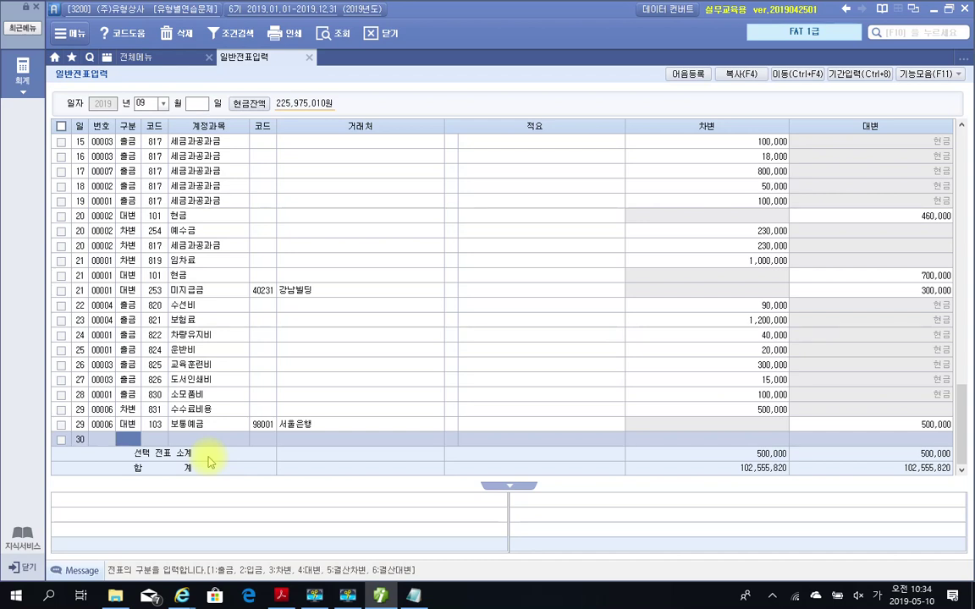
pyautogui.write('1')
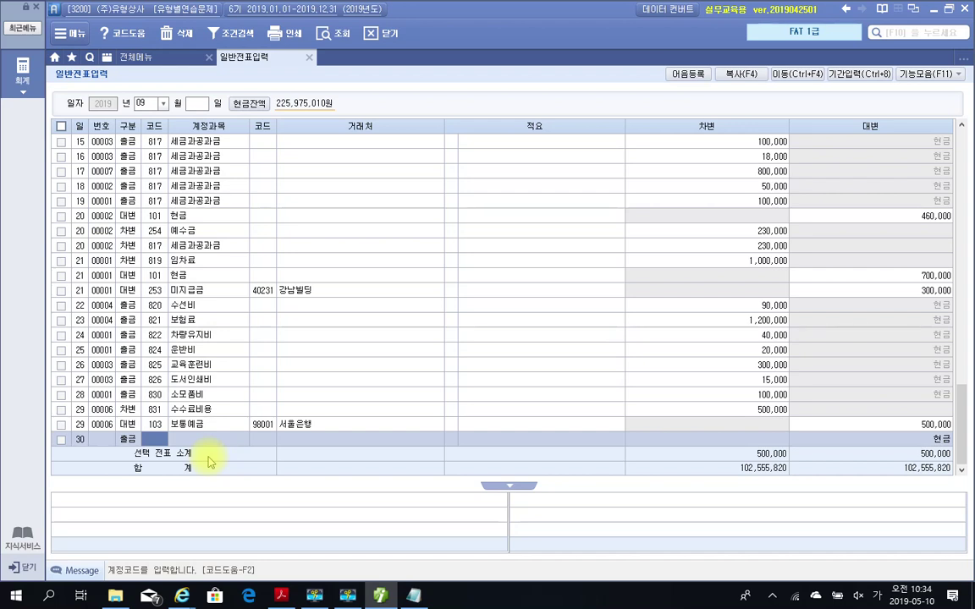
pyautogui.write('광고')
pyautogui.press('Return')
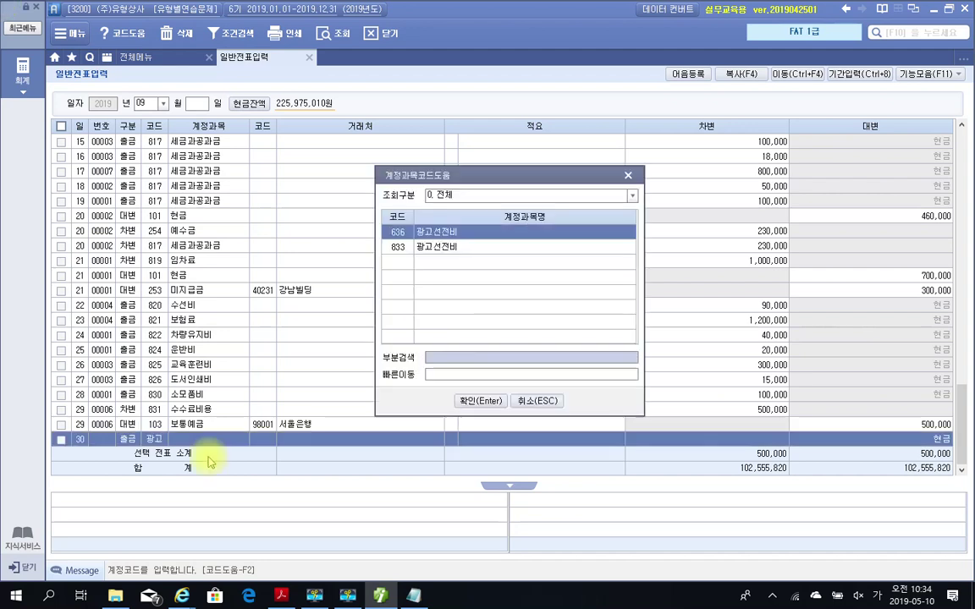
pyautogui.press('Down')
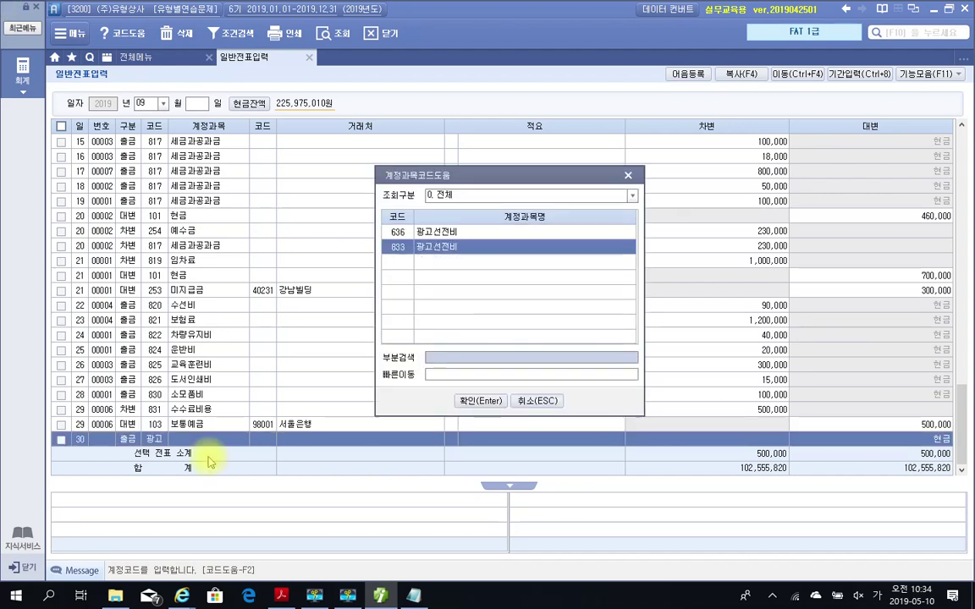
pyautogui.press('Return')
# - Leave the day 30 customer and memo blank and record a 150,000 debit
pyautogui.press('Return')
pyautogui.press('Return')
pyautogui.press('Return')
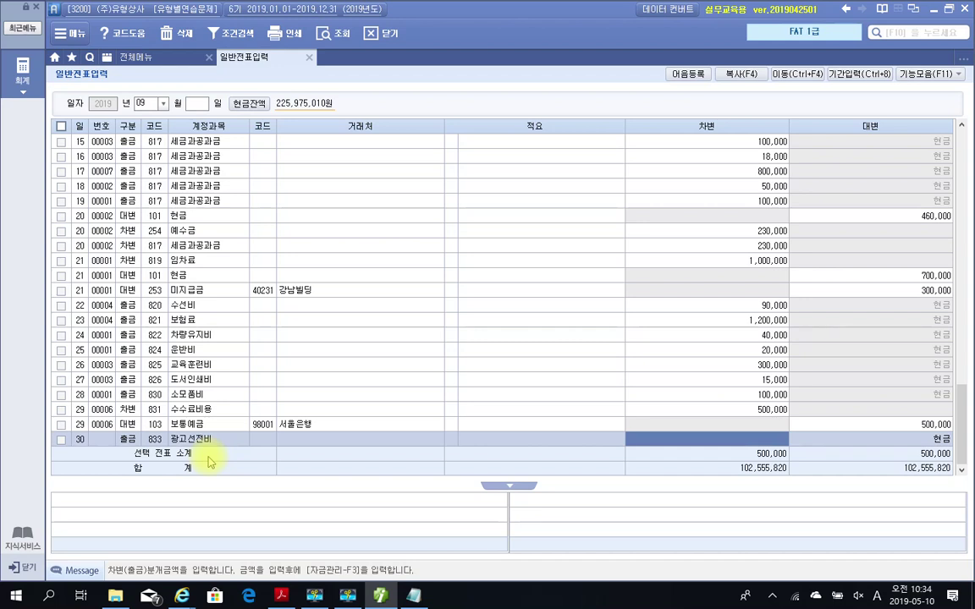
pyautogui.write('1500000')
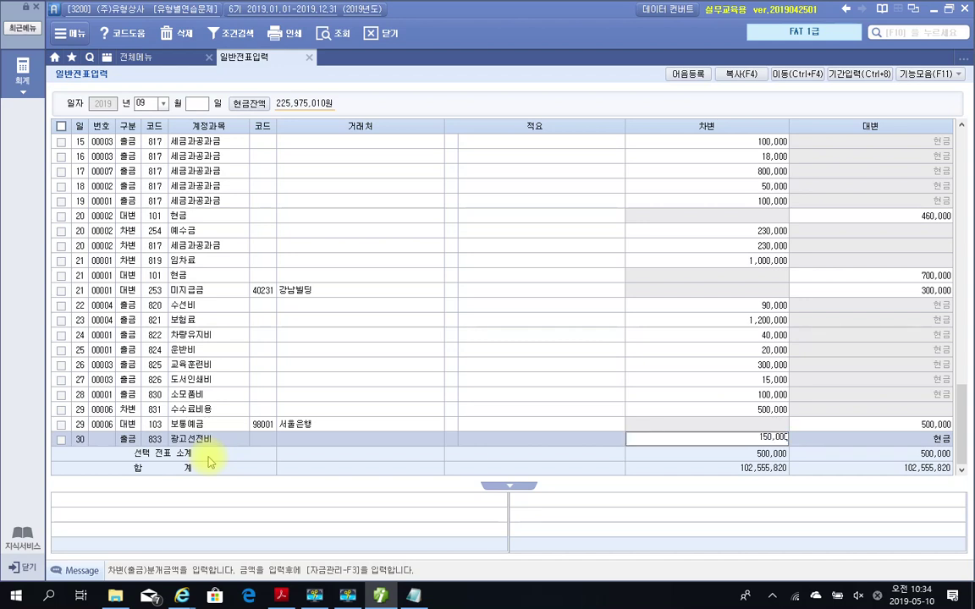
pyautogui.press('Return')
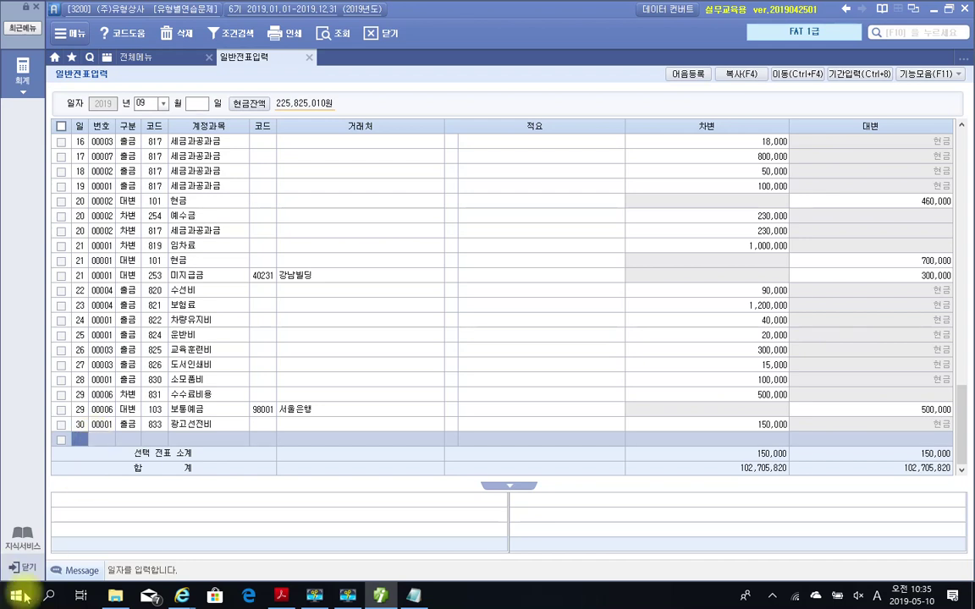
pyautogui.click(343, 595)
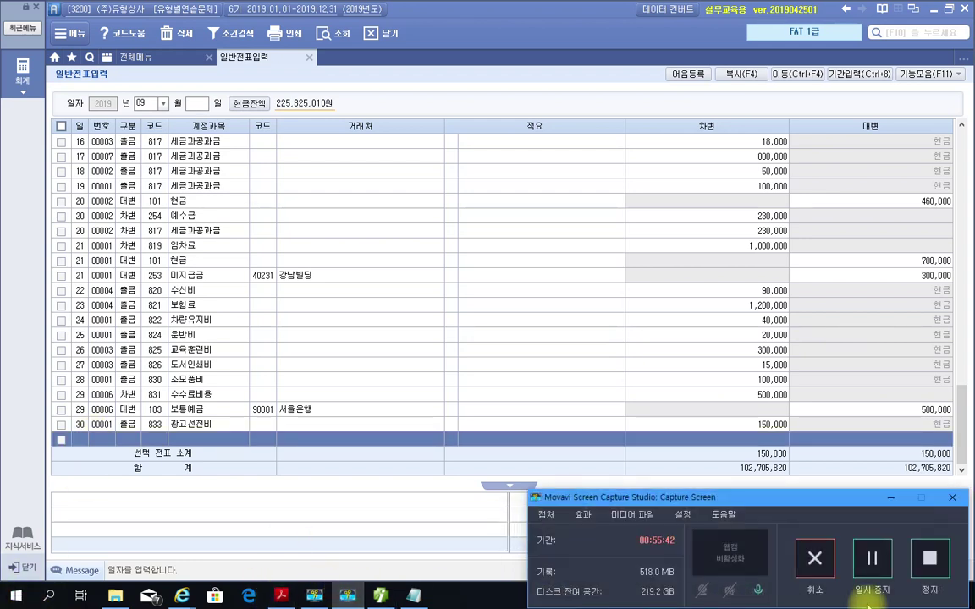